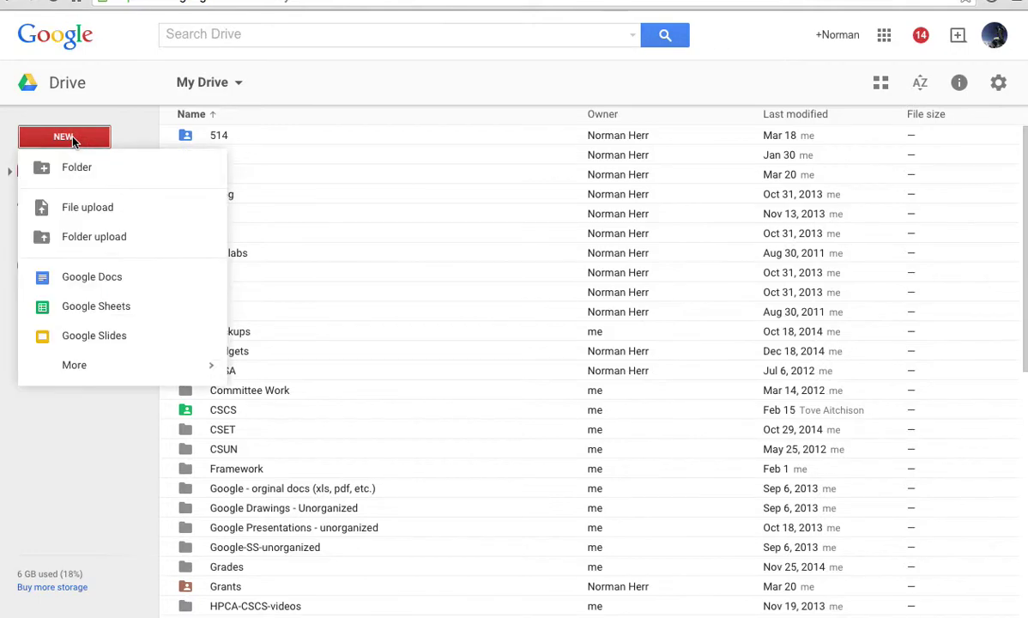
- Create a new Google Form from Drive's New > More menu
mouse_move(103, 362)
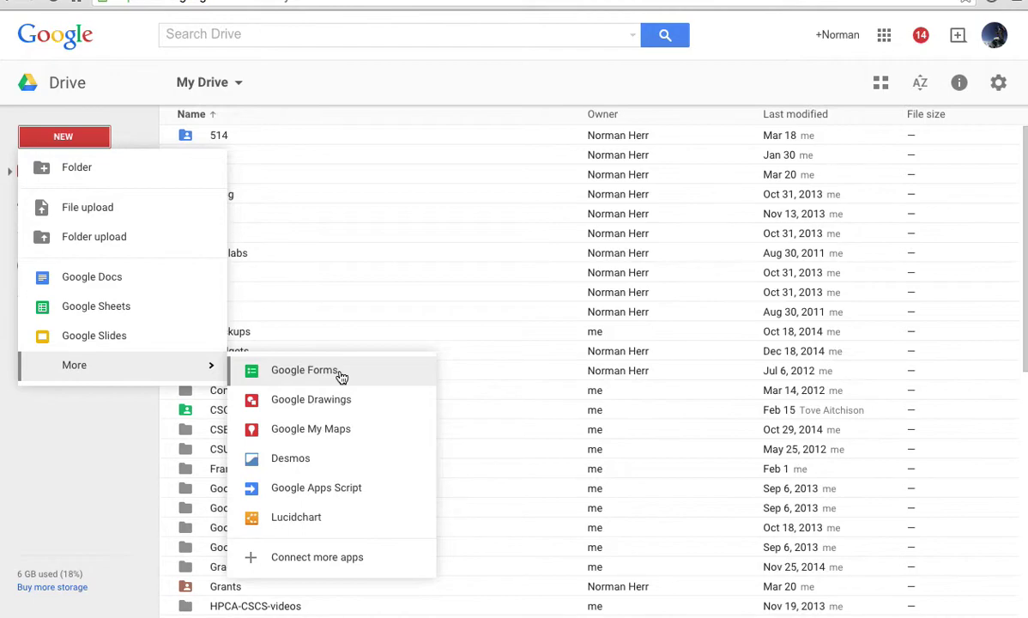
click(311, 374)
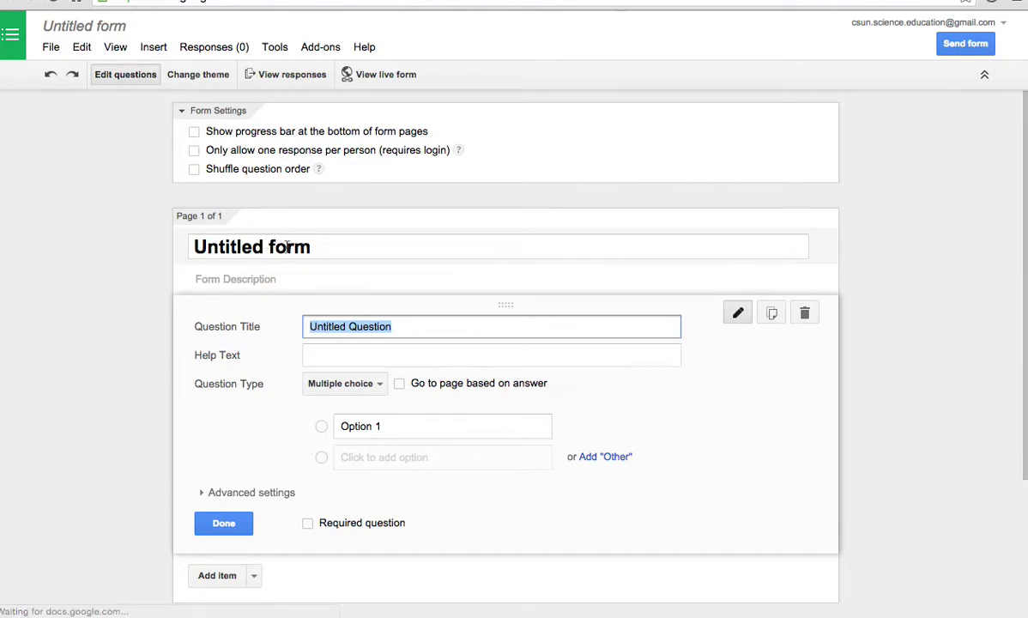
- Title the form 'Volcanoes'
click(156, 242)
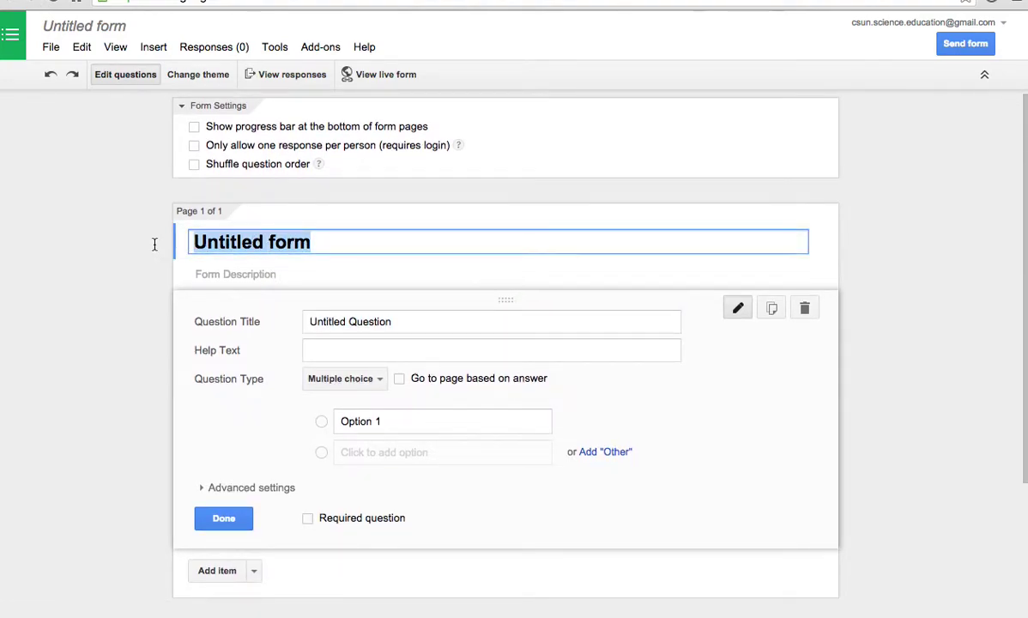
text(Volcanoes)
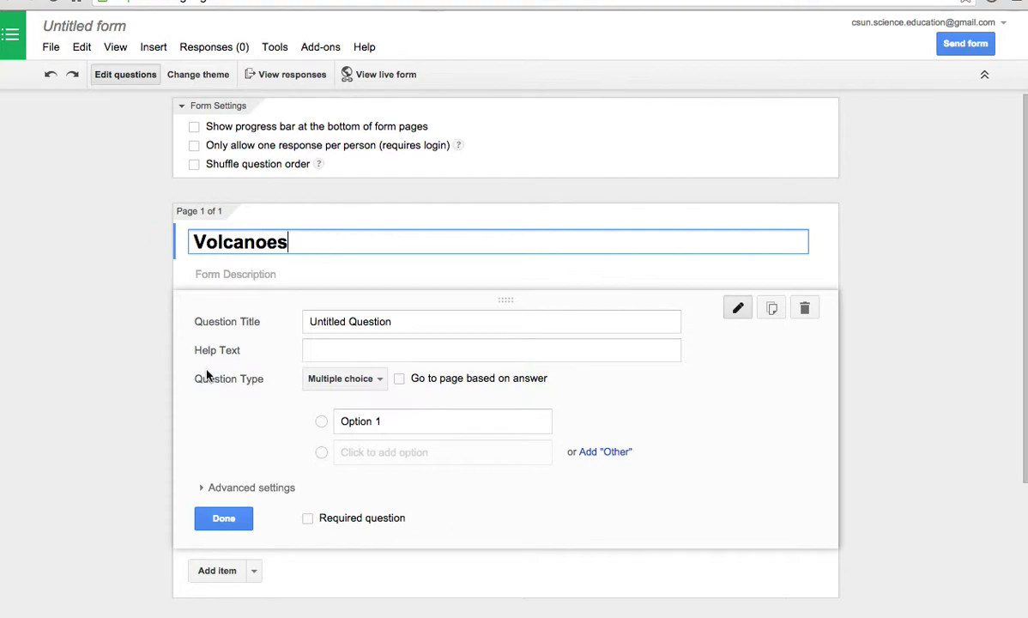
click(221, 515)
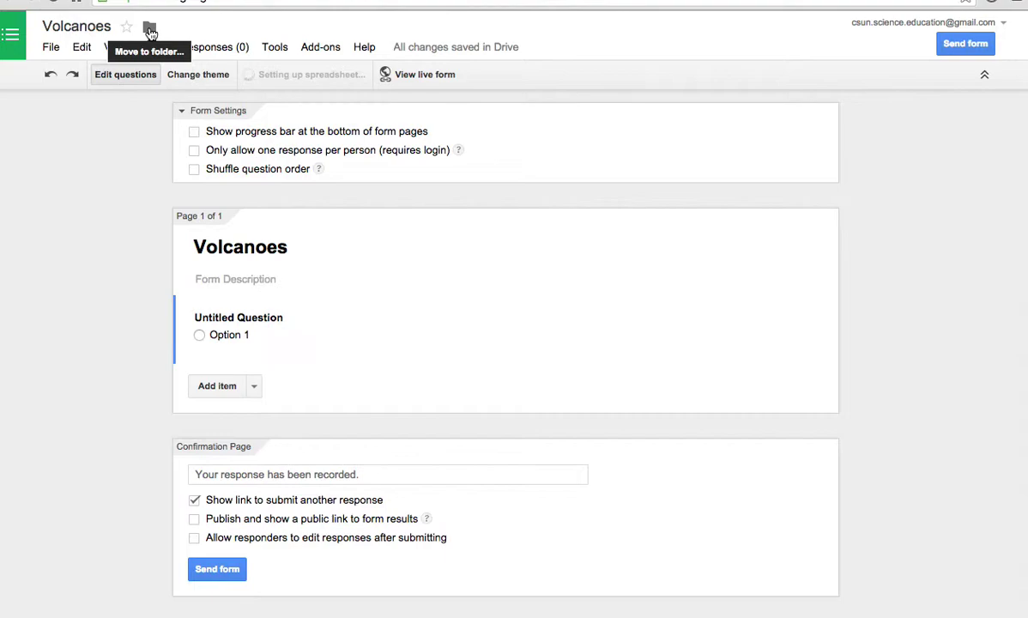
- Make the first question a short Text question titled 'Name'
mouse_move(244, 333)
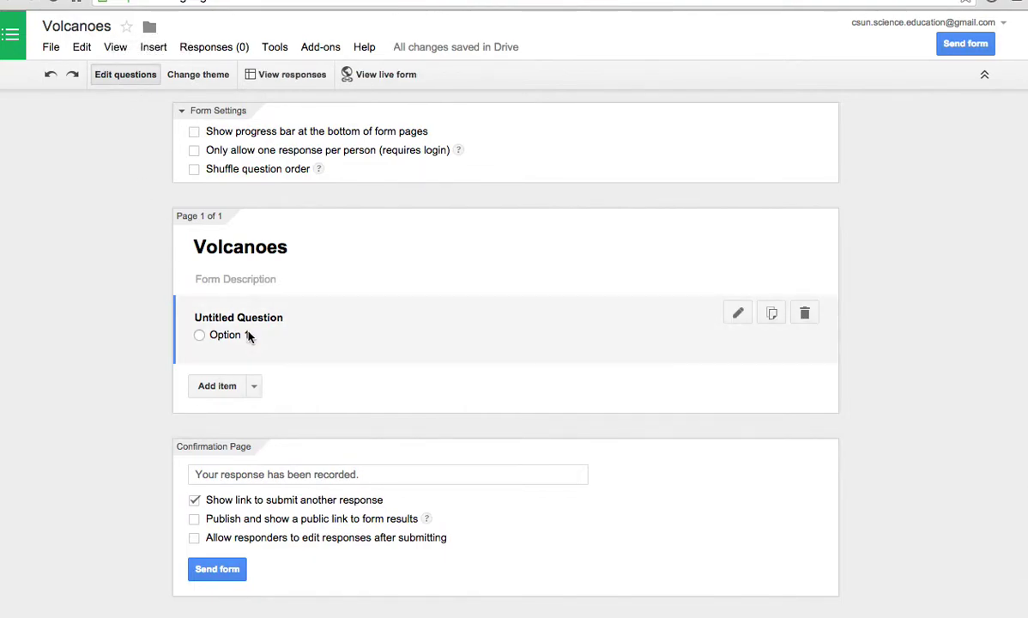
click(737, 315)
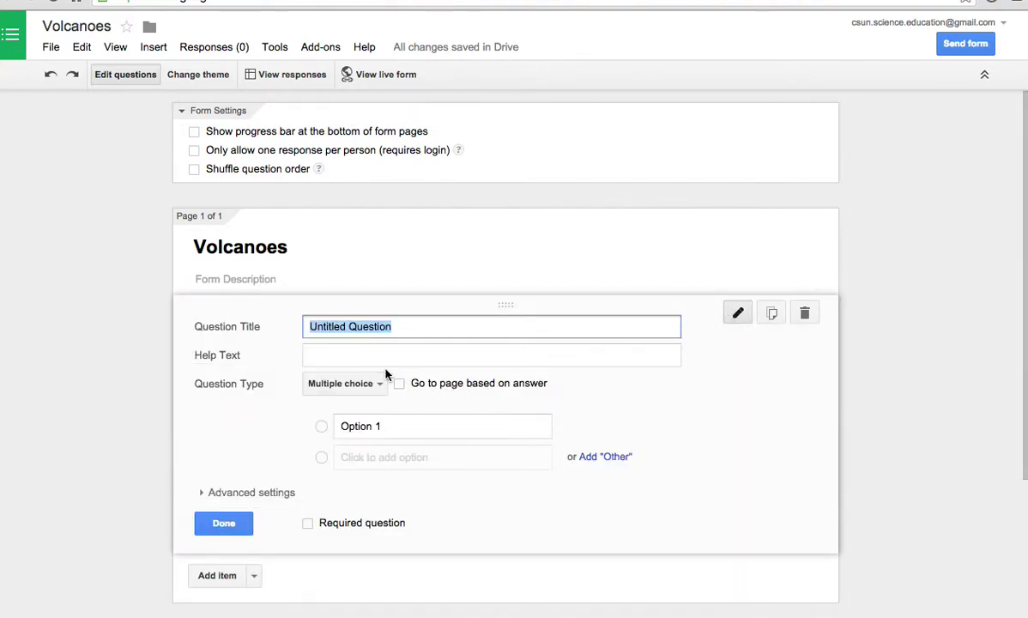
text(Name)
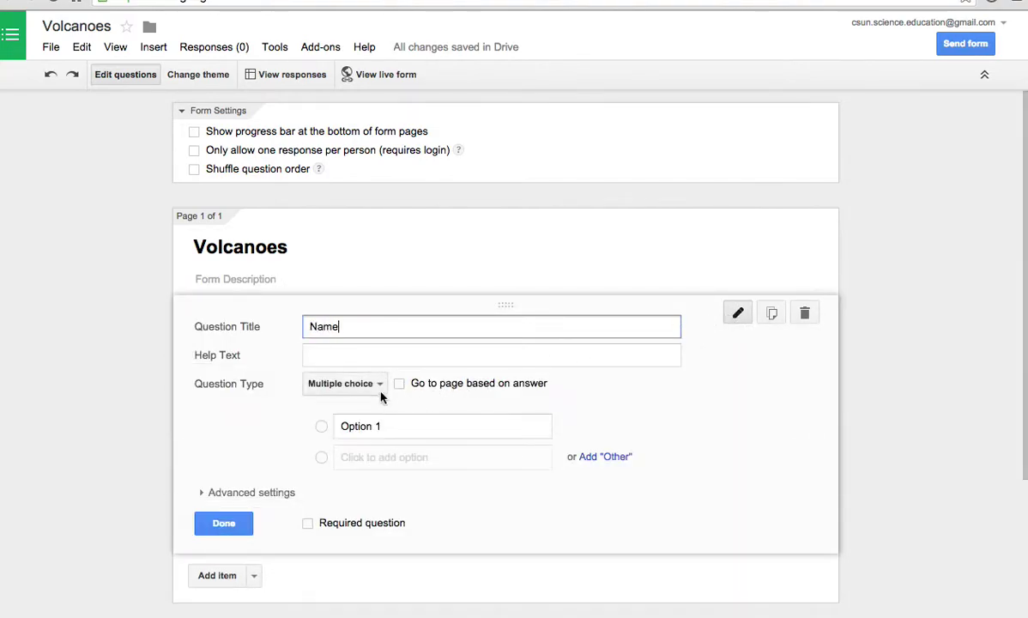
click(383, 386)
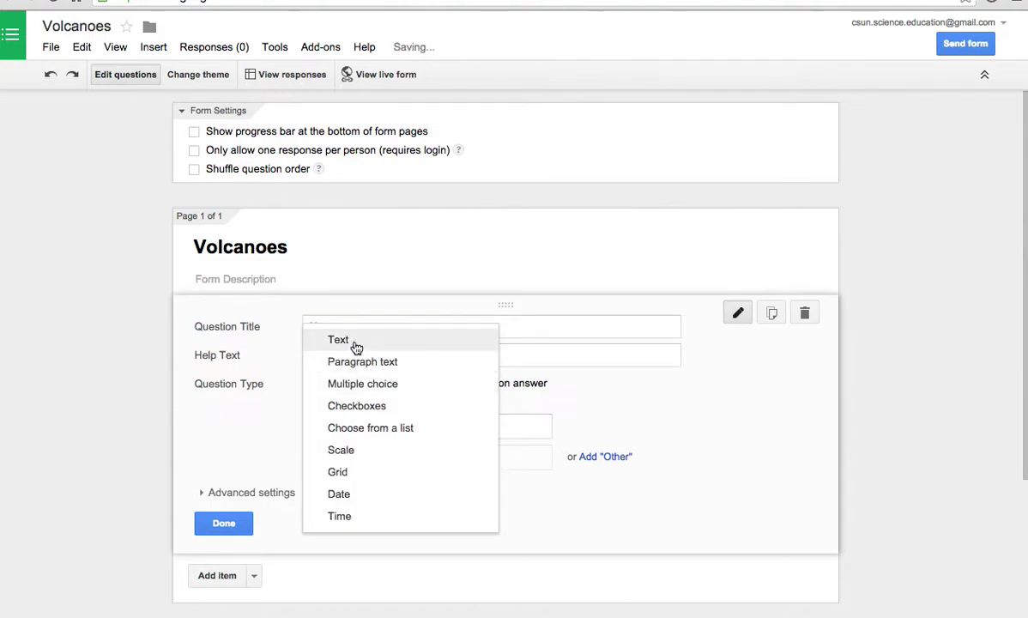
click(355, 344)
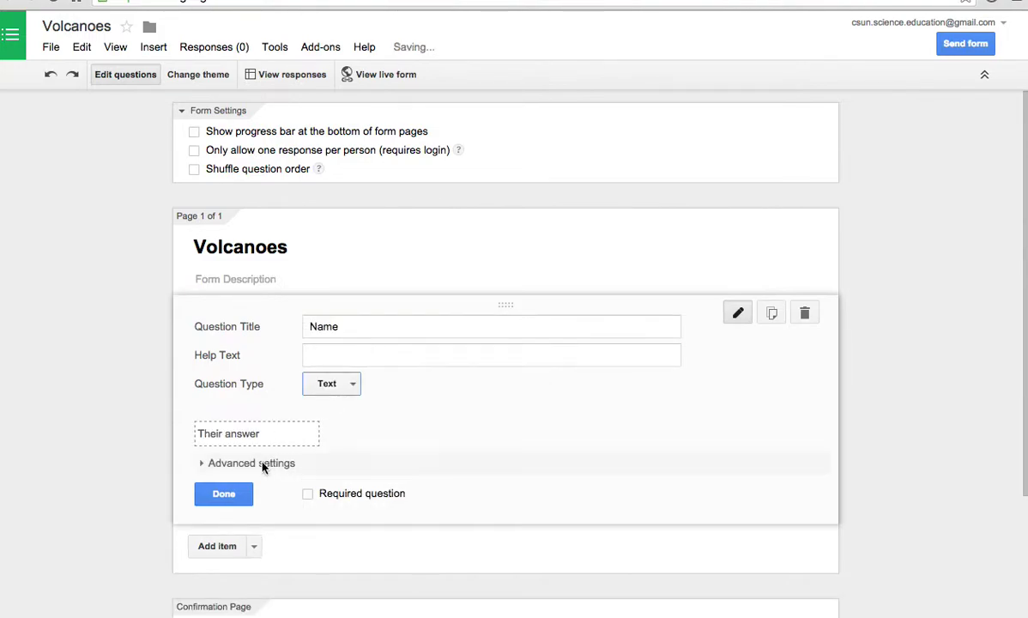
click(232, 491)
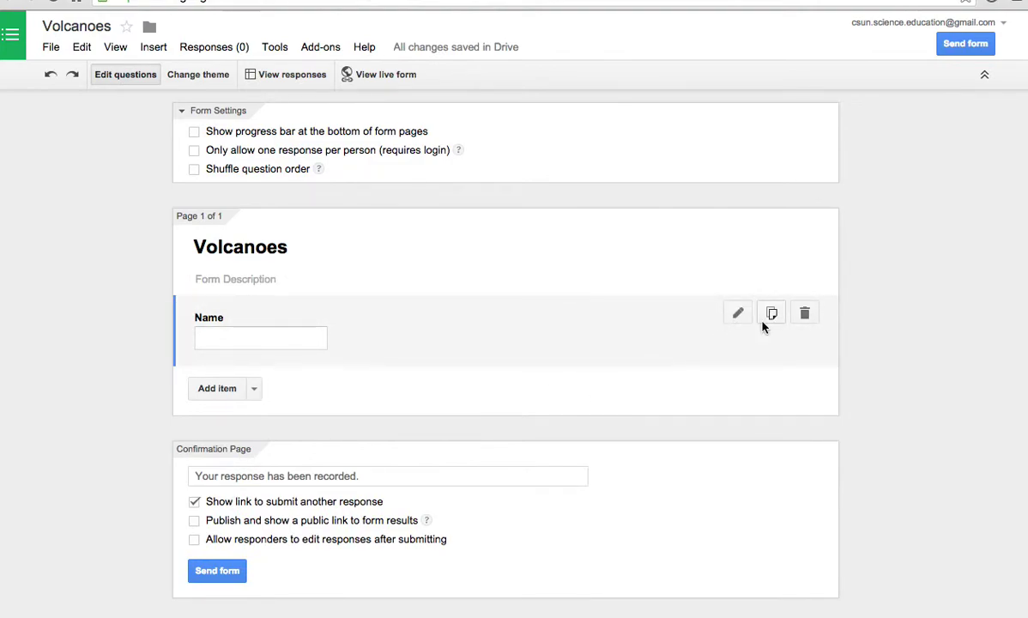
- Add a paragraph-text question 'Volcanoes' with help text 'What are the three types of volcanoes?'
click(254, 389)
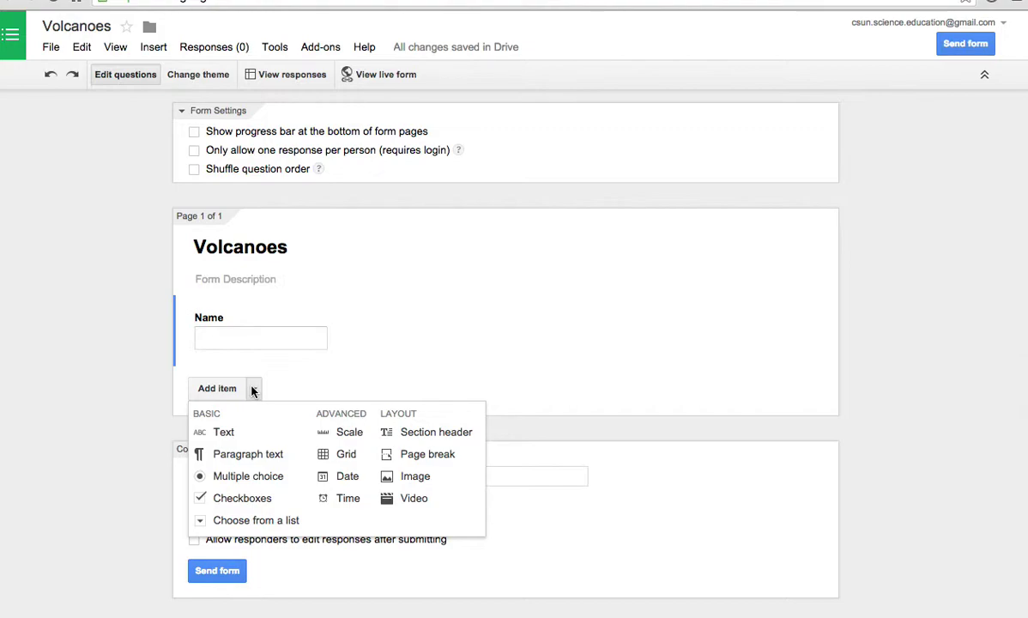
click(257, 454)
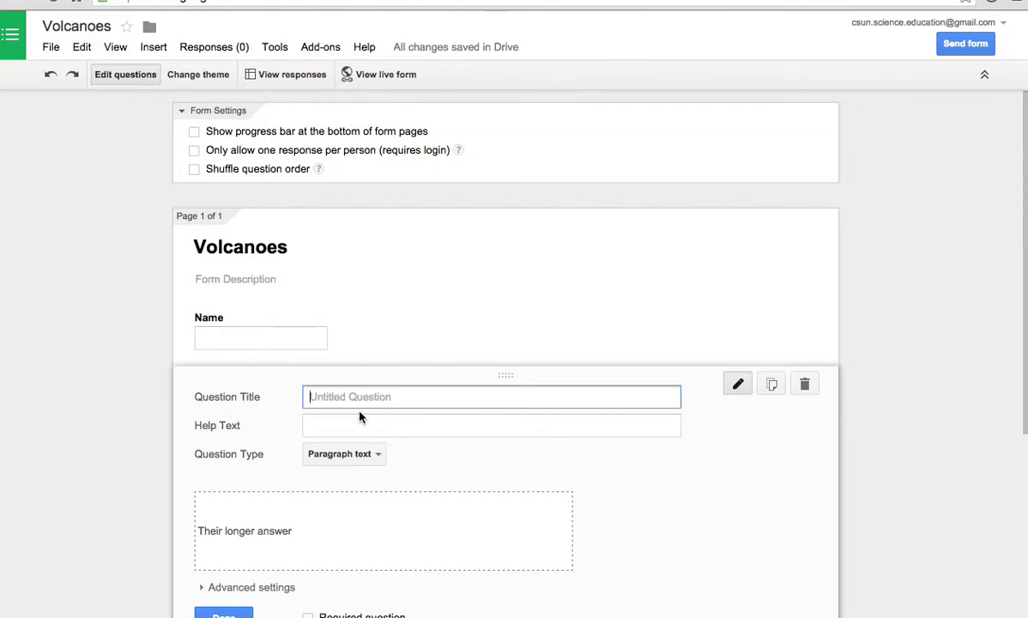
text(Volcanoes)
click(333, 427)
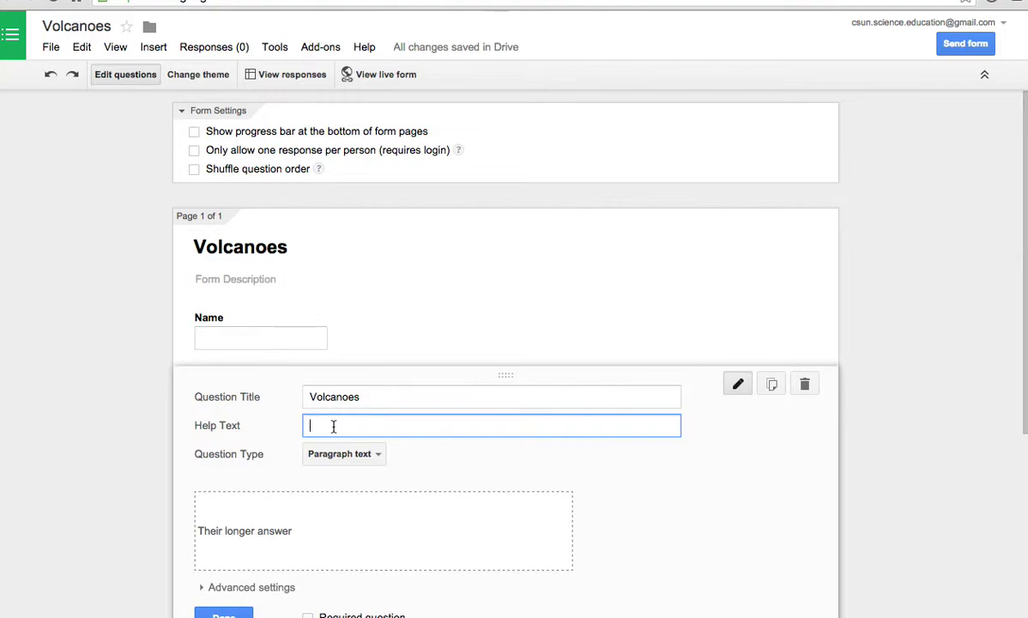
text(What are the three types of volcanoes)
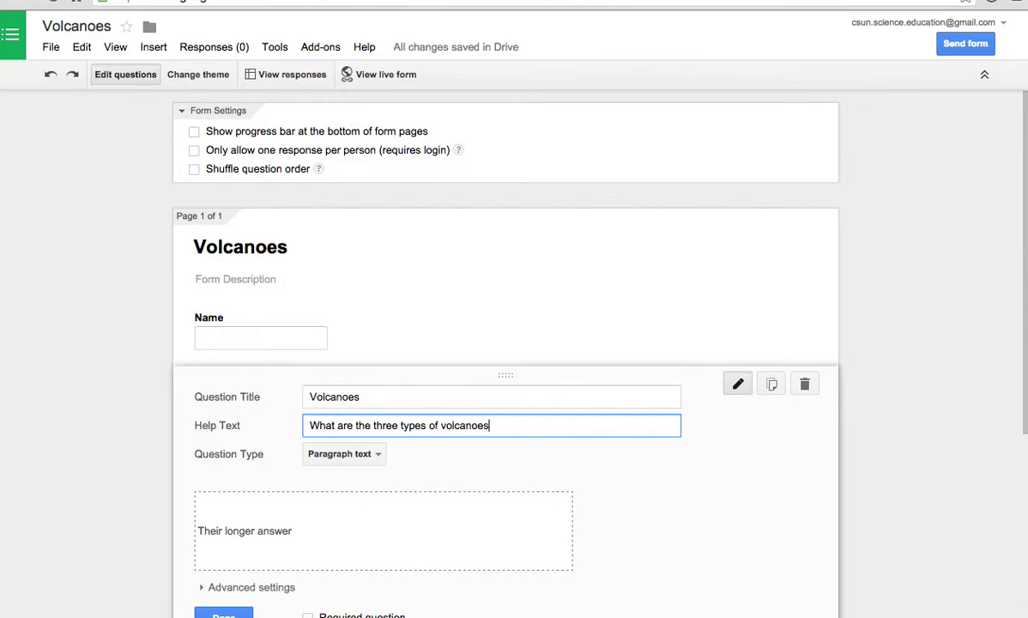
text(?)
click(224, 612)
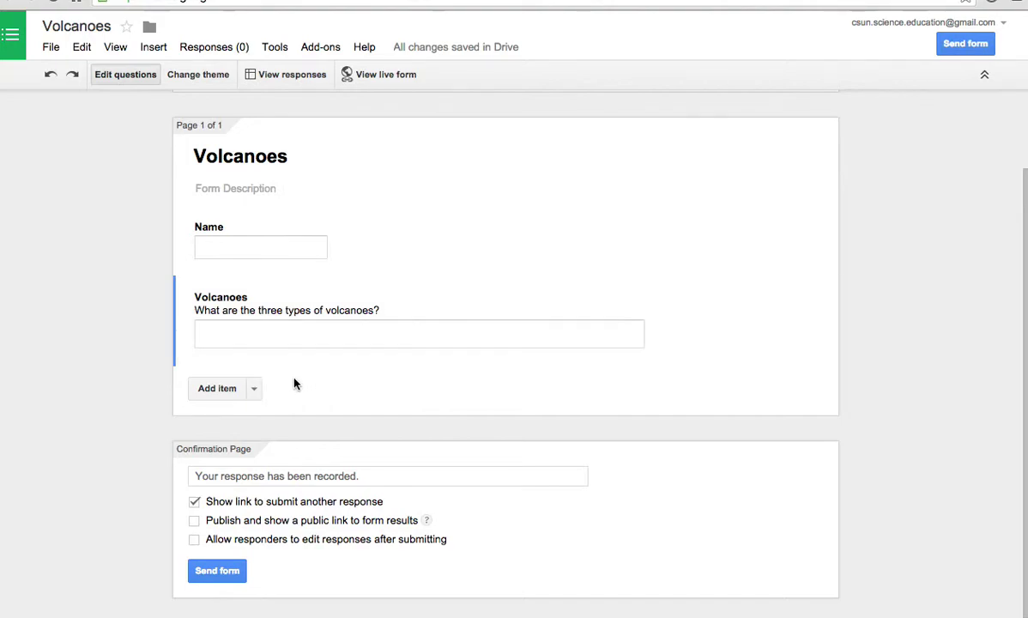
click(254, 390)
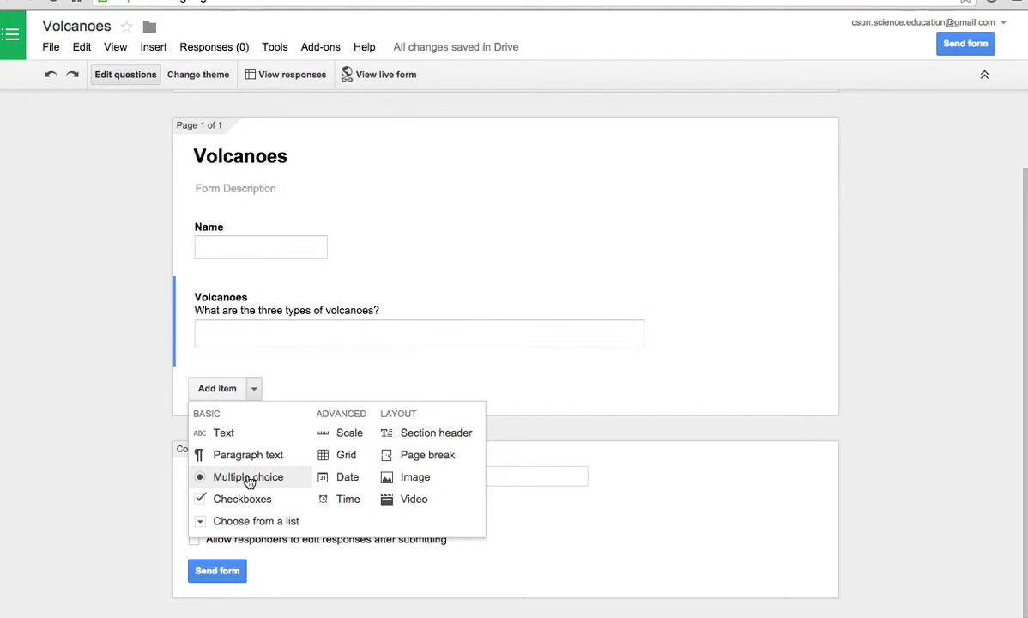
- Add a multiple-choice question 'Historical Volcanoes' with help text 'Which volcanoe burried Pompei?'
click(248, 477)
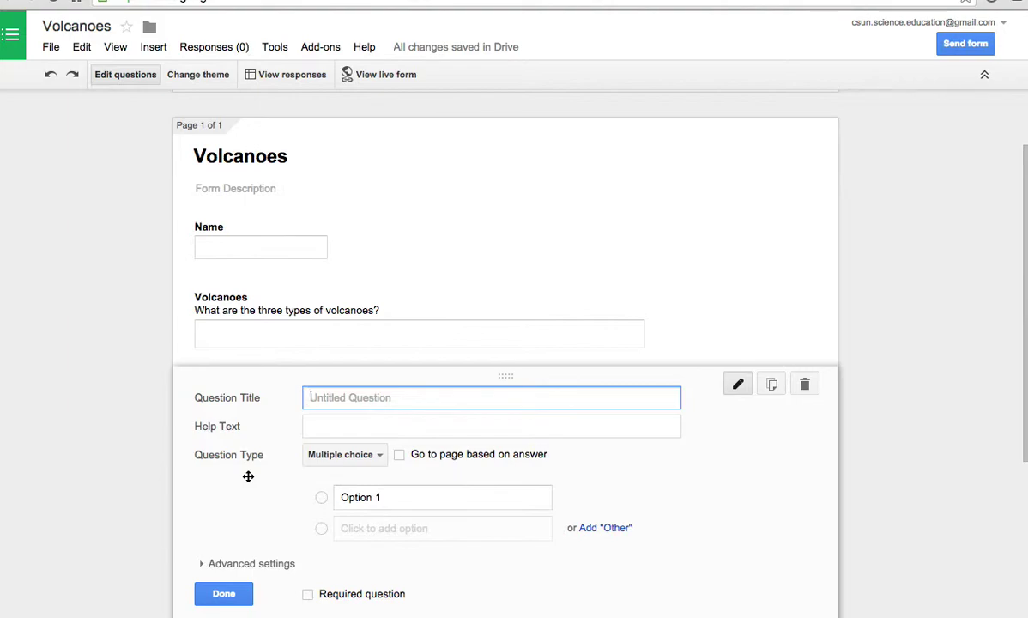
text(Hist)
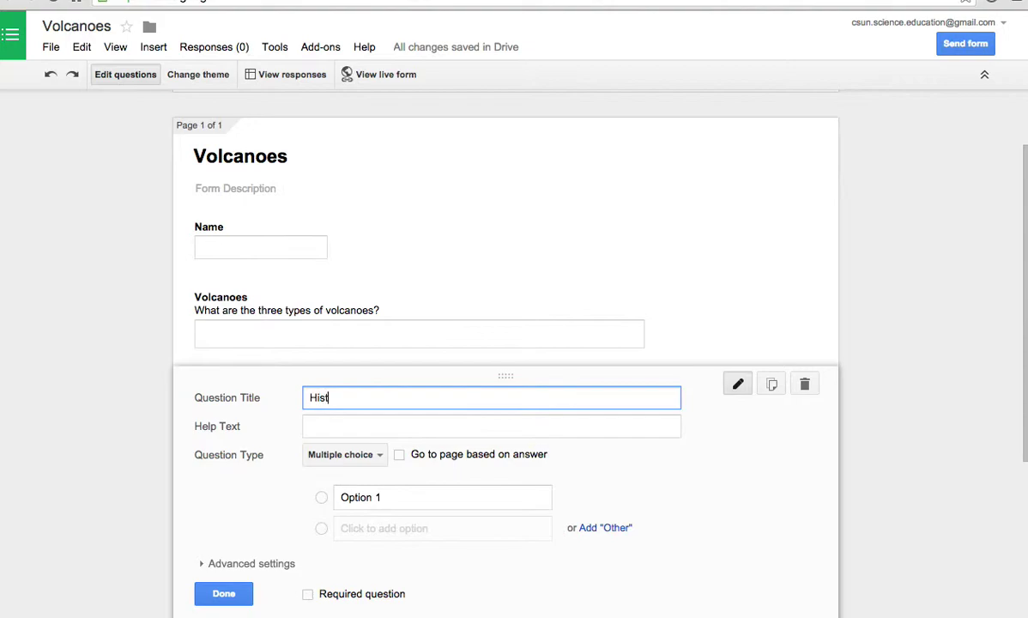
text(orical Volcanoes)
key(Tab)
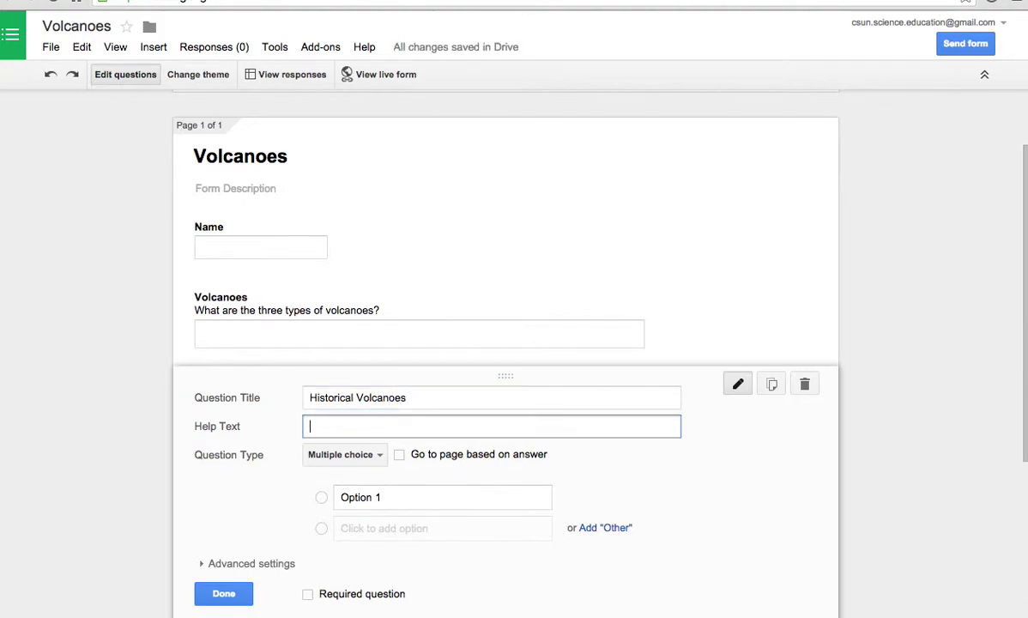
text(Which volcanoe)
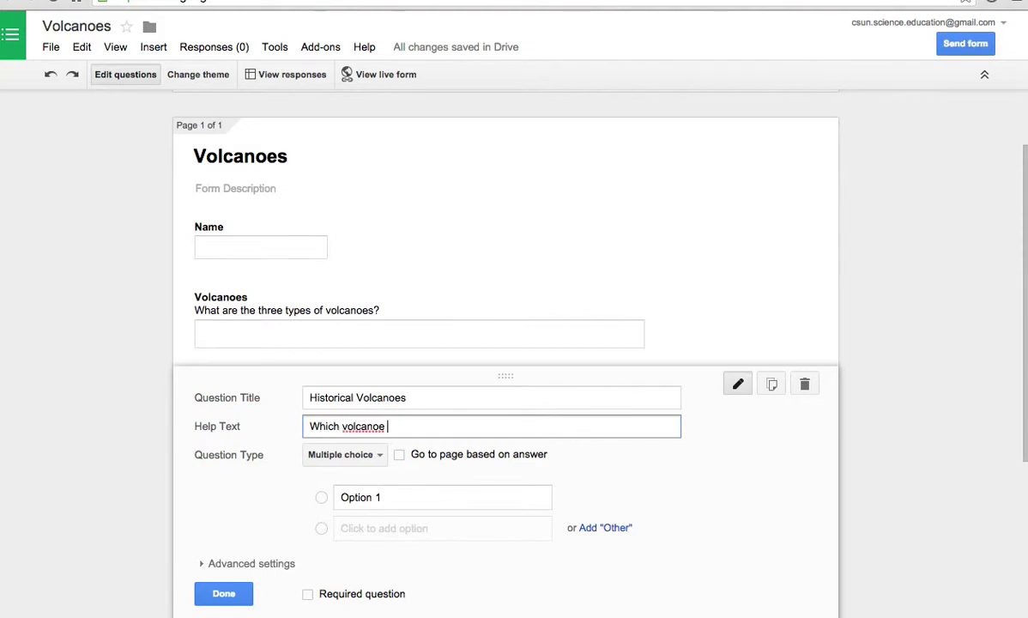
text( burried Pompei)
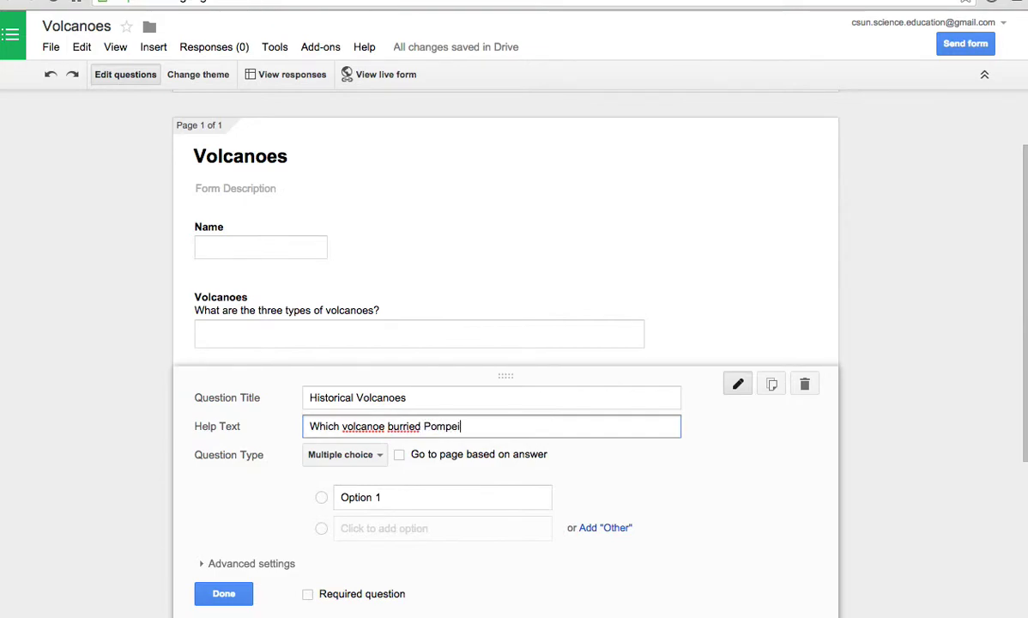
text(?)
- Fix the help-text spelling to 'volcanoes' and 'buried' using spelling suggestions
right_click(371, 427)
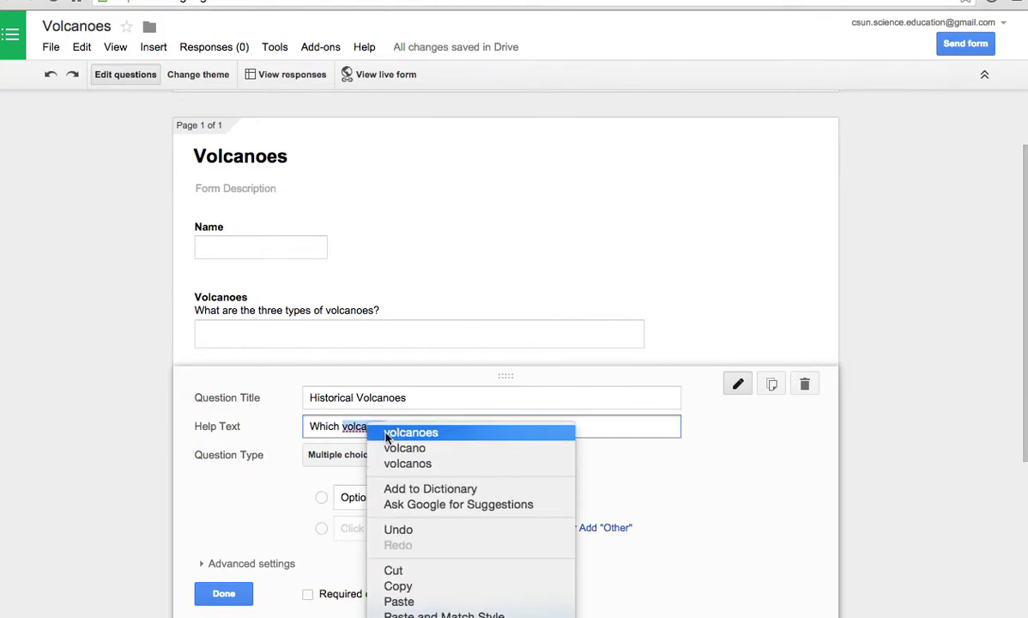
click(386, 433)
right_click(407, 427)
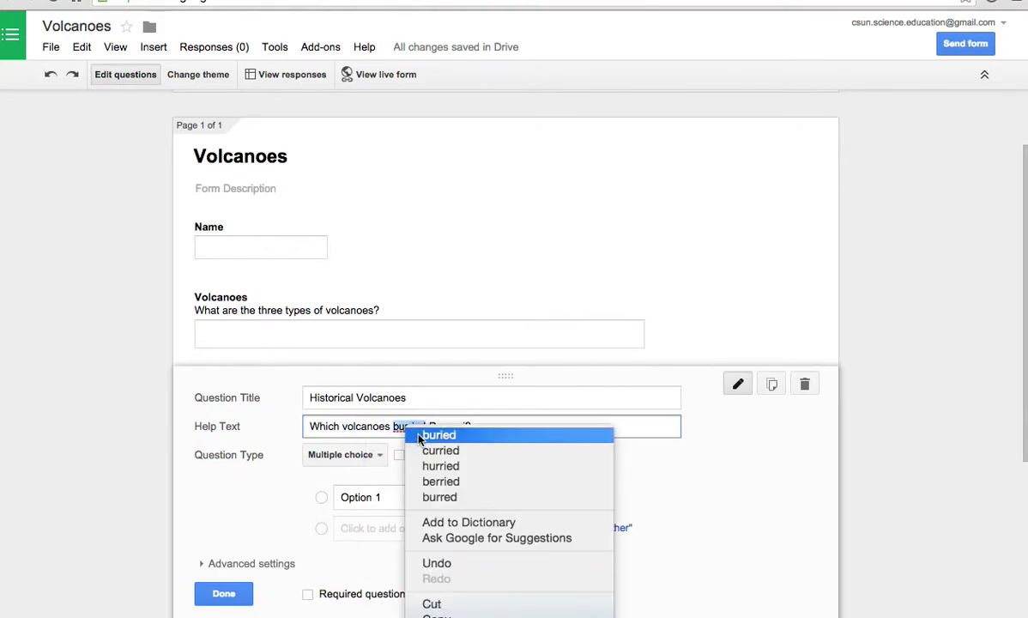
click(433, 435)
right_click(433, 427)
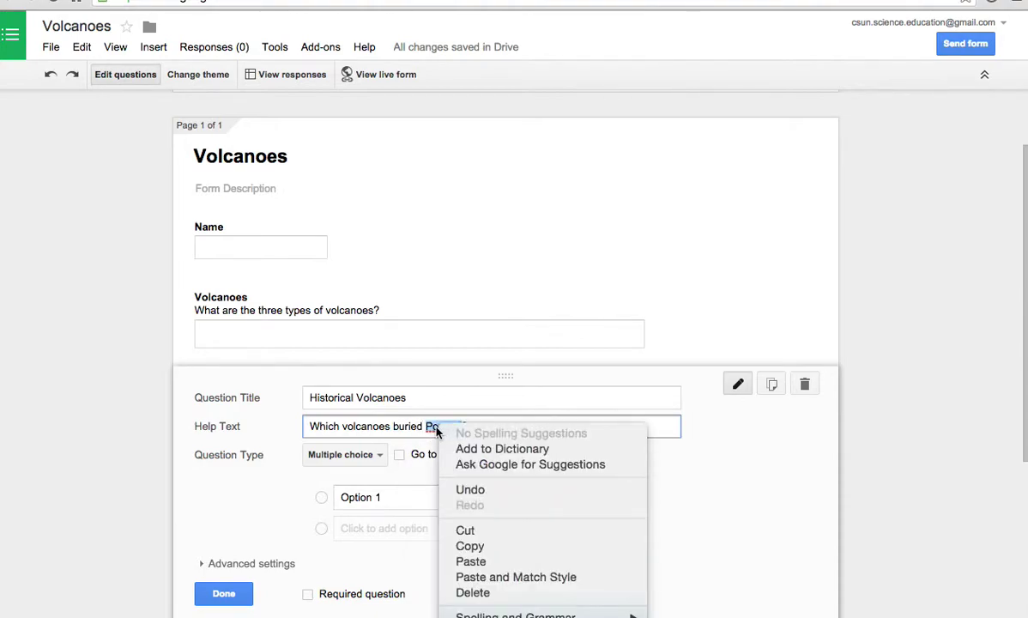
click(663, 422)
click(460, 426)
- Correct 'Pompei' to 'Pompeii' and copy the ten volcano names from the spreadsheet
text(i)
click(556, 426)
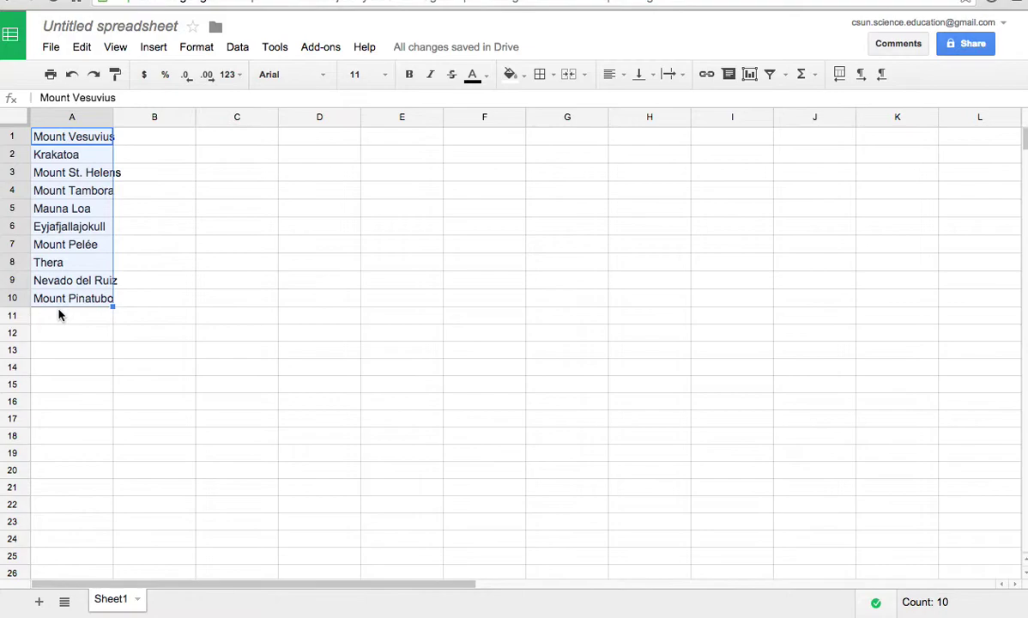
key(ctrl+c)
key(ctrl+shift+Tab)
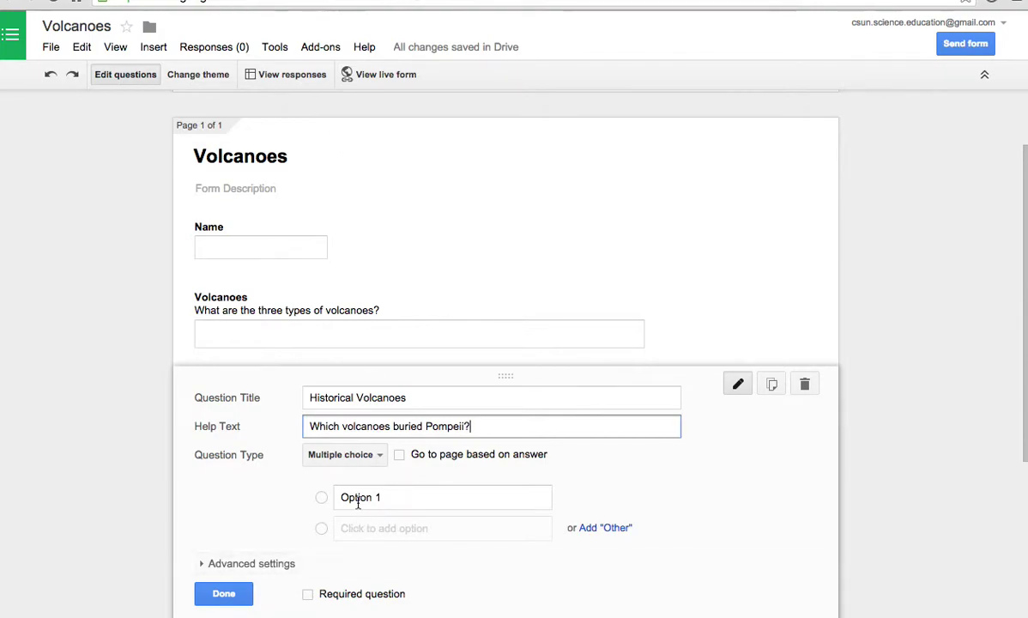
- Paste the ten volcano names as the Historical Volcanoes answer choices
click(358, 500)
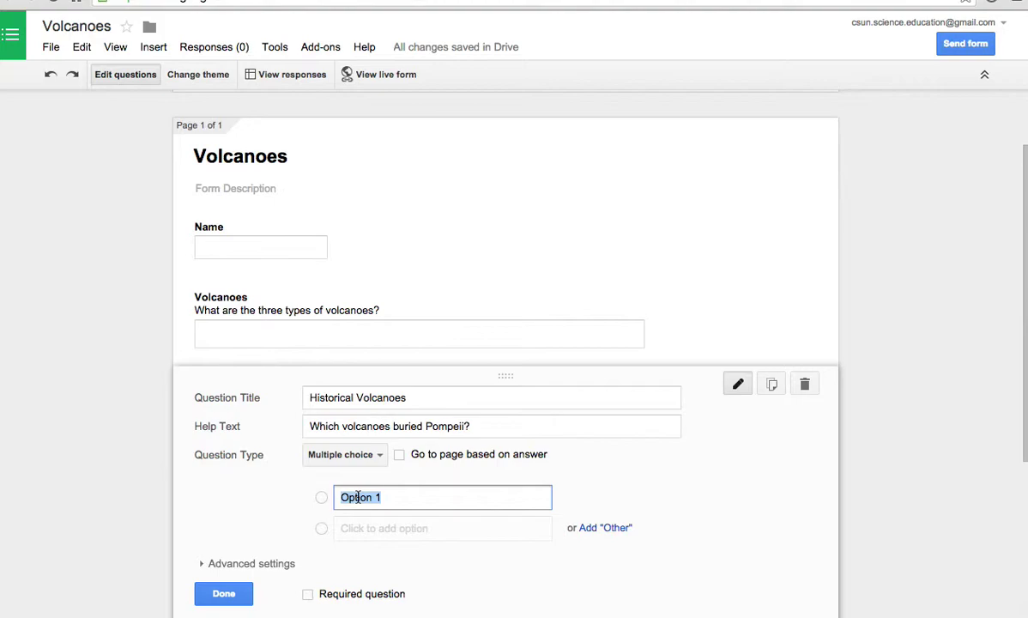
key(ctrl+v)
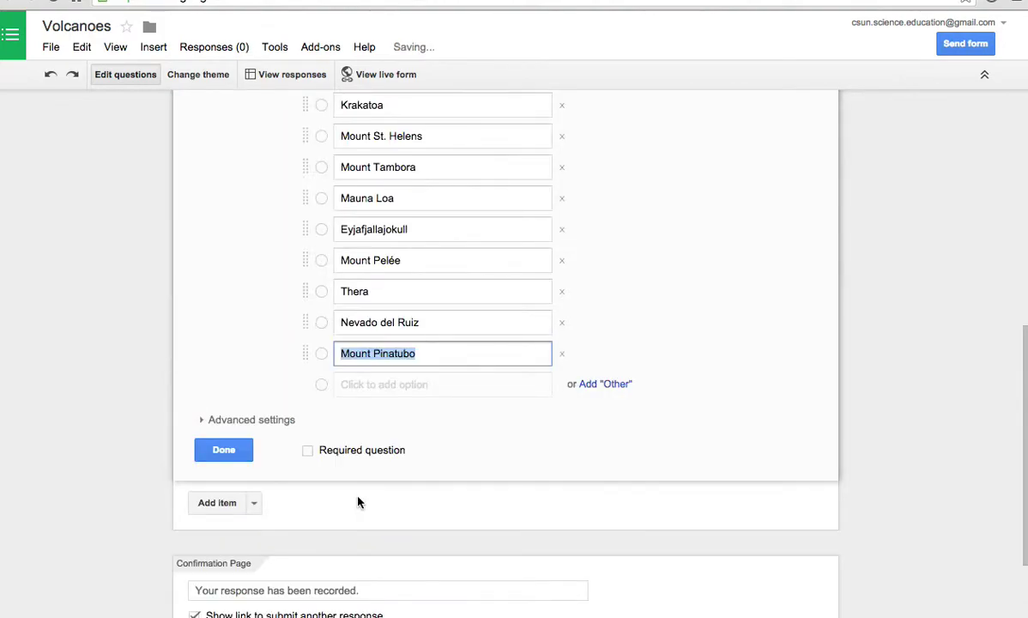
scroll(422, 142, up, 3)
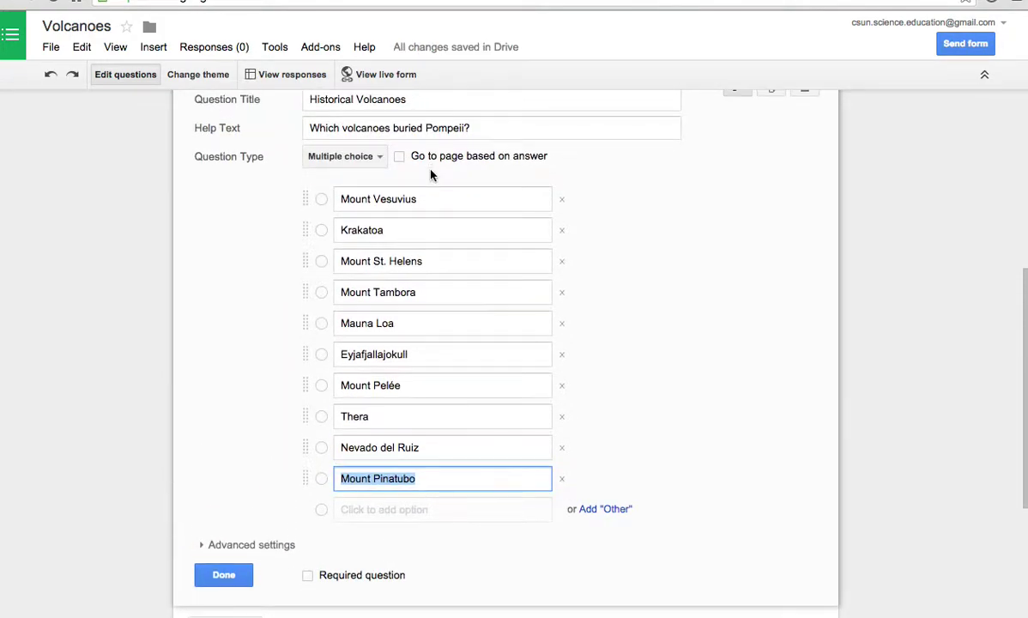
click(222, 574)
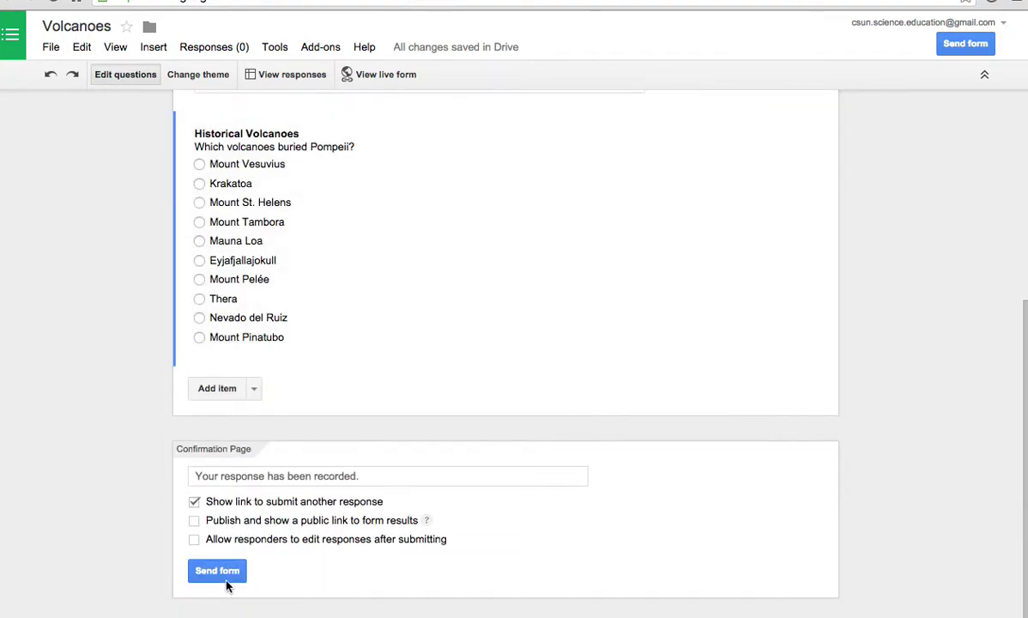
scroll(561, 317, up, 3)
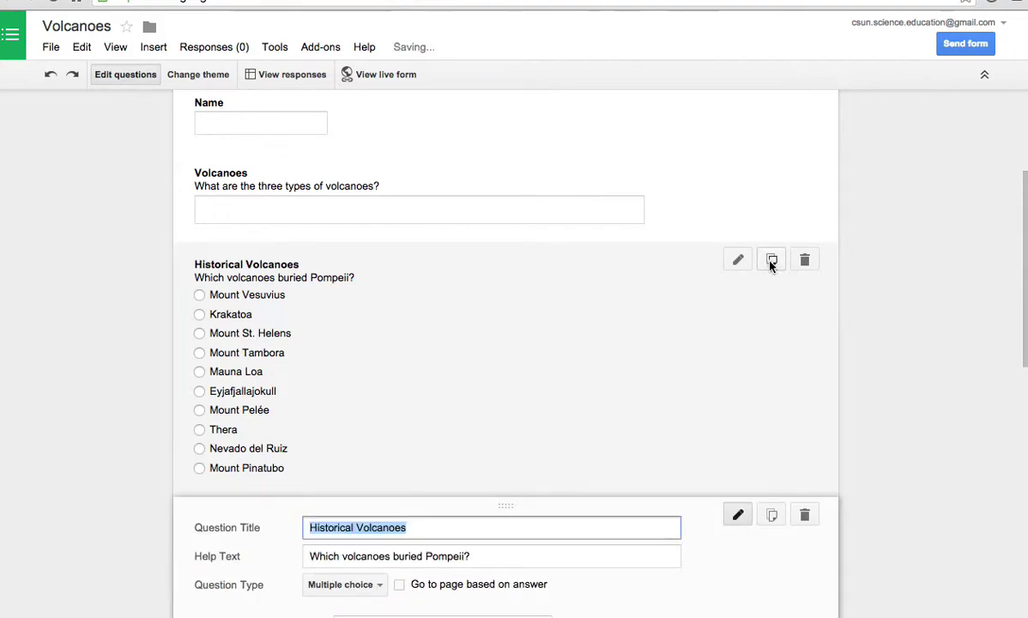
- Change the copied question's help text to 'Which volcano erupted in Southern Washington in the 1980s?'
scroll(408, 491, down, 2)
scroll(409, 490, down, 1)
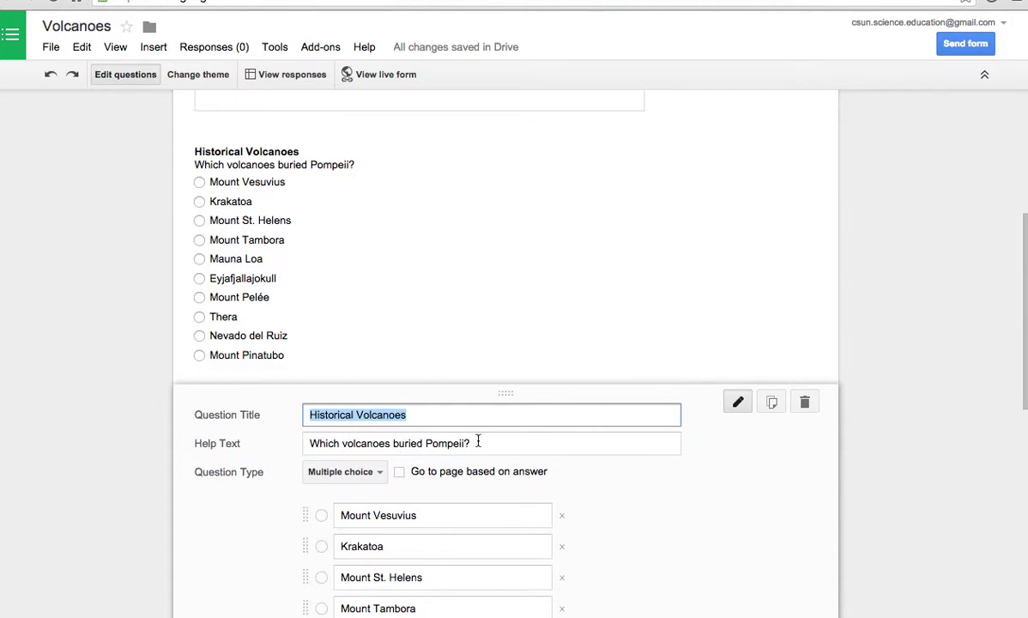
drag(477, 441, 271, 441)
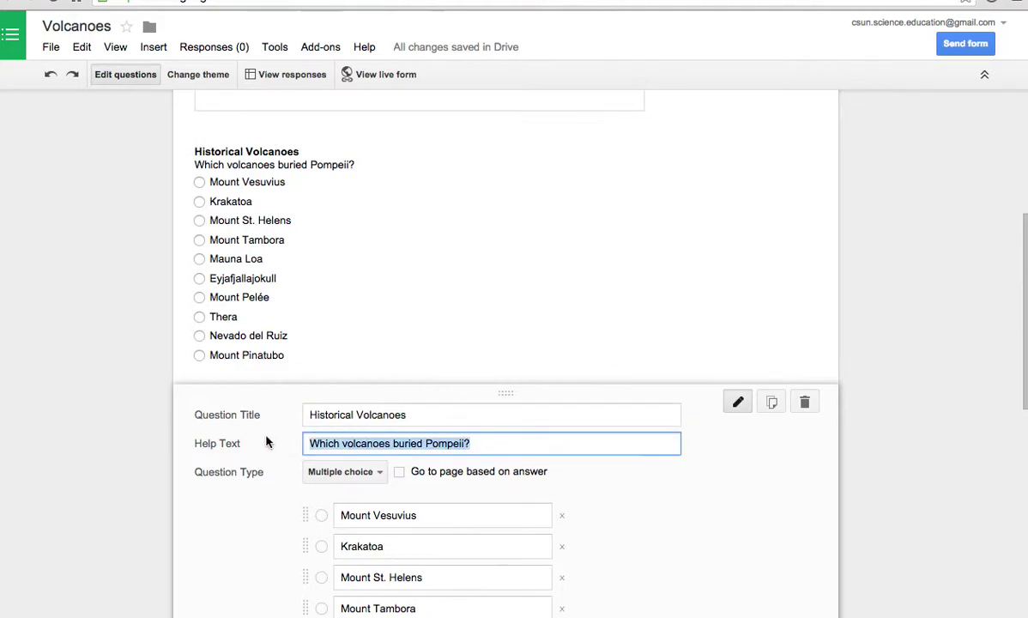
text(W)
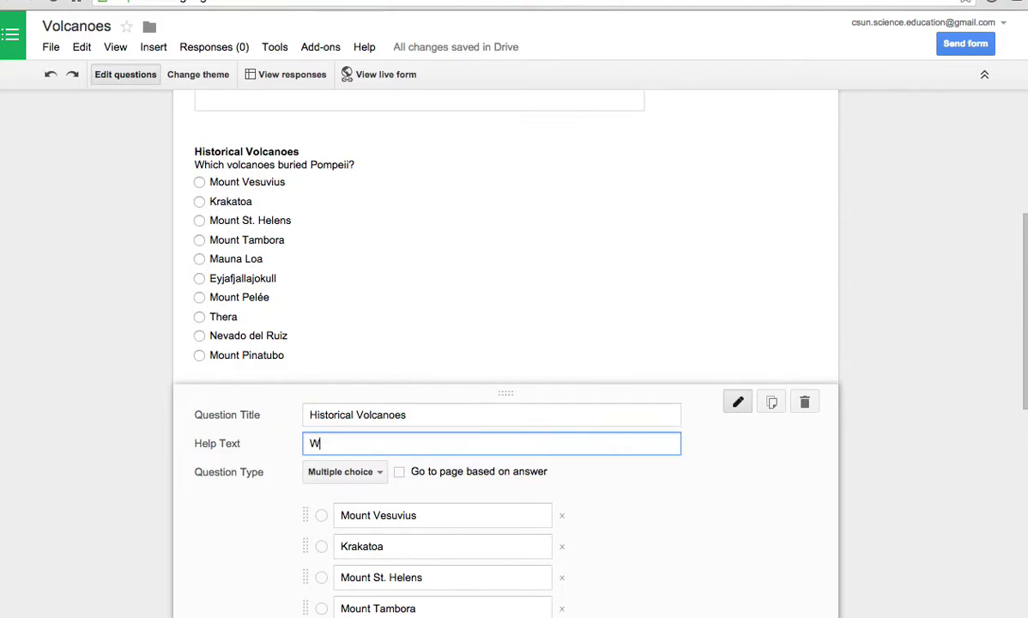
text(hich volcanoe)
key(BackSpace)
key(BackSpace)
text(erupted in )
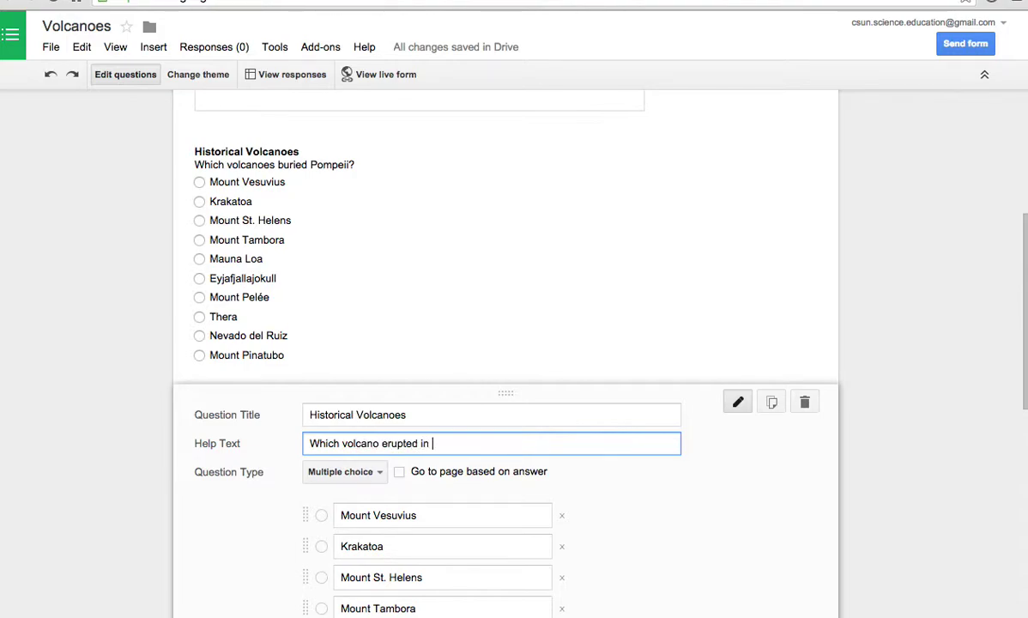
text(Southern Washington in the 1980s?)
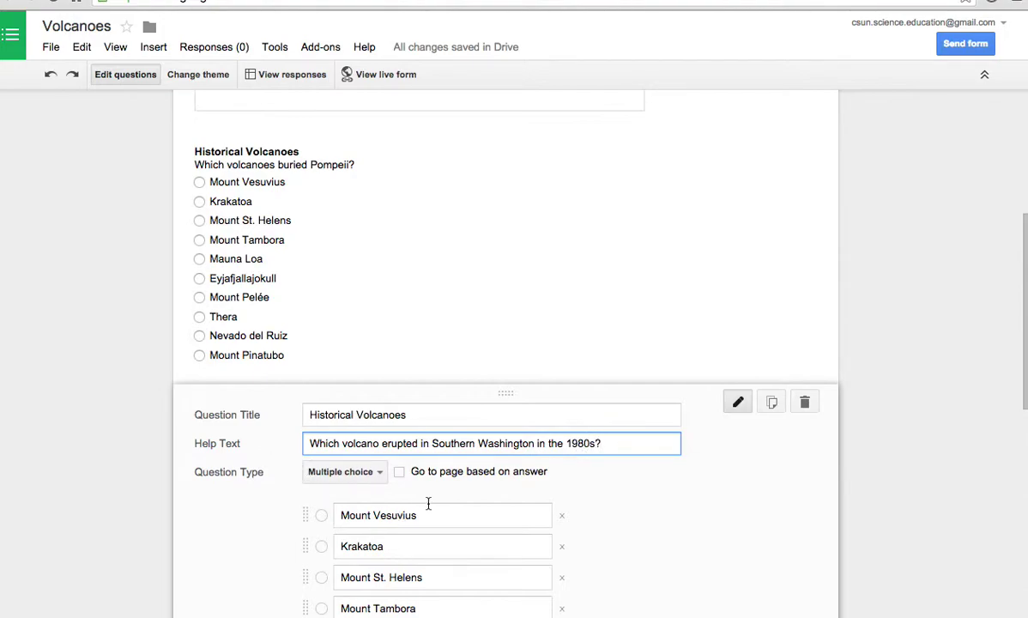
scroll(426, 500, down, 4)
scroll(437, 497, down, 3)
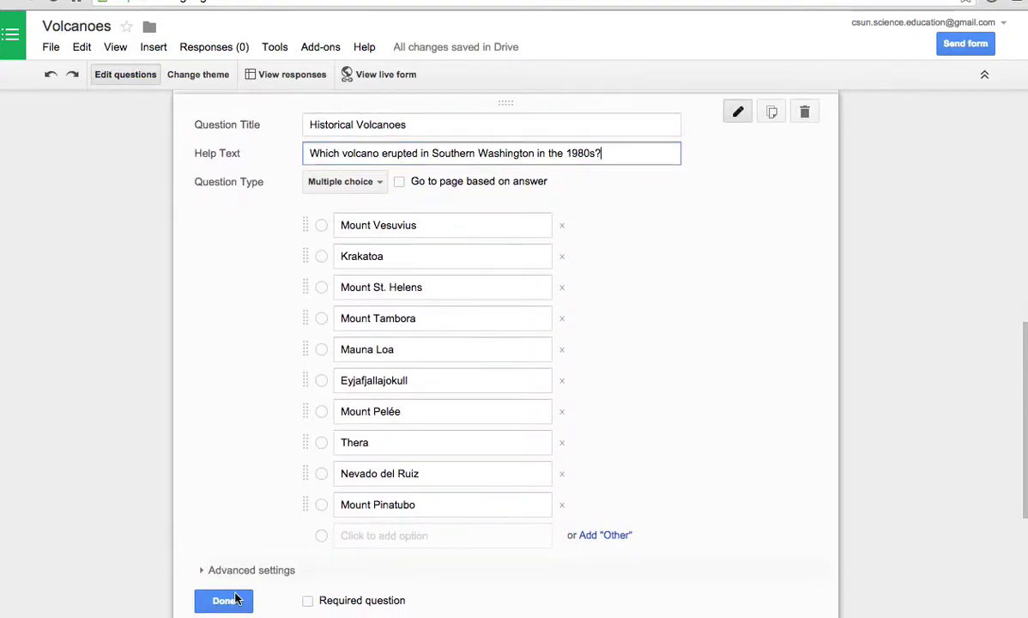
click(225, 601)
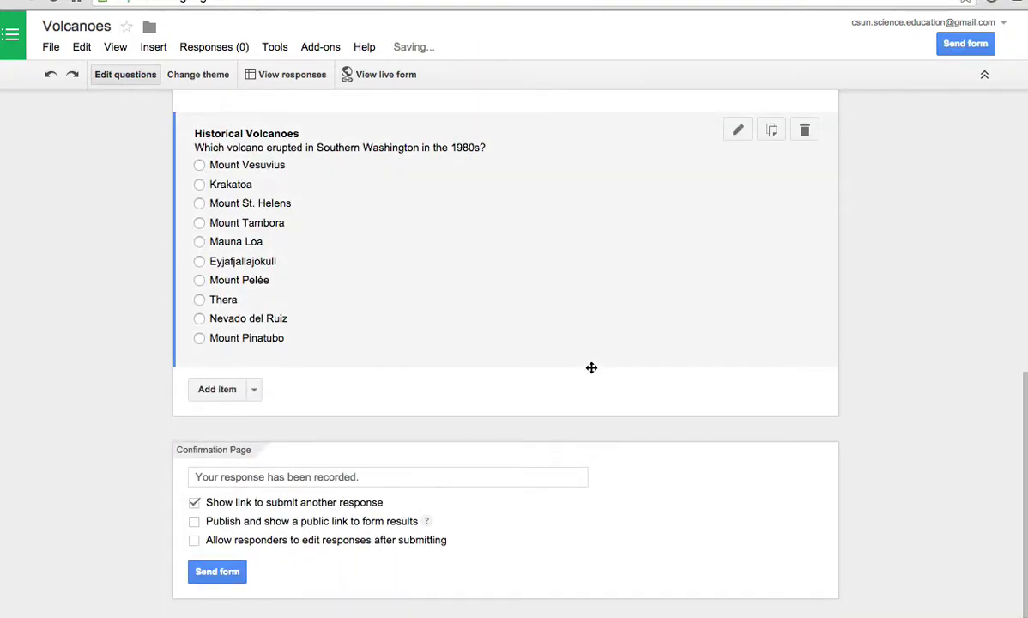
scroll(591, 367, up, 4)
- Scroll to the end of the questions and show the Add item type list
scroll(591, 367, up, 2)
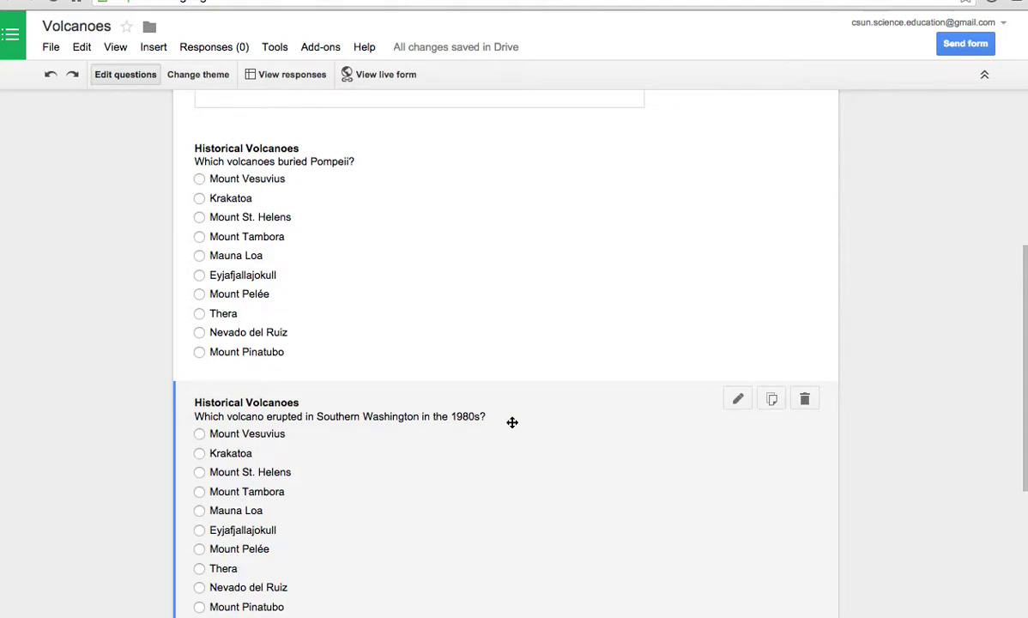
scroll(512, 422, down, 1)
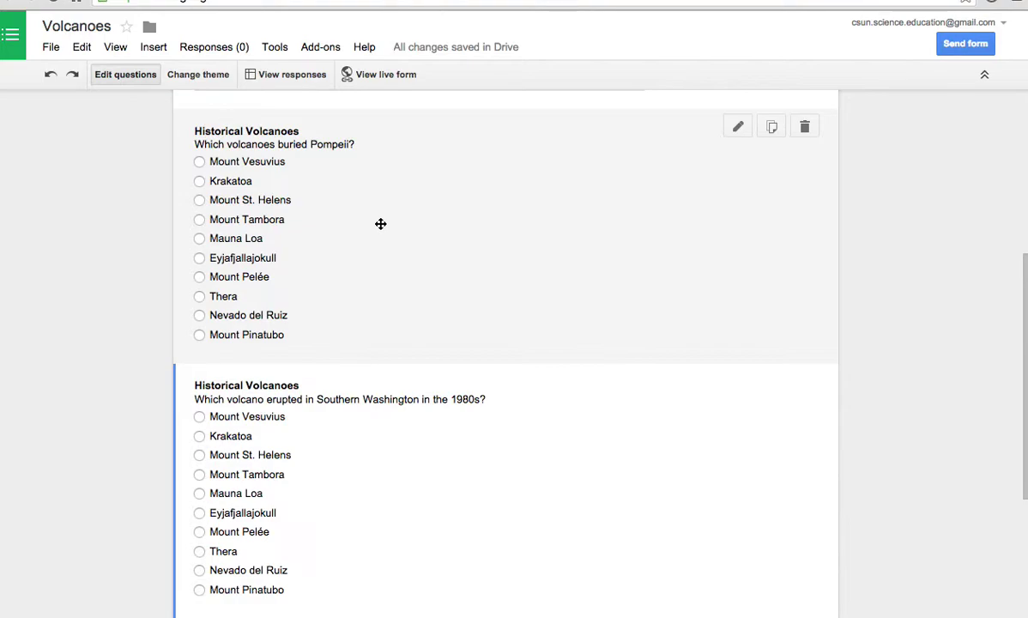
scroll(428, 234, up, 1)
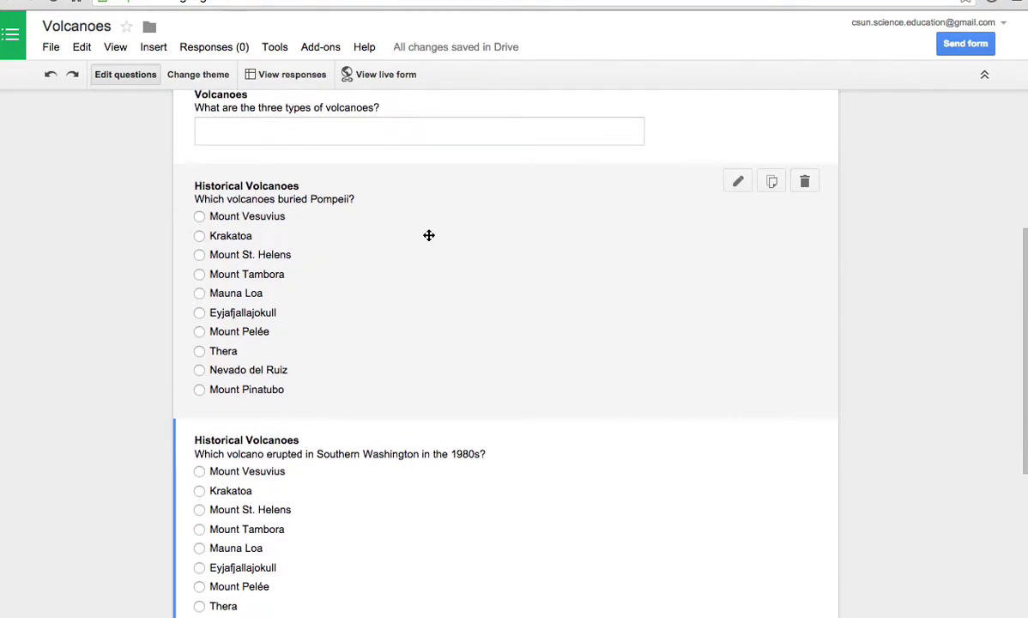
scroll(428, 234, down, 5)
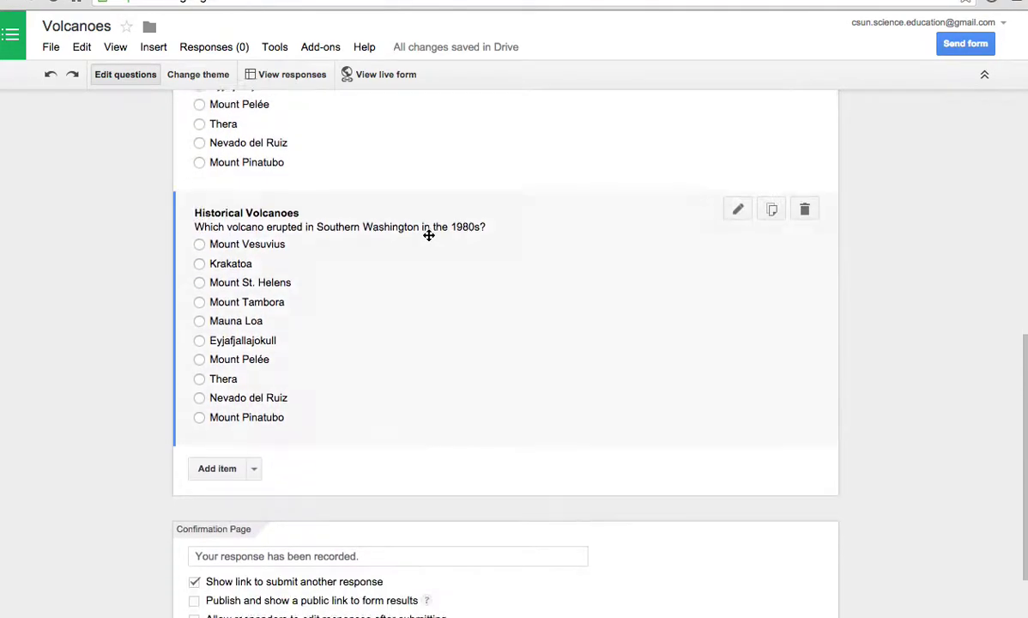
click(254, 389)
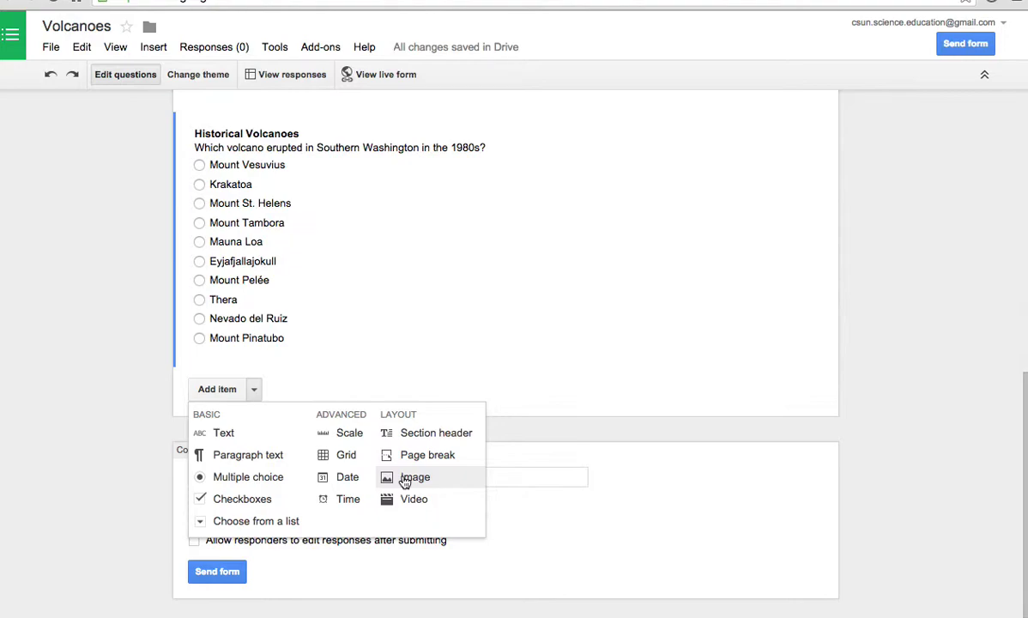
- Choose Image under Layout to open the Insert image window
click(405, 482)
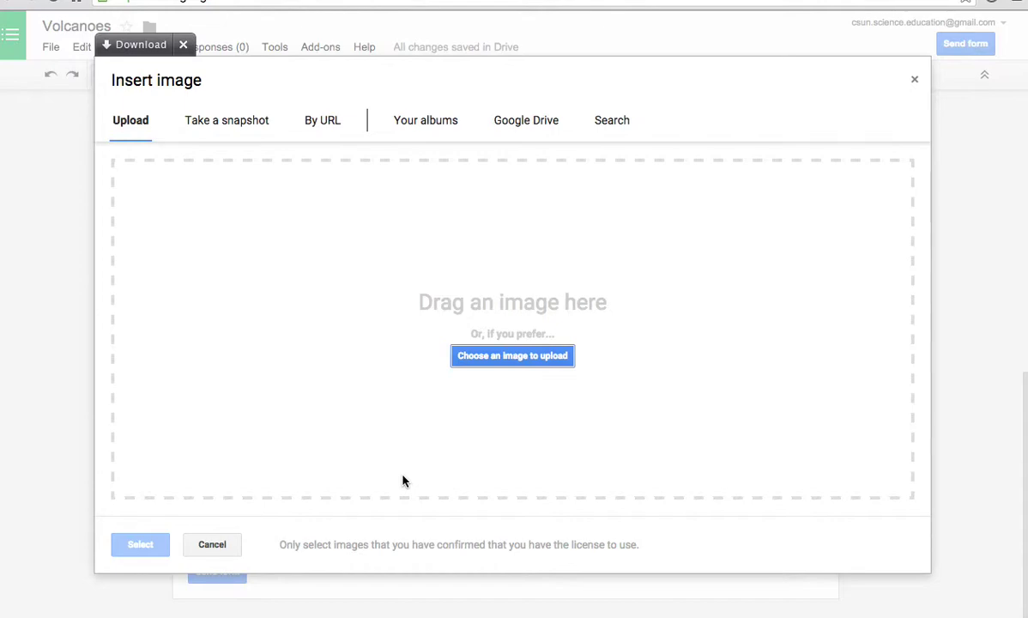
- Search images for 'mount saint helens' and pick the eruption plume photo
click(621, 127)
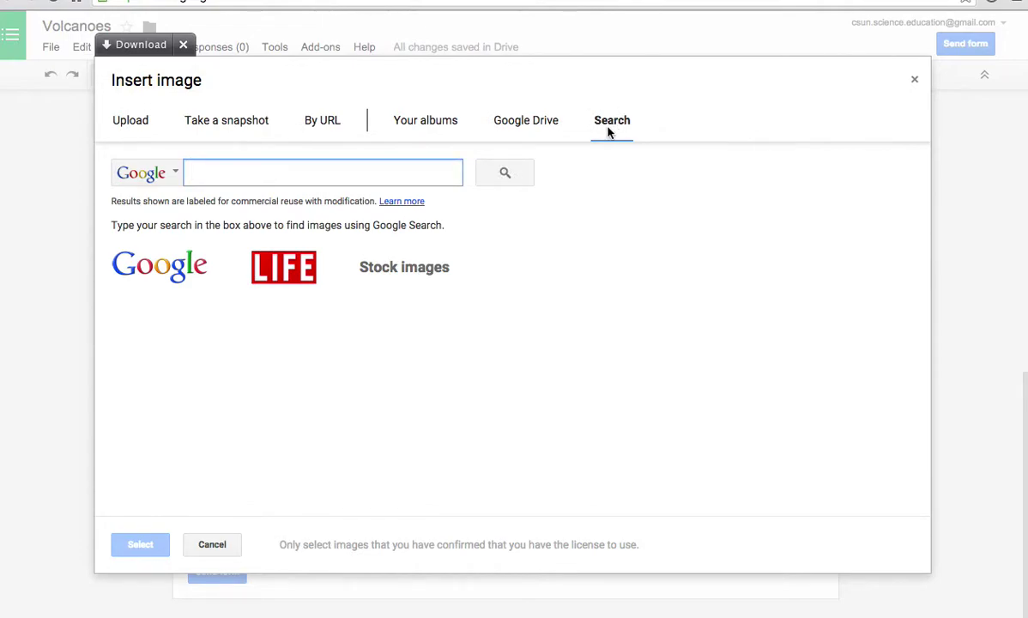
text(mount sain)
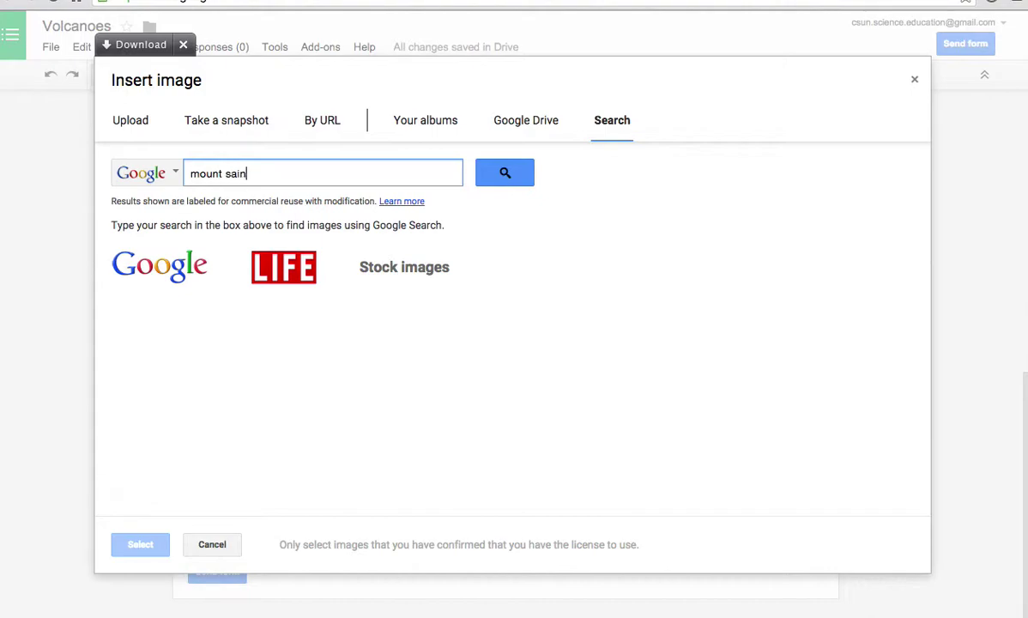
text(t helens)
key(ctrl+a)
key(BackSpace)
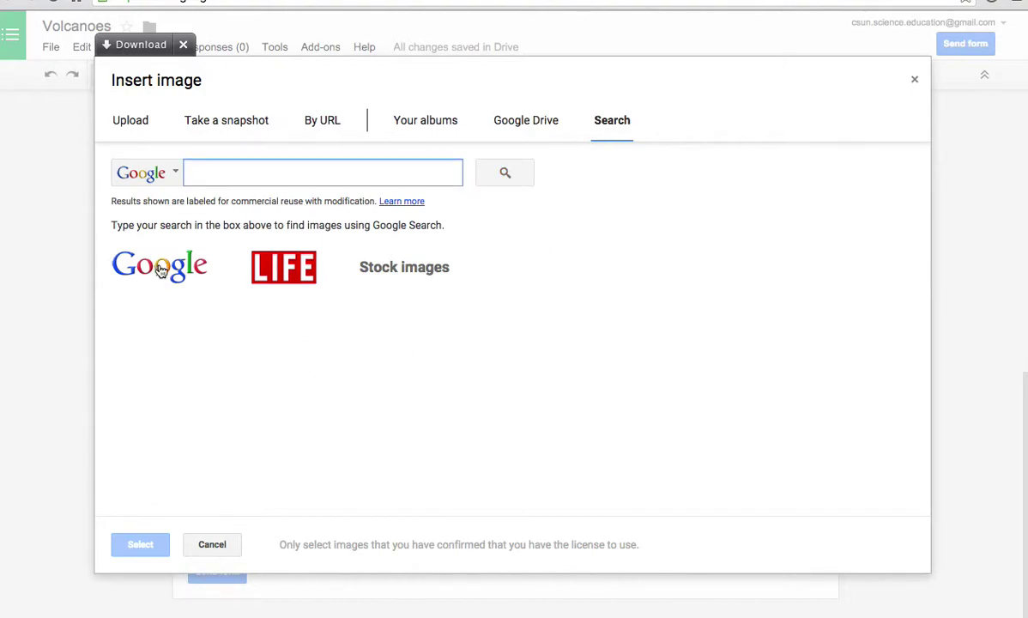
click(168, 269)
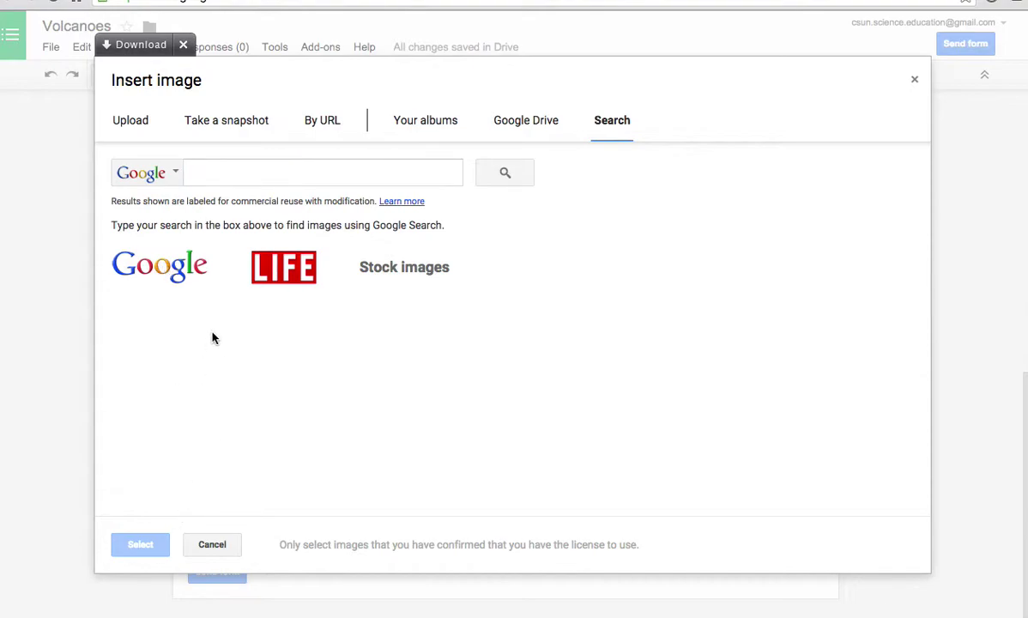
click(347, 176)
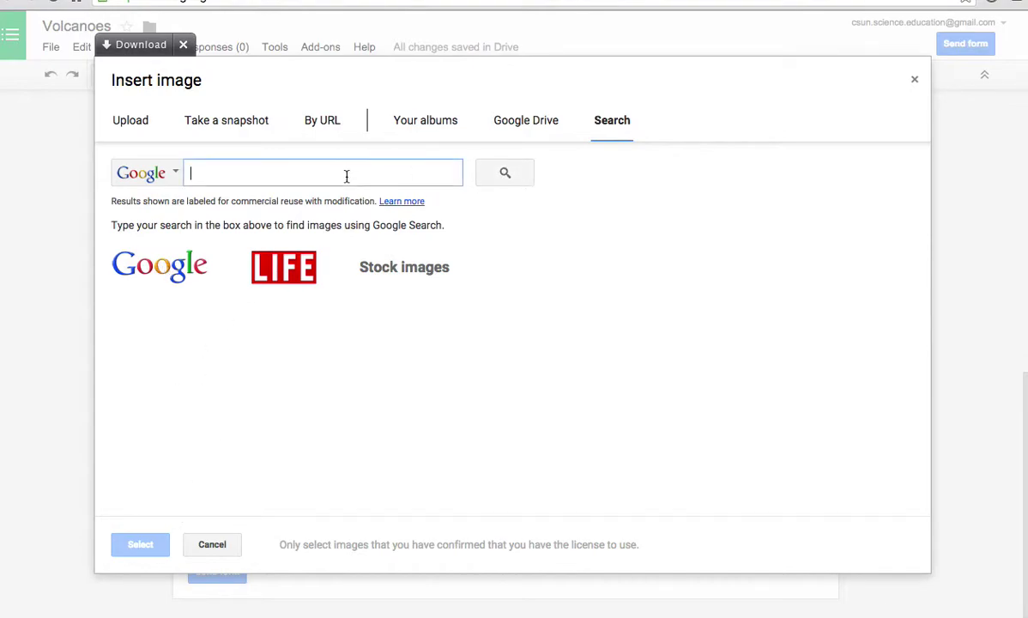
text(mount saint helens)
click(501, 182)
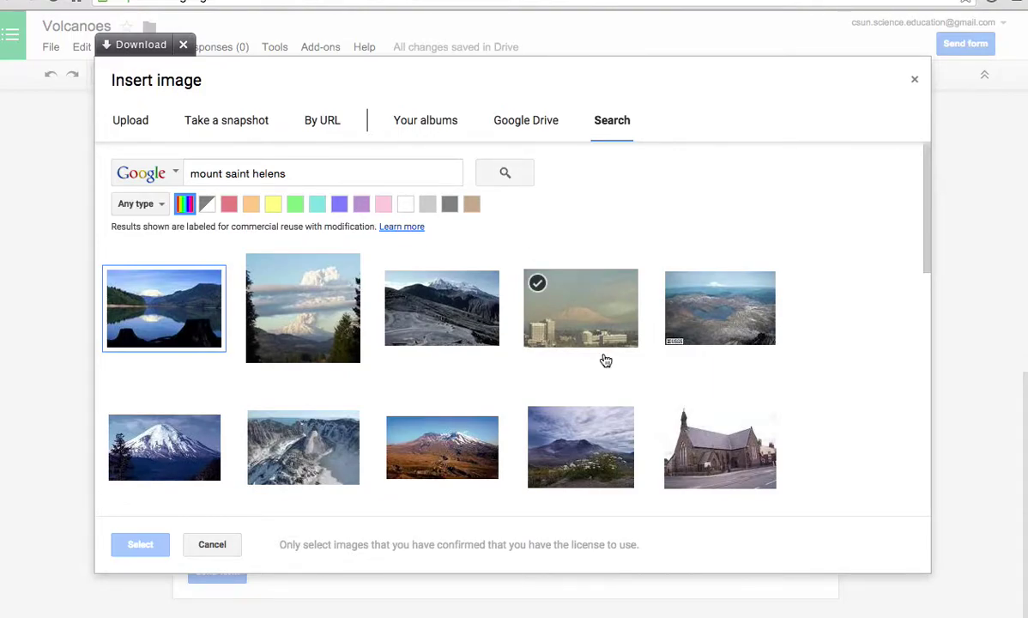
scroll(590, 358, down, 3)
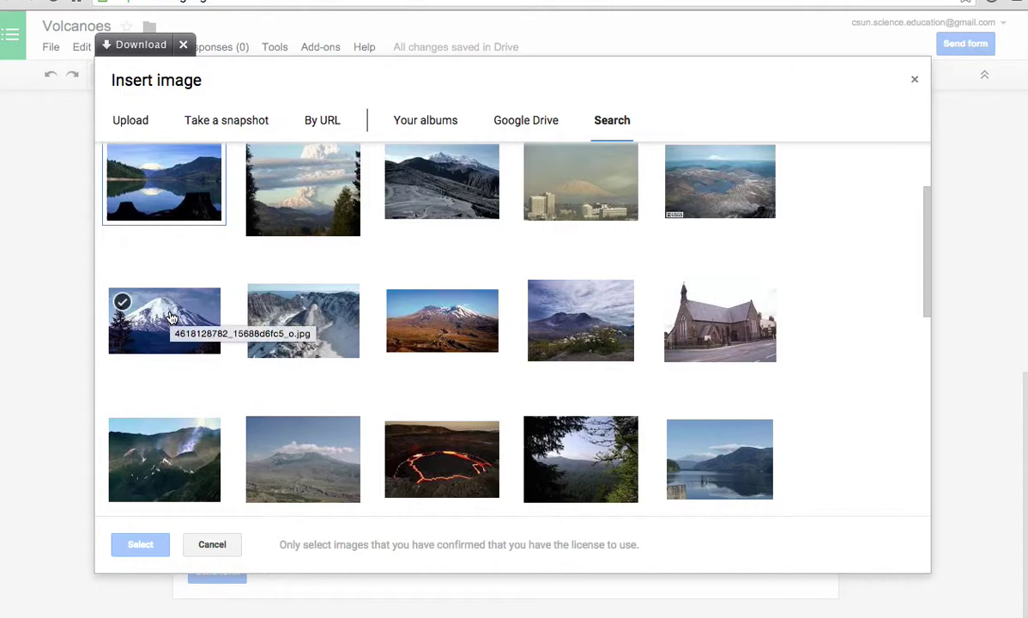
click(296, 219)
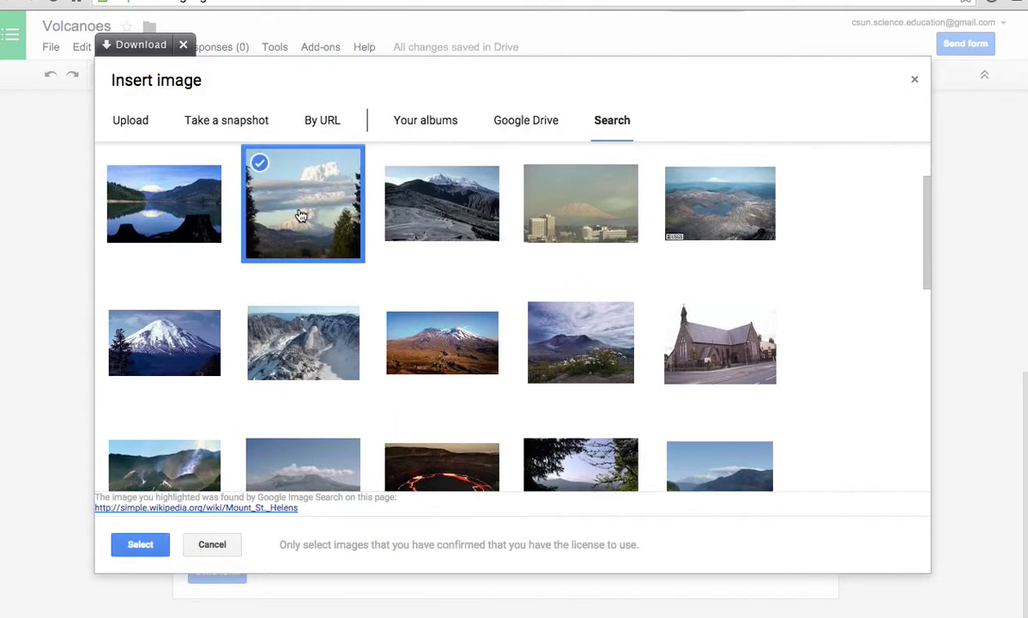
- Insert the selected Mount St. Helens eruption photo as an image item and finish editing it
click(144, 549)
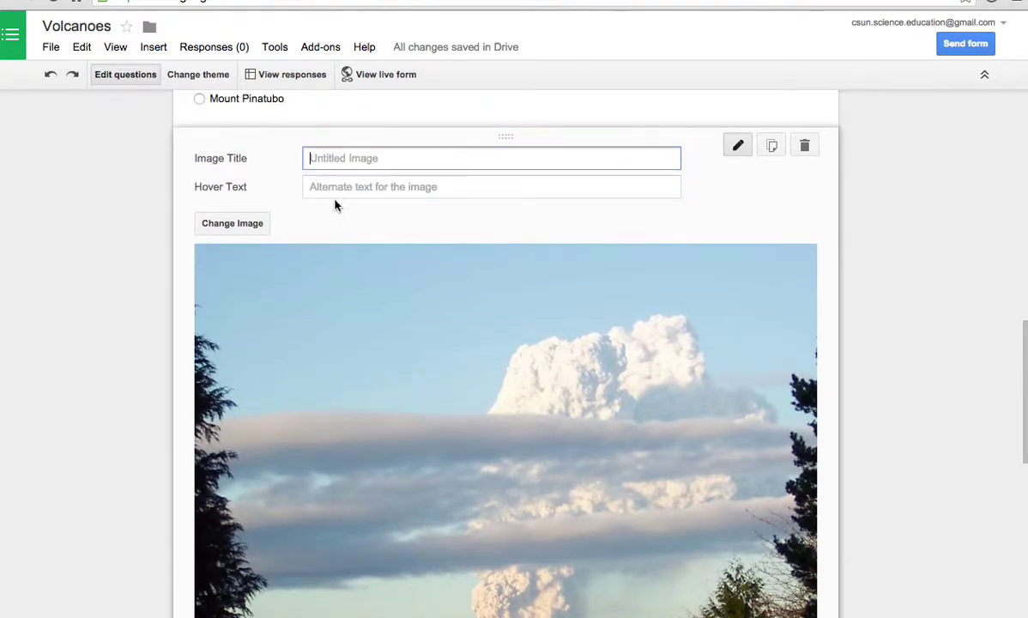
scroll(383, 211, down, 2)
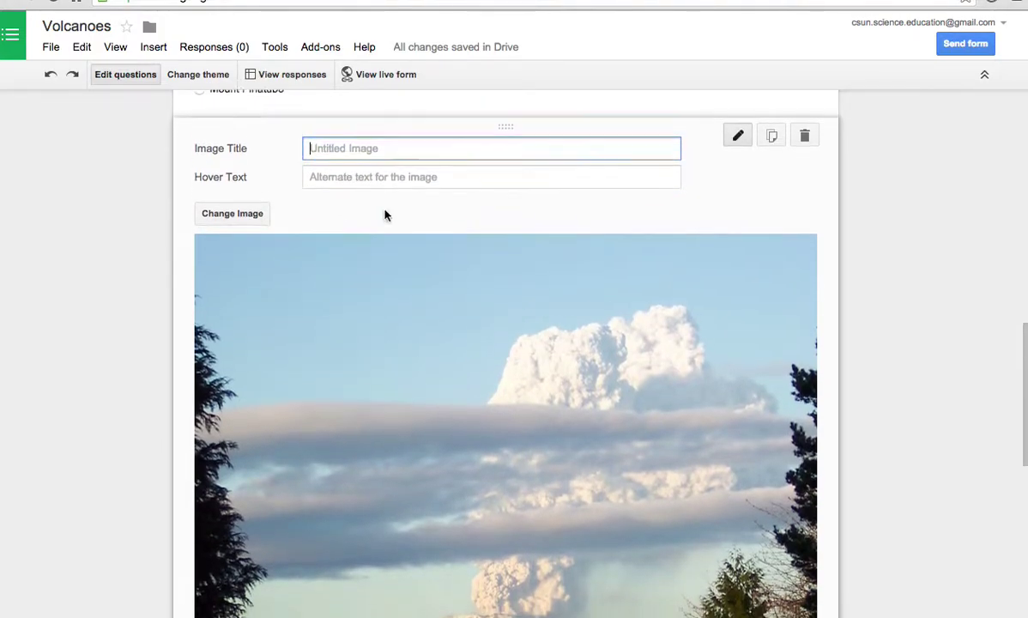
scroll(384, 214, down, 5)
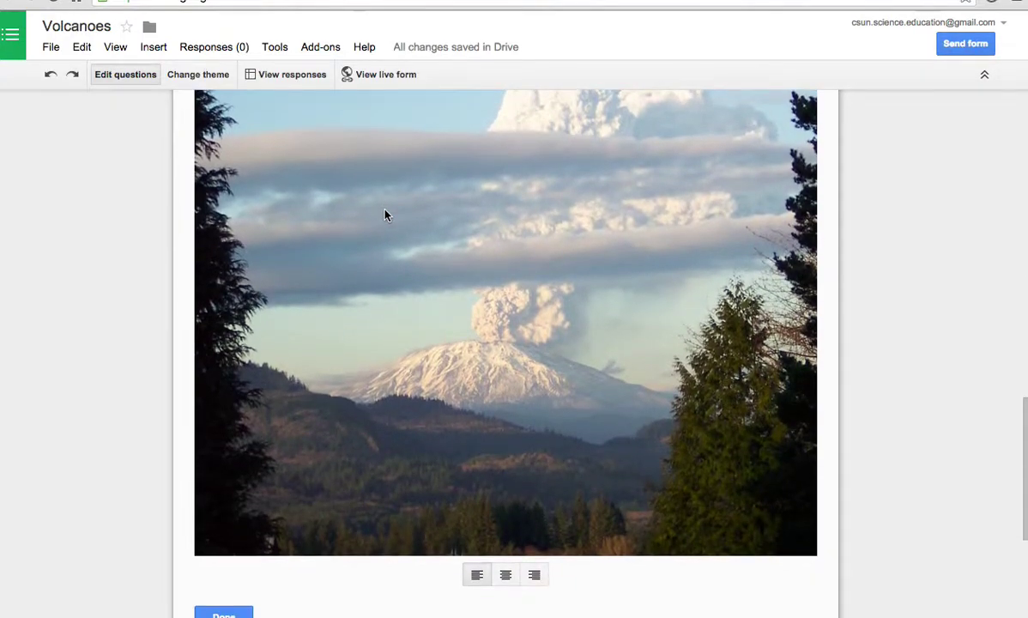
scroll(384, 214, up, 2)
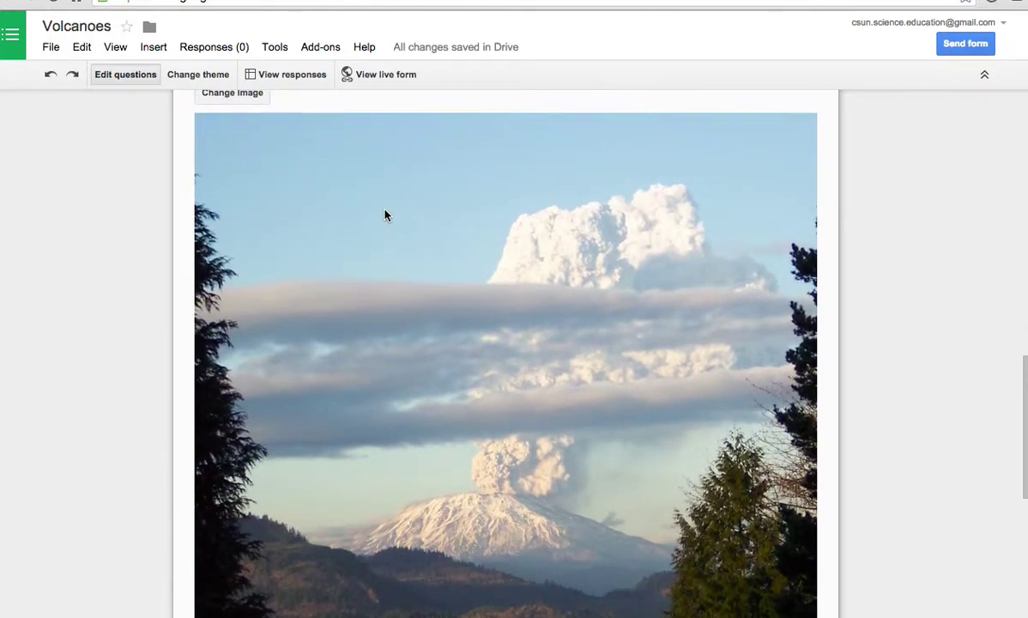
scroll(384, 215, down, 1)
scroll(385, 214, down, 2)
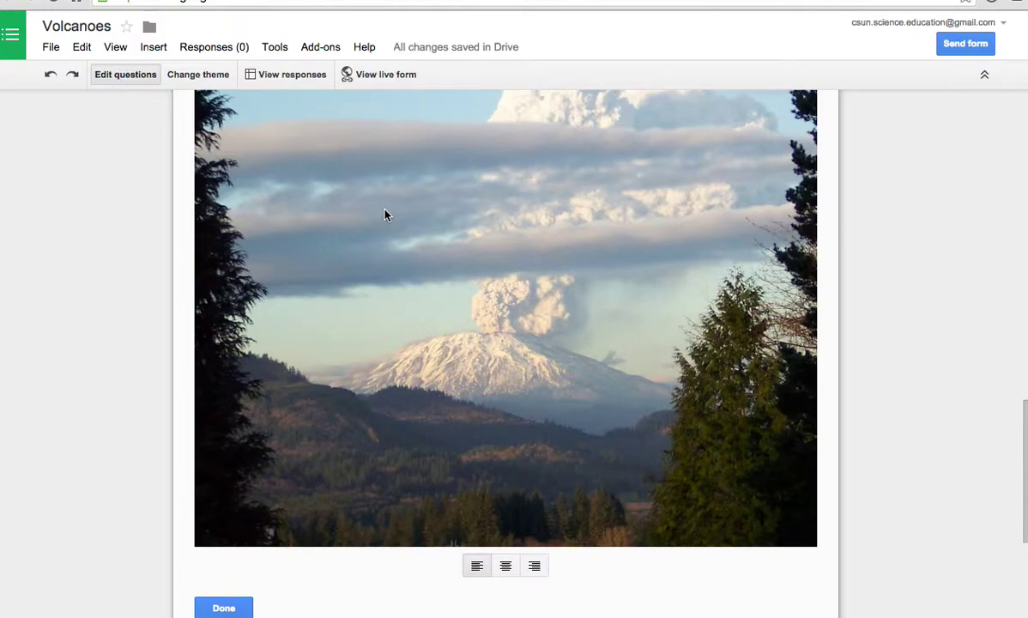
scroll(384, 215, down, 1)
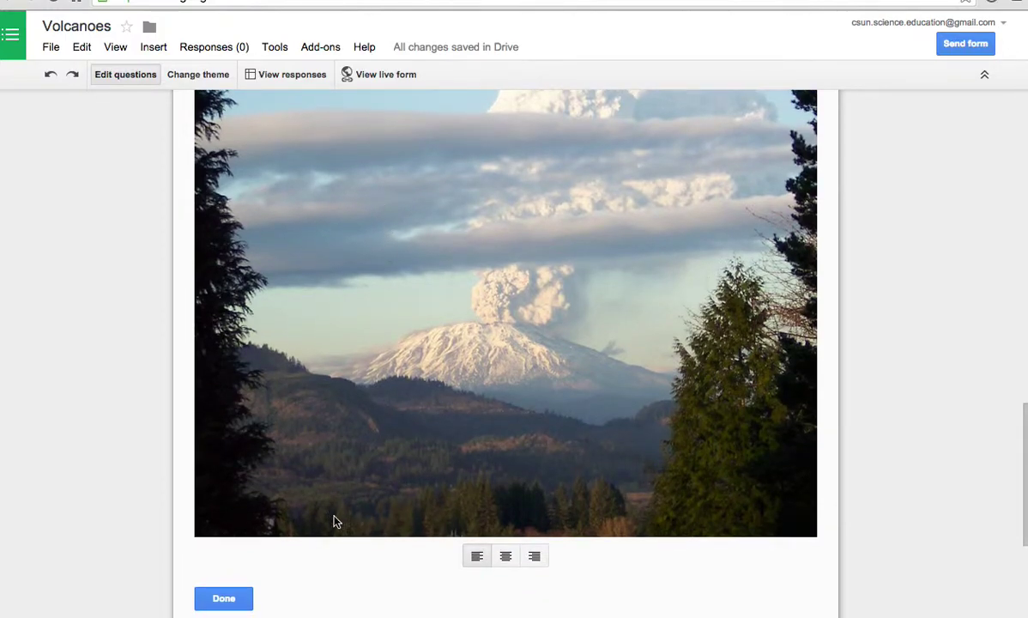
click(225, 599)
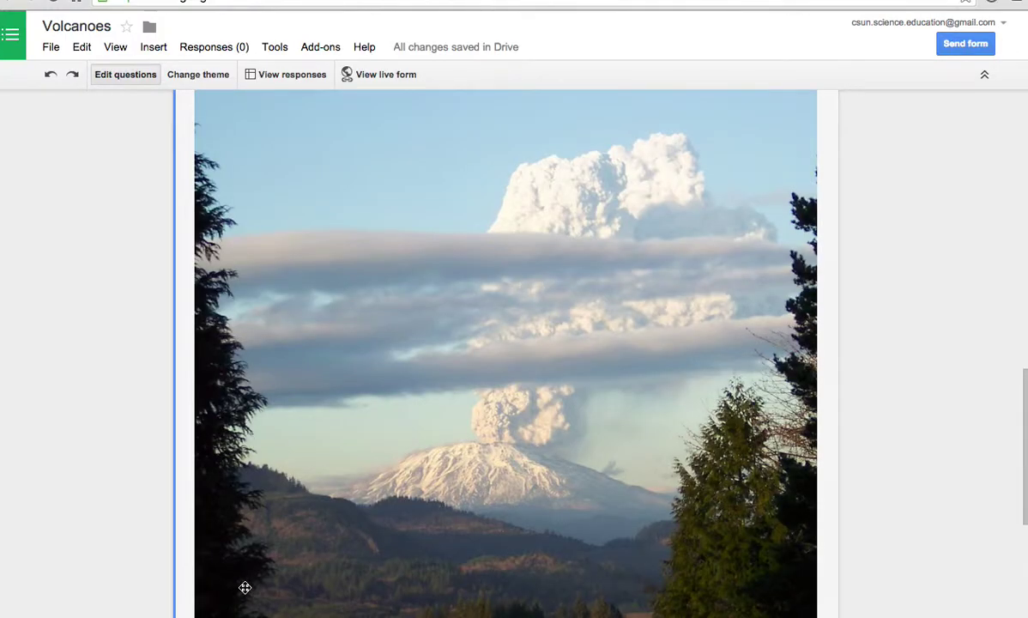
scroll(385, 538, down, 3)
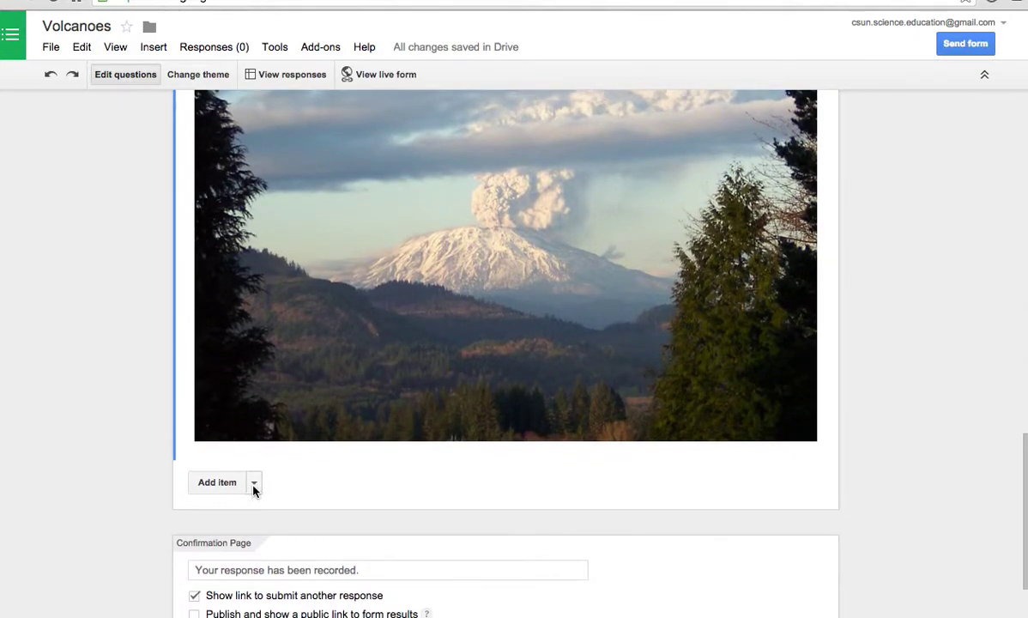
- Add a multiple-choice question 'Mt. St. Helens' with help text 'Which type of volcano is this?'
click(253, 486)
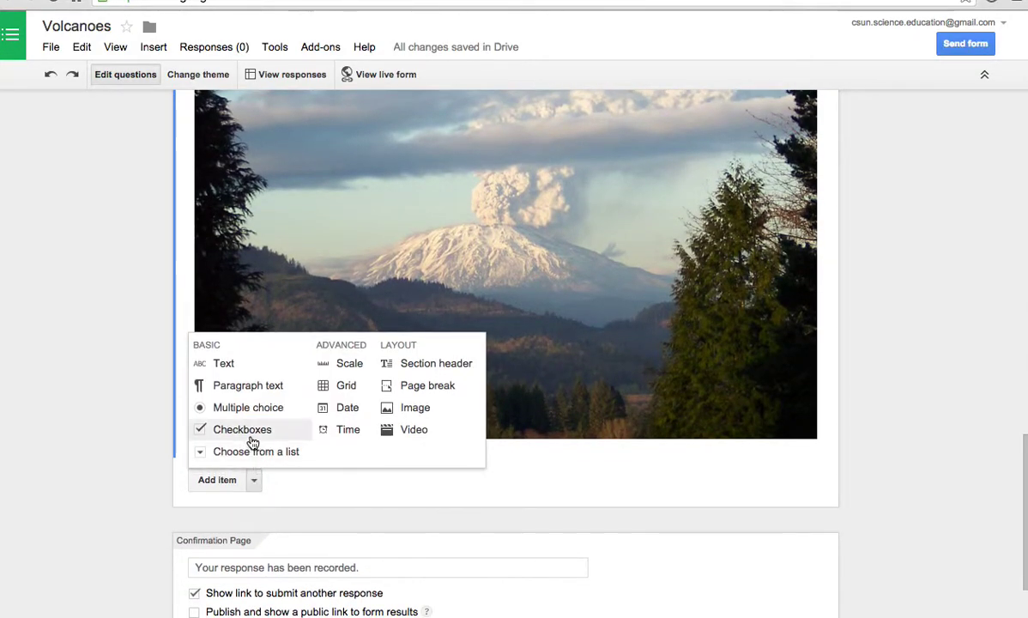
click(223, 410)
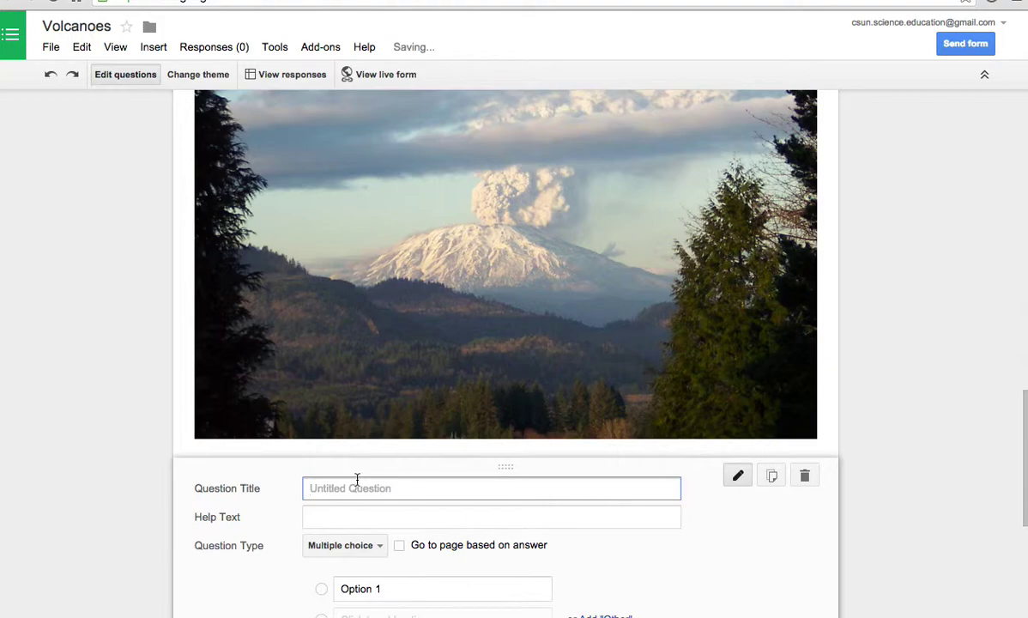
text(Mt. St. Helens)
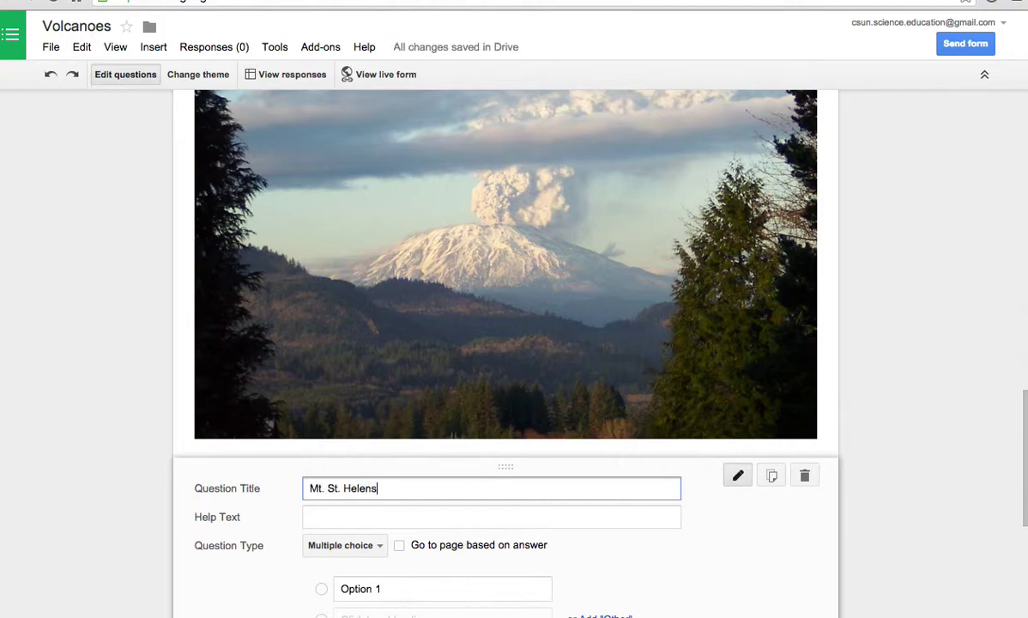
click(374, 518)
text(W)
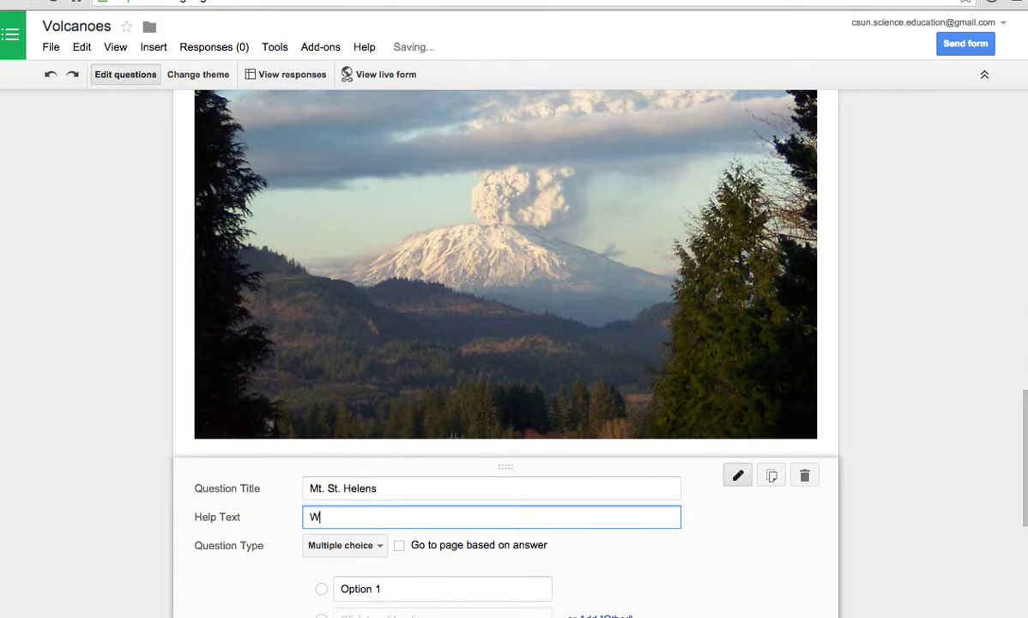
text(hich type of volcano is this)
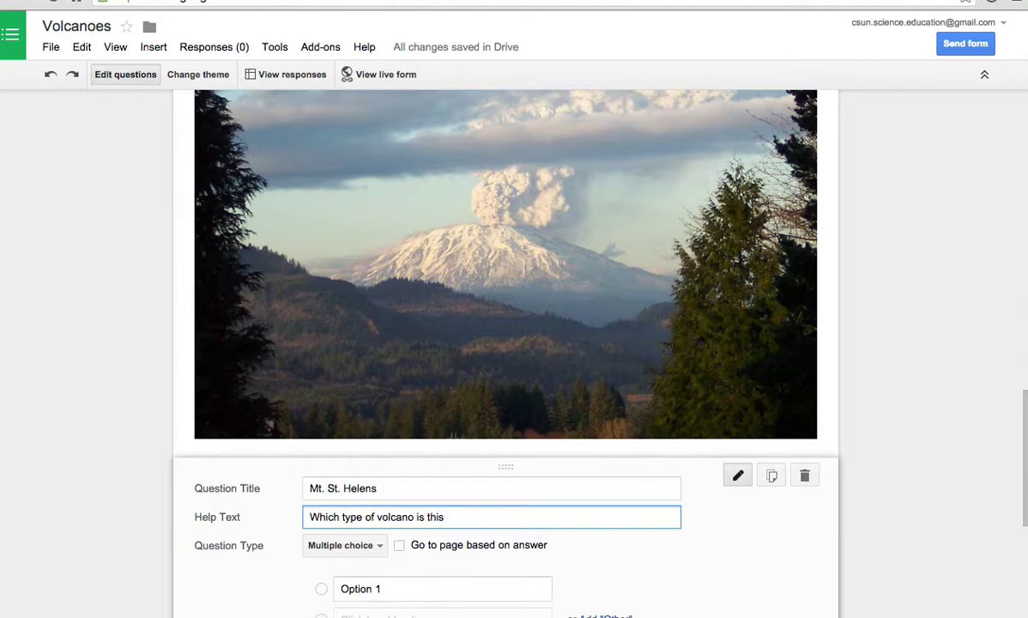
text(?)
- Give the question the choices Cinder Cone, Shiled and Stratovolcano, then finish it
scroll(378, 506, down, 2)
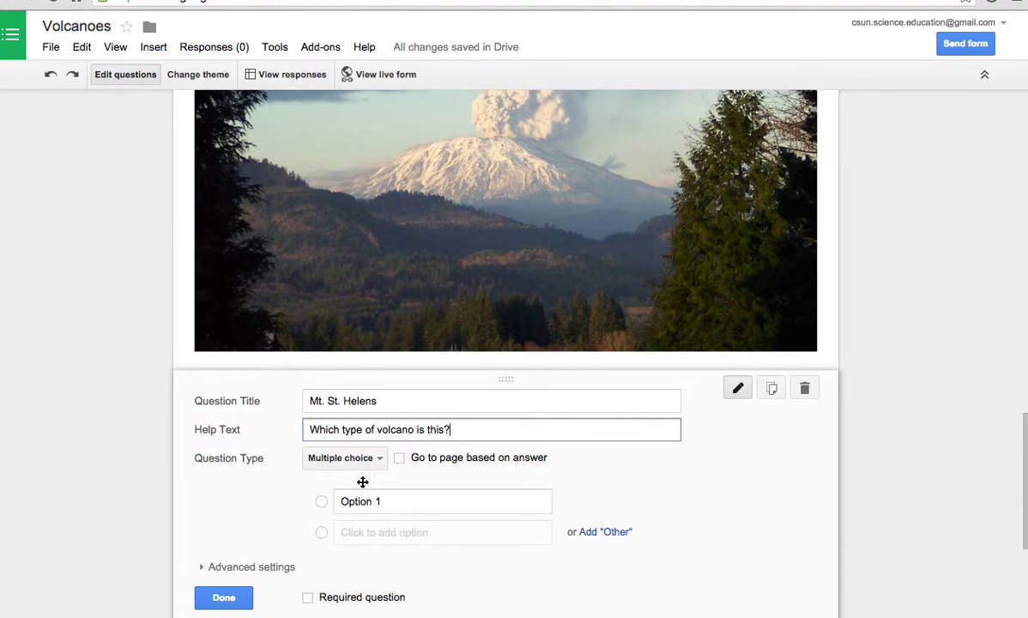
click(384, 497)
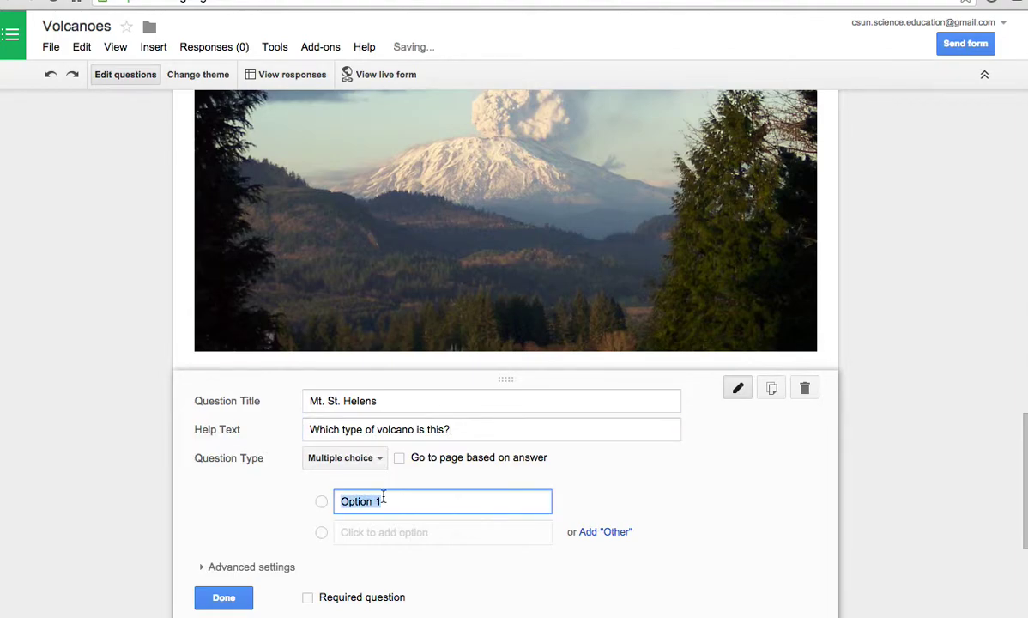
text(Cinder Cone)
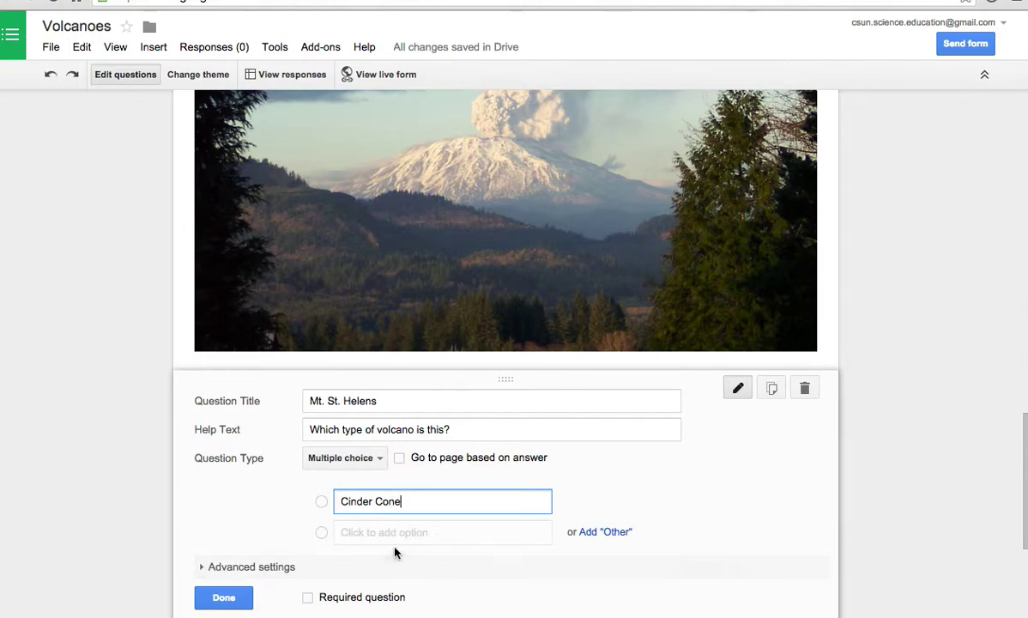
click(383, 533)
text(Shiled)
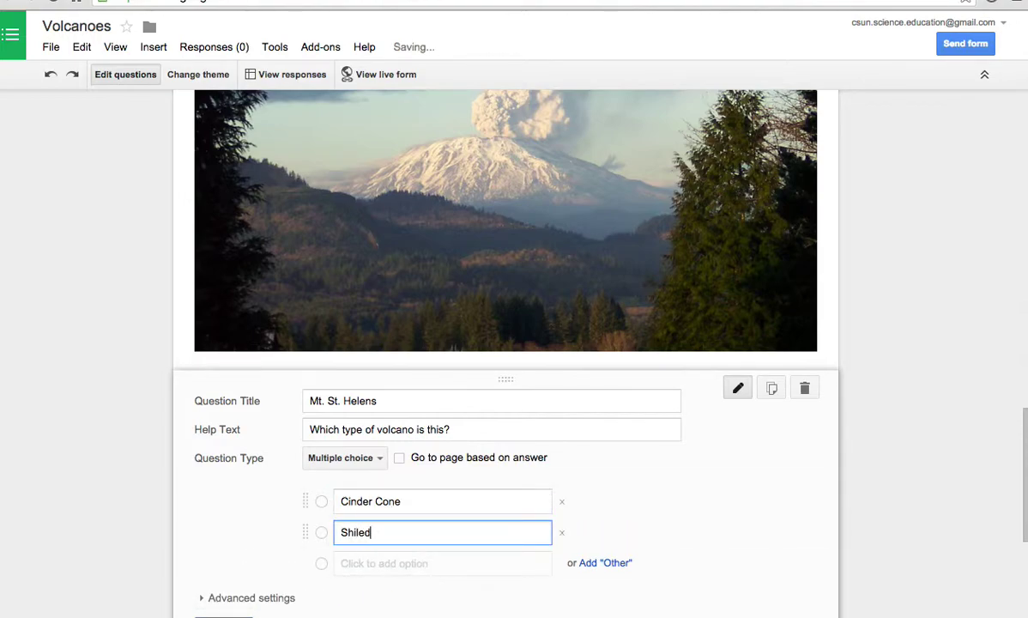
click(409, 563)
text(St)
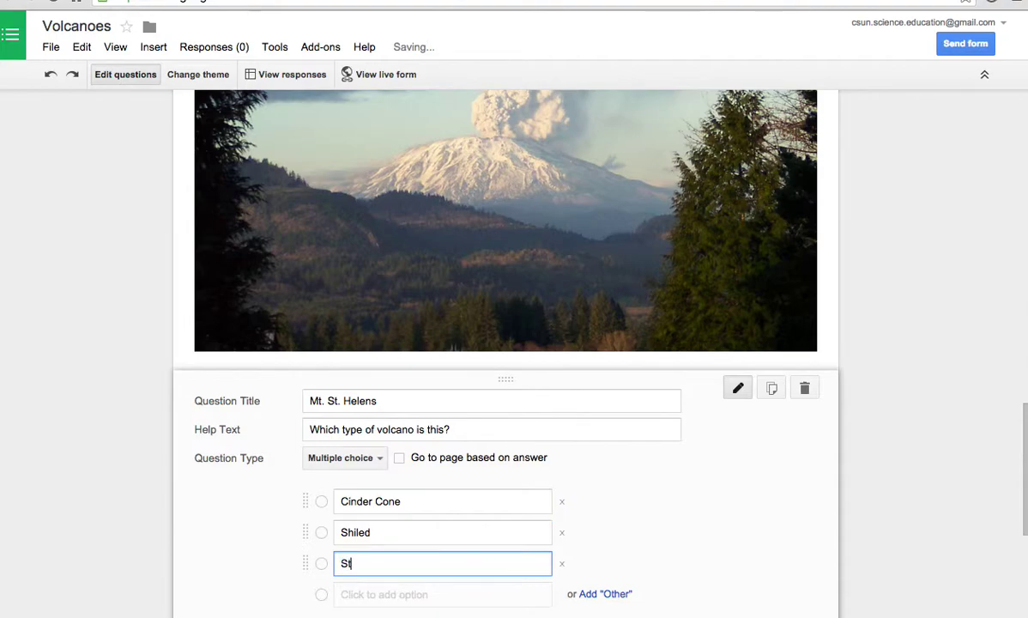
text(ratoc)
text(volcano)
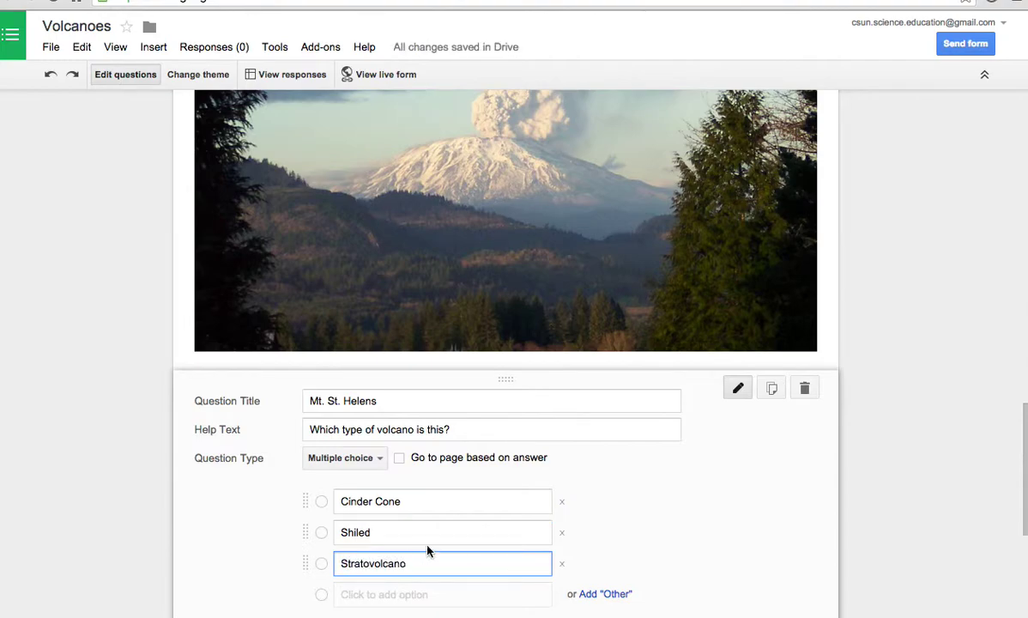
scroll(772, 425, down, 3)
click(232, 418)
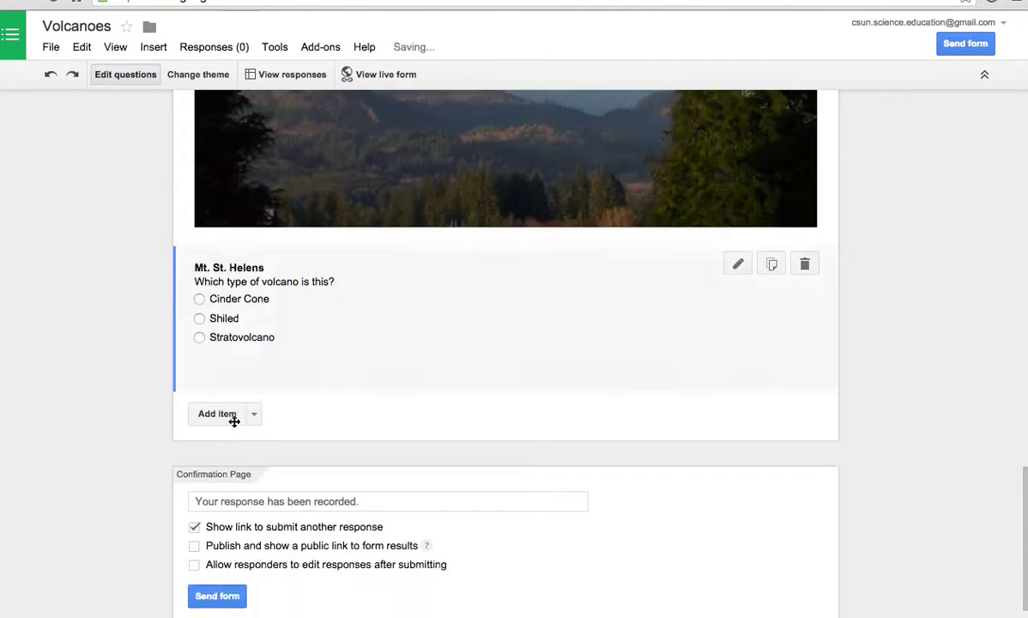
- Scroll back to the Mt. St. Helens question and open the Add item type list
scroll(651, 374, up, 5)
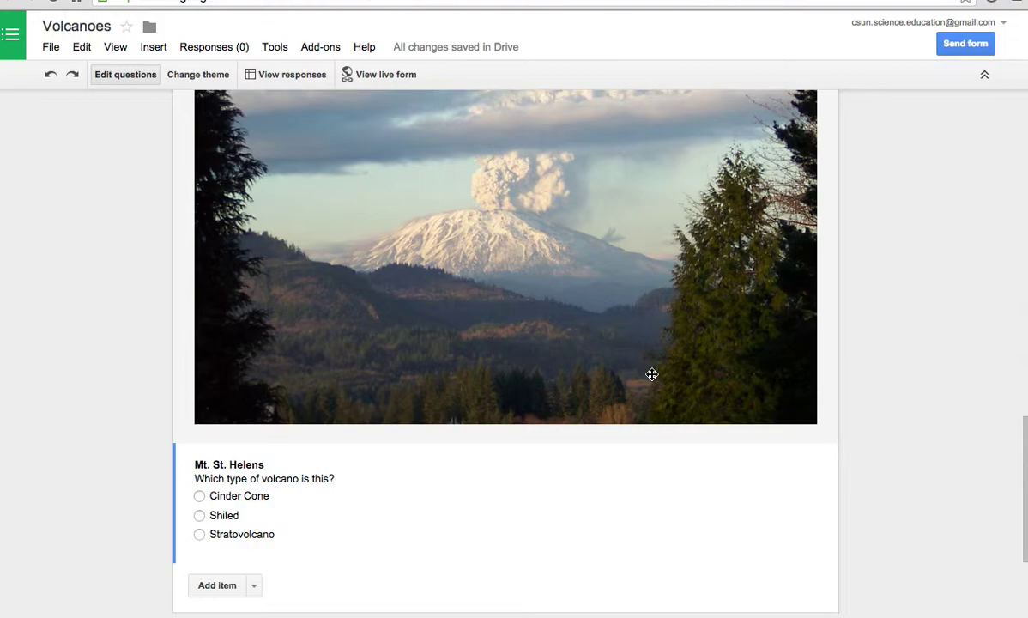
click(253, 585)
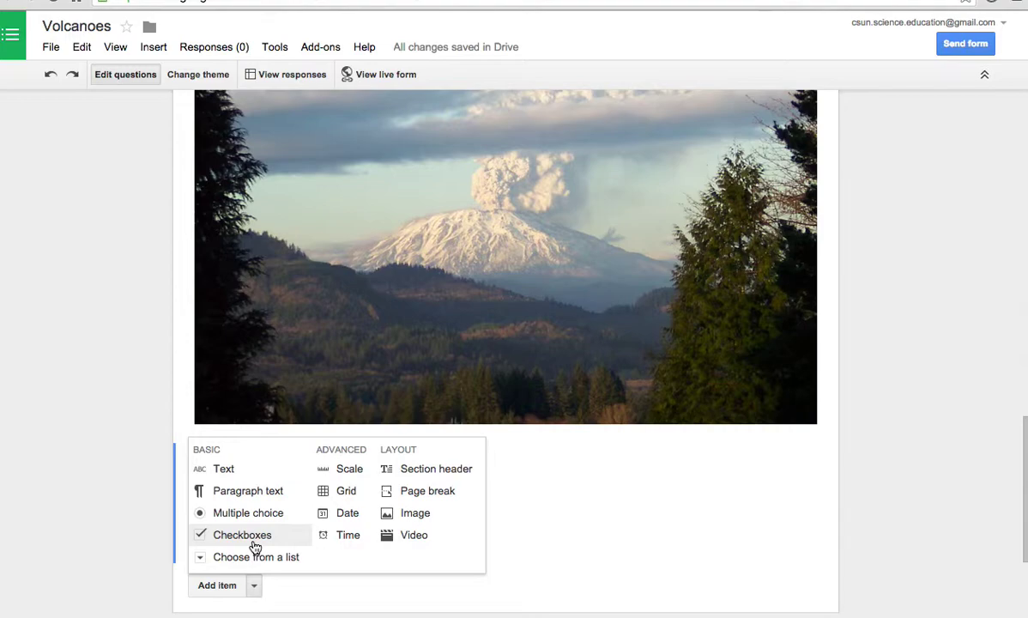
- Add checkbox question 'Stratovolcanoes', help text 'Which of the following are stratovolcanoes', listing ten volcanoes
click(242, 534)
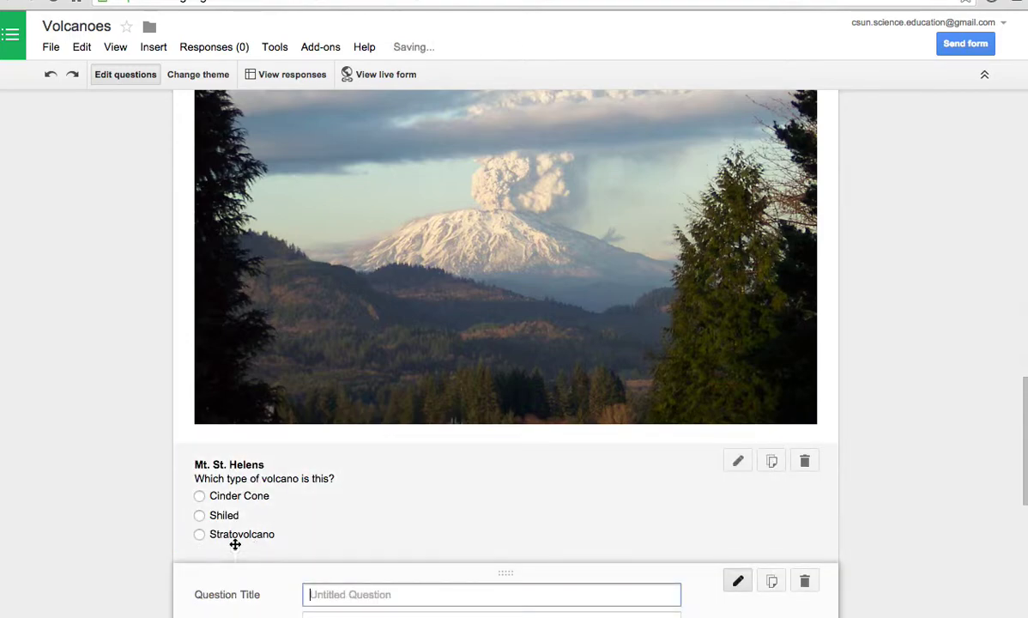
scroll(459, 547, down, 2)
scroll(457, 544, down, 2)
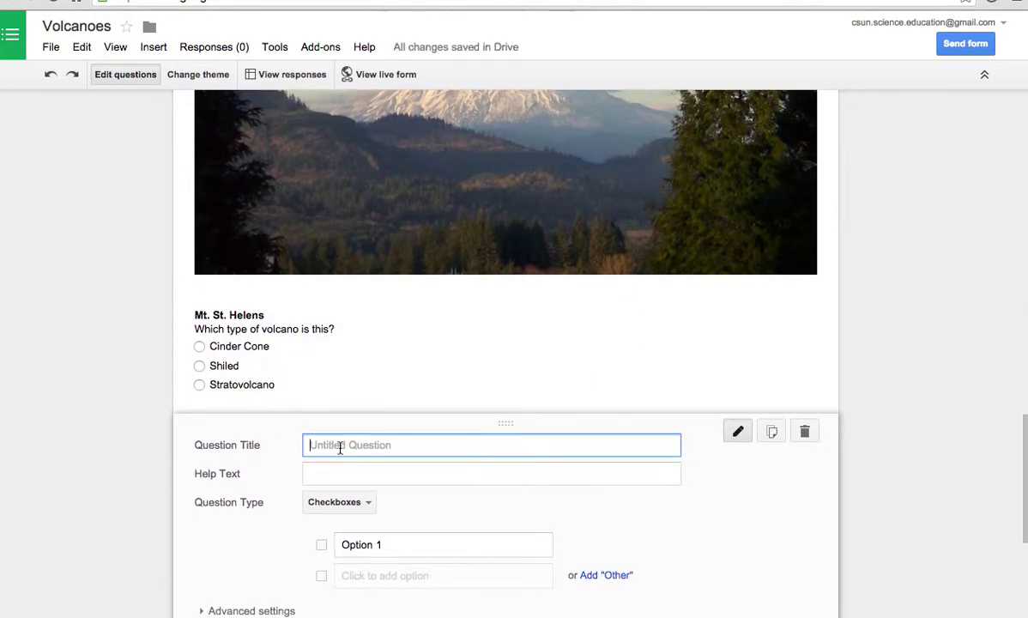
text(W)
key(BackSpace)
text(Strato)
text(volcanoes)
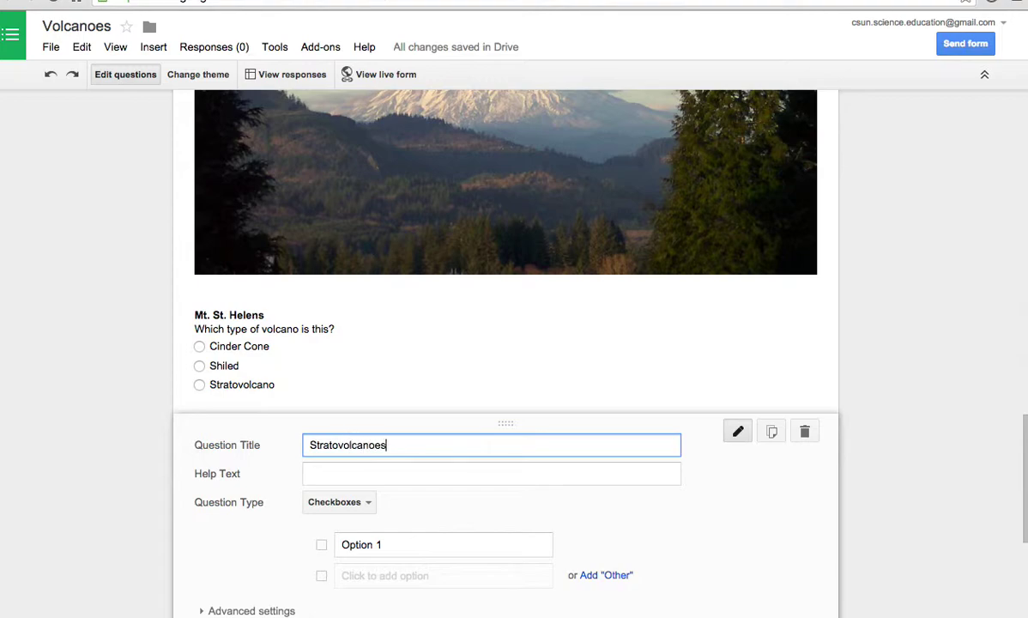
key(Tab)
text(Which of the )
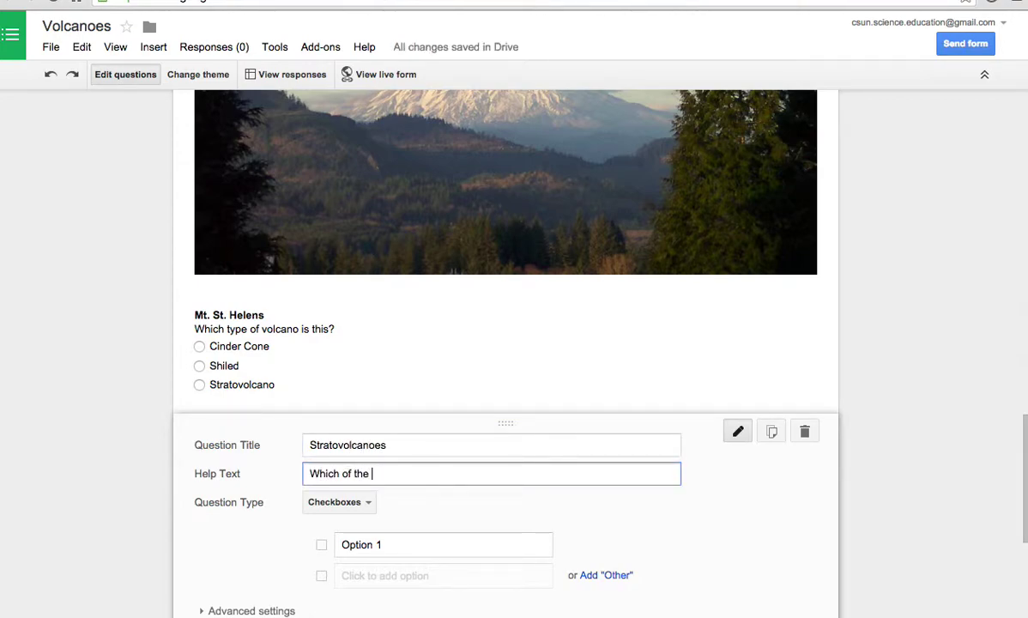
text(following are stratovolcanoe)
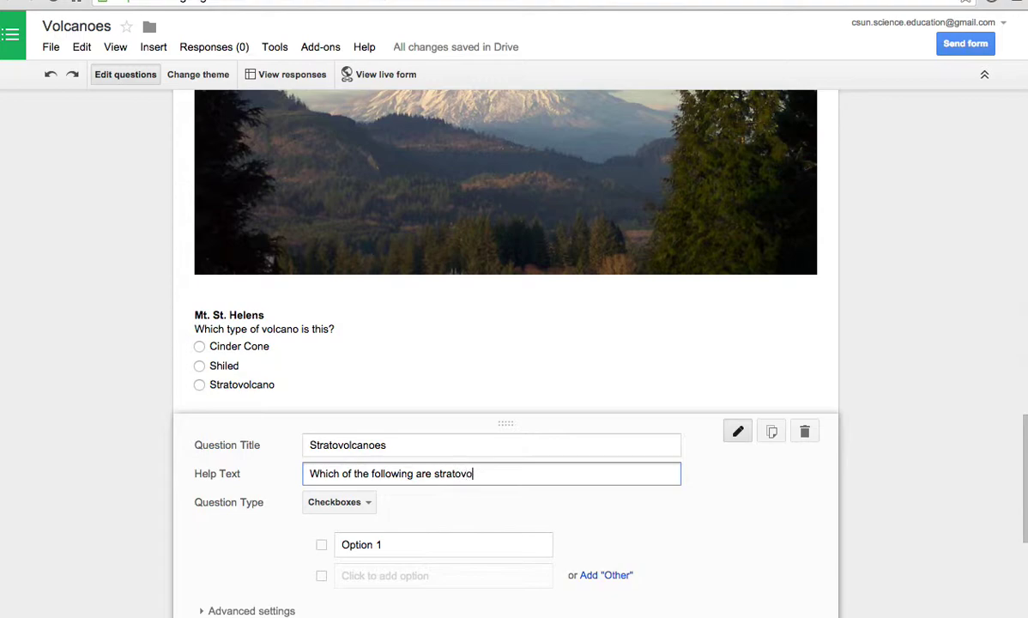
text(s)
click(366, 553)
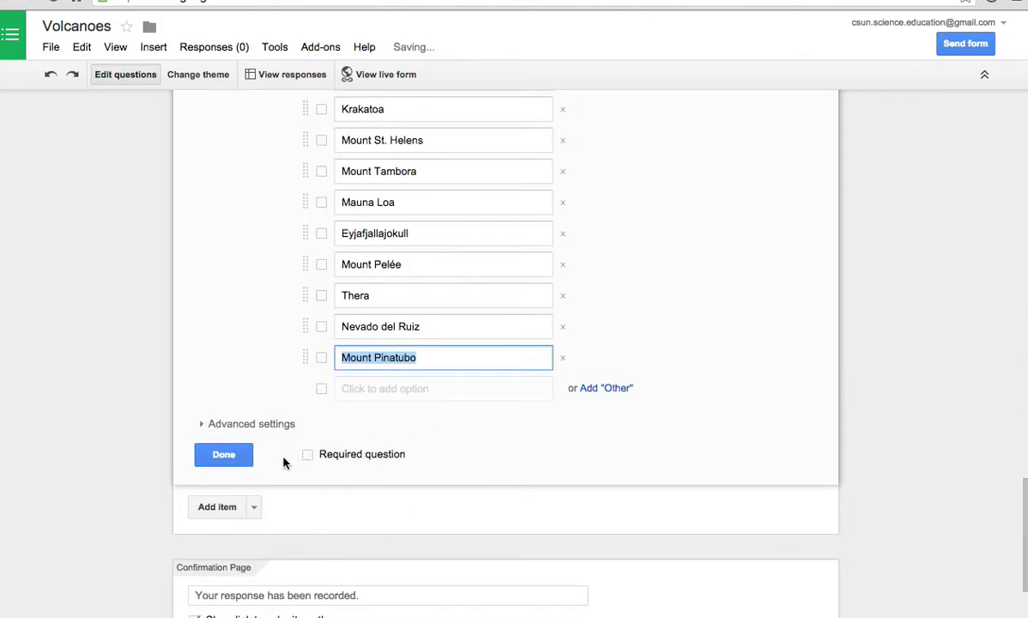
click(214, 455)
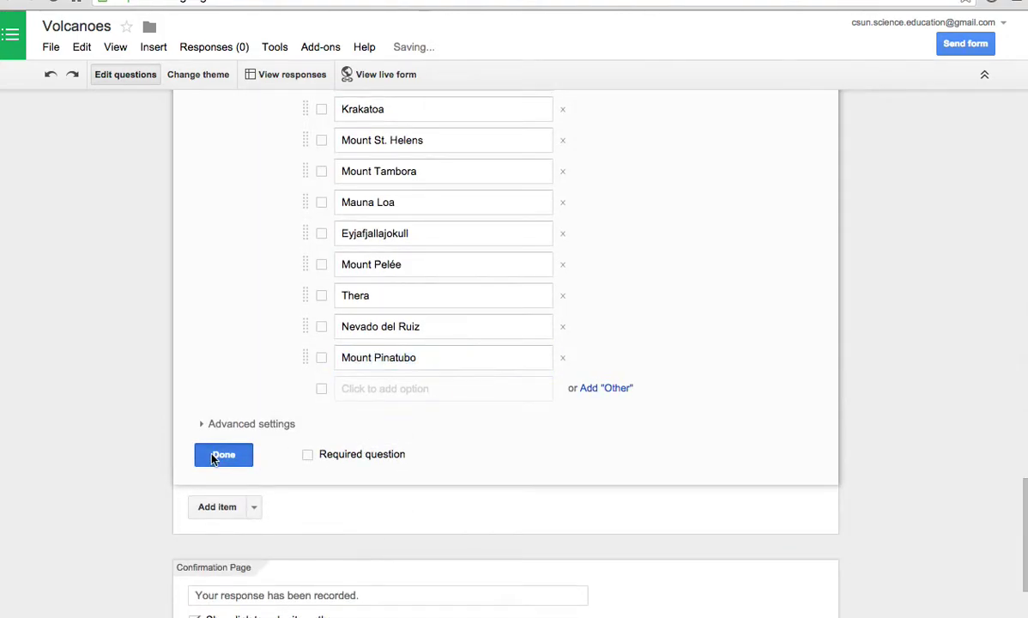
scroll(349, 412, up, 2)
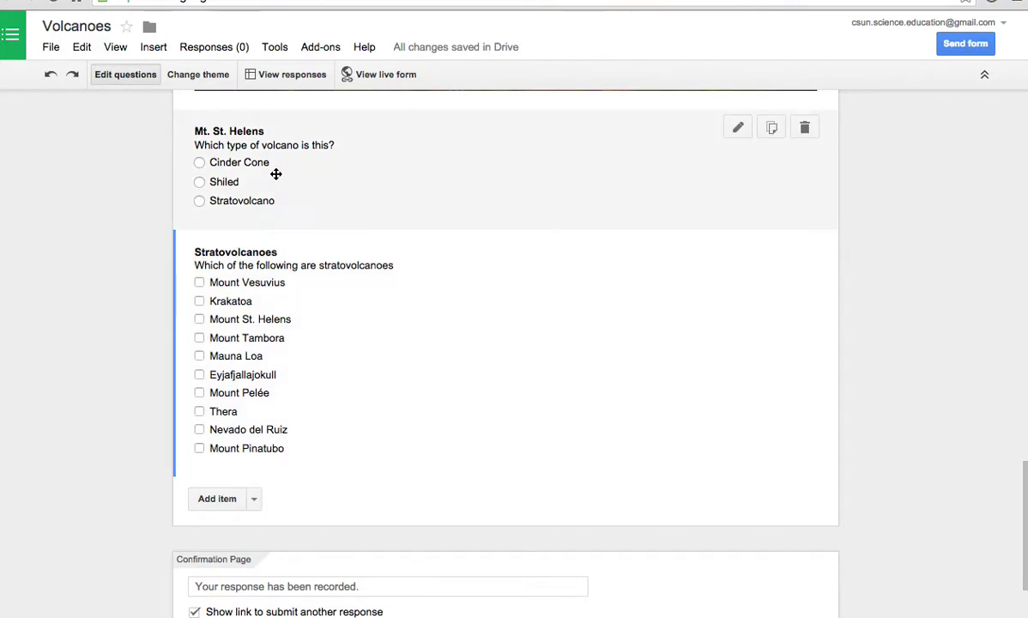
- Add a choose-from-a-list question 'Select a volcano' with the ten volcano names pasted as options
click(254, 498)
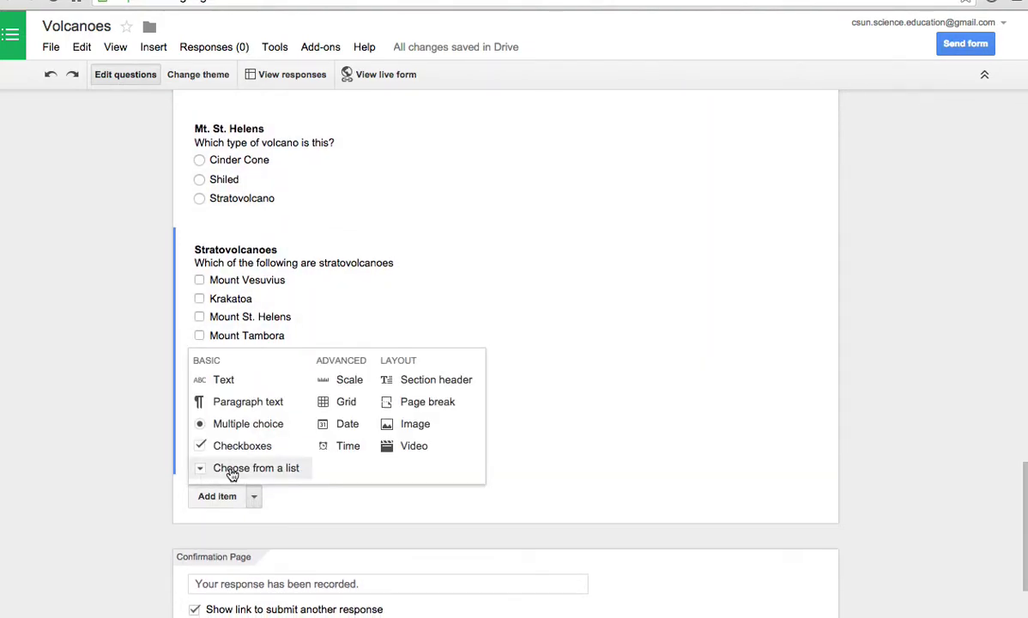
click(230, 470)
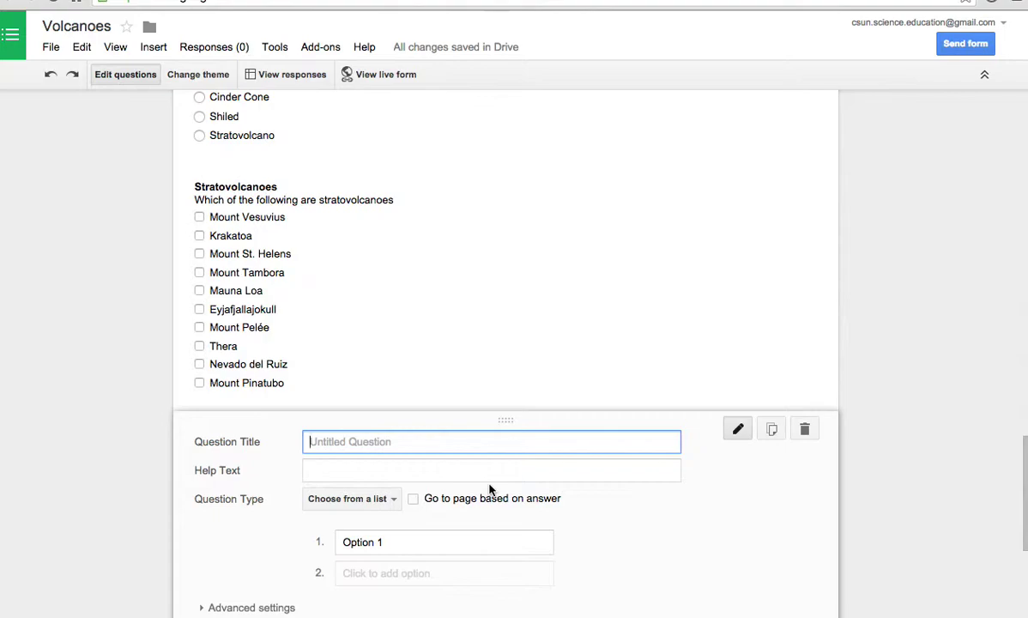
text(Select a volcano)
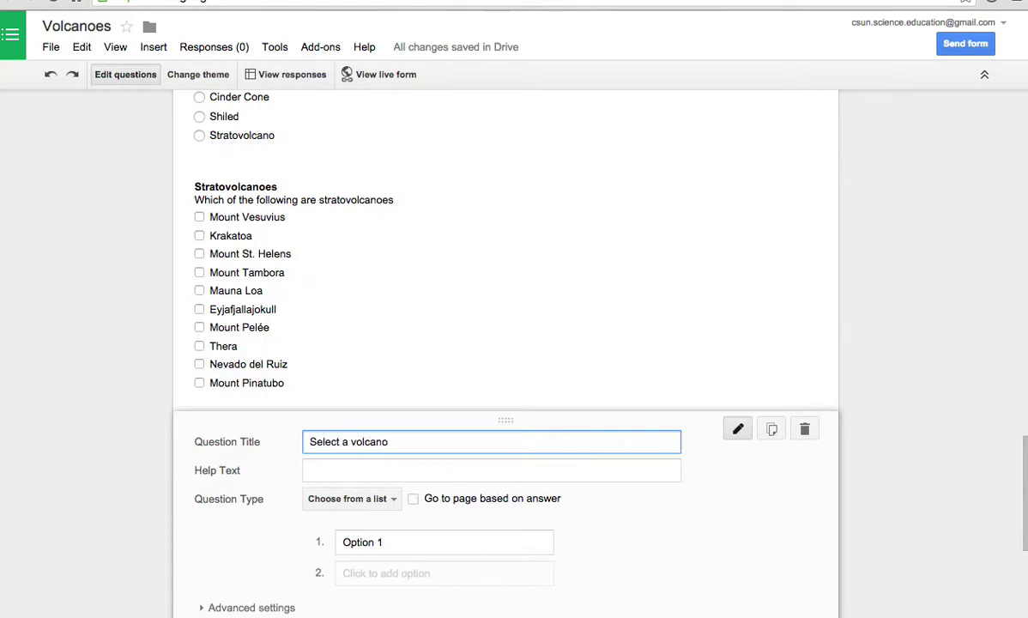
click(399, 543)
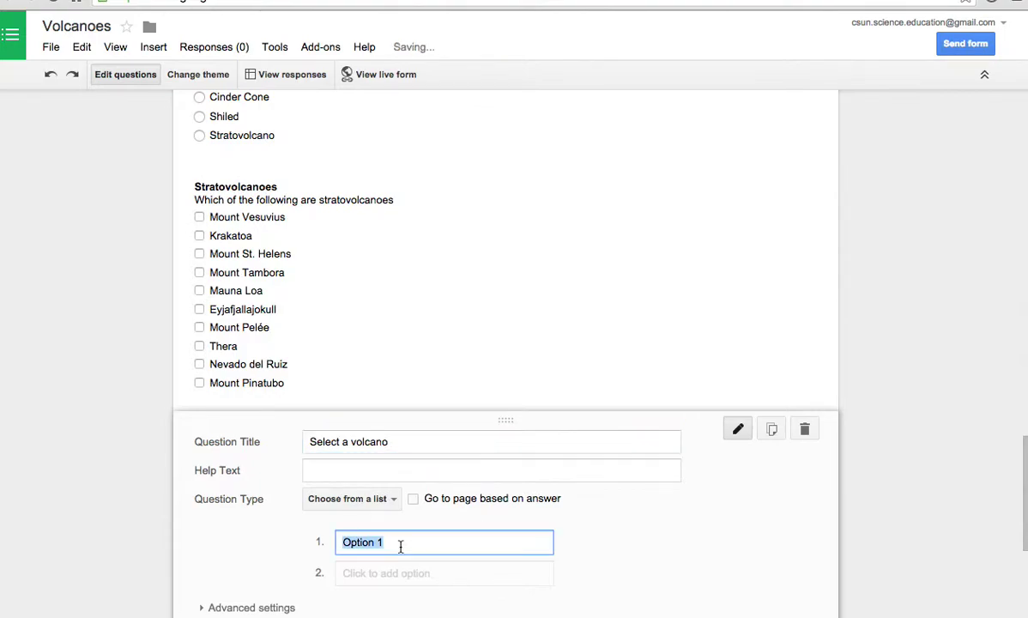
text(Mount Vesuvius Krakatoa Mount St. Helens Mount Tambora Mauna Loa Eyjafjallajokull Mount Pelée Thera Nevado del Ruiz Mount Pinatubo)
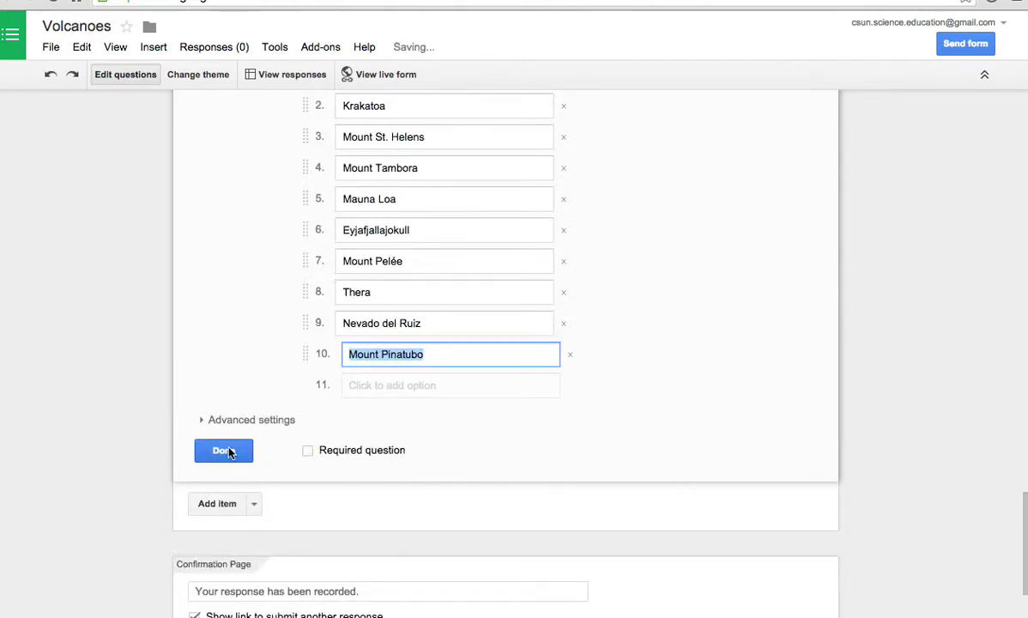
click(226, 450)
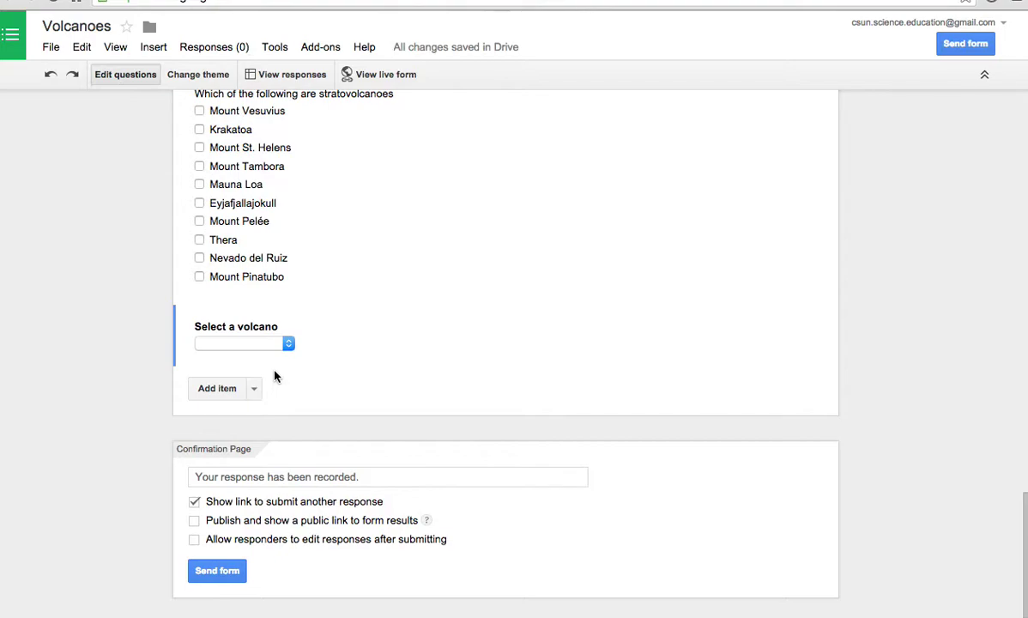
click(253, 387)
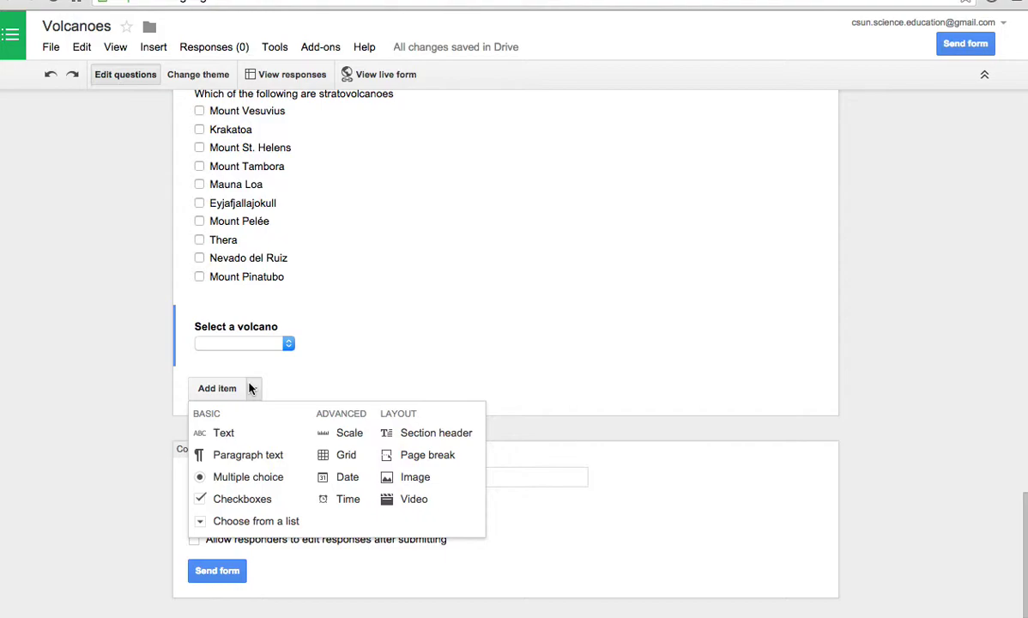
- Add scale question 'Magnitude' with help text 'On a scale from 1 to 10, which was the largest and the smallest?'
click(339, 433)
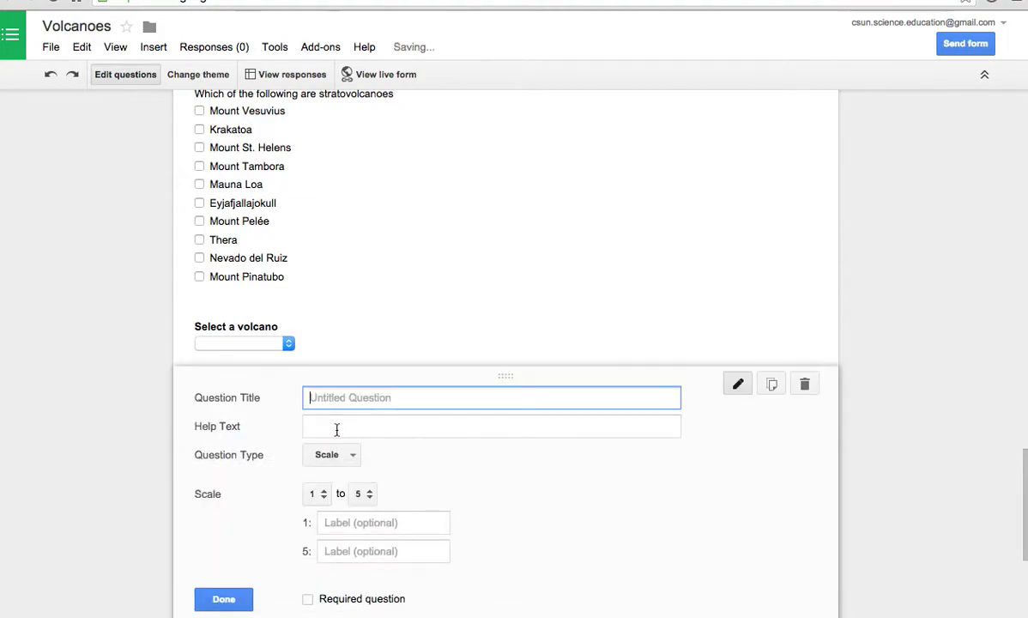
scroll(467, 454, down, 1)
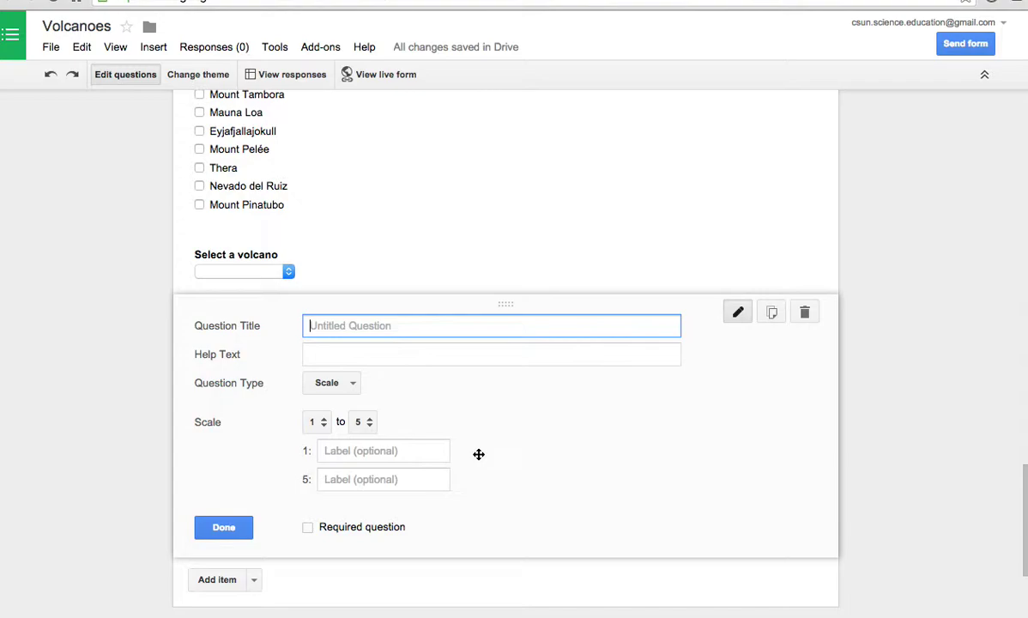
text(Magnitude)
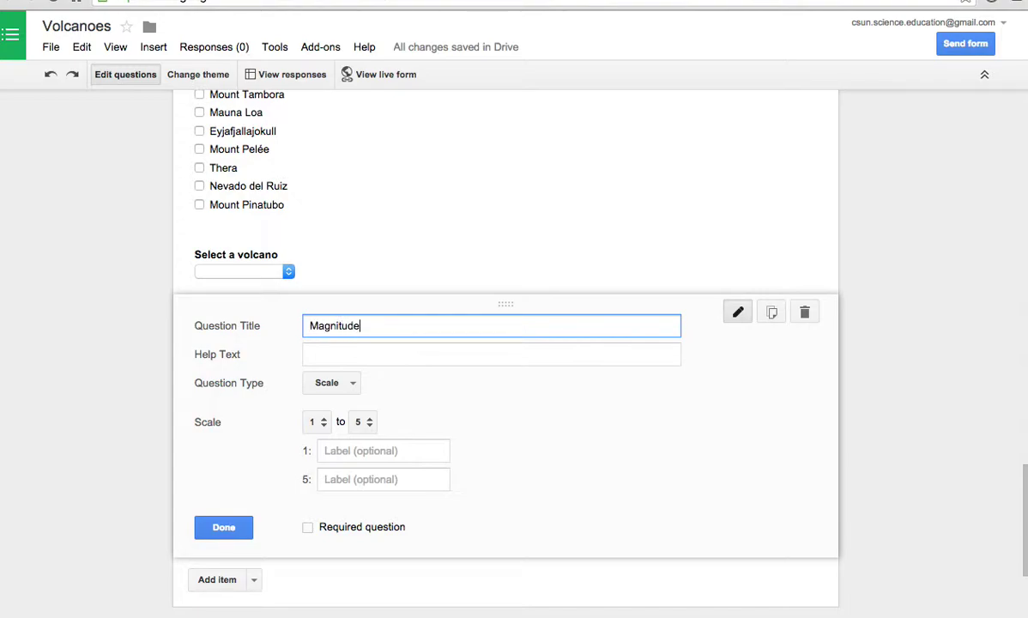
click(502, 362)
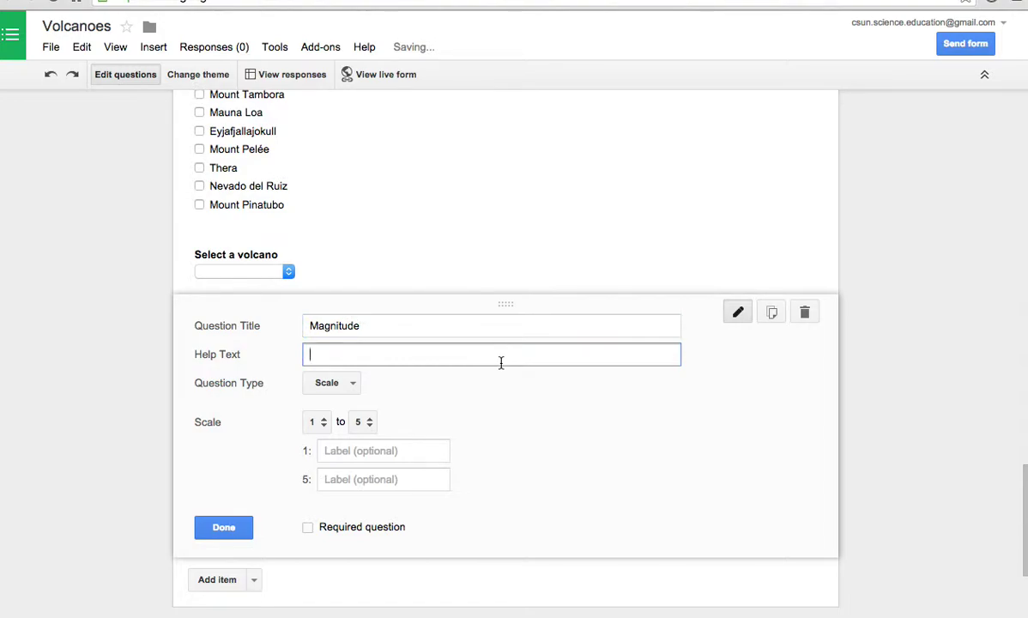
text(W)
key(BackSpace)
text(On a scele)
key(BackSpace)
key(BackSpace)
key(BackSpace)
key(BackSpace)
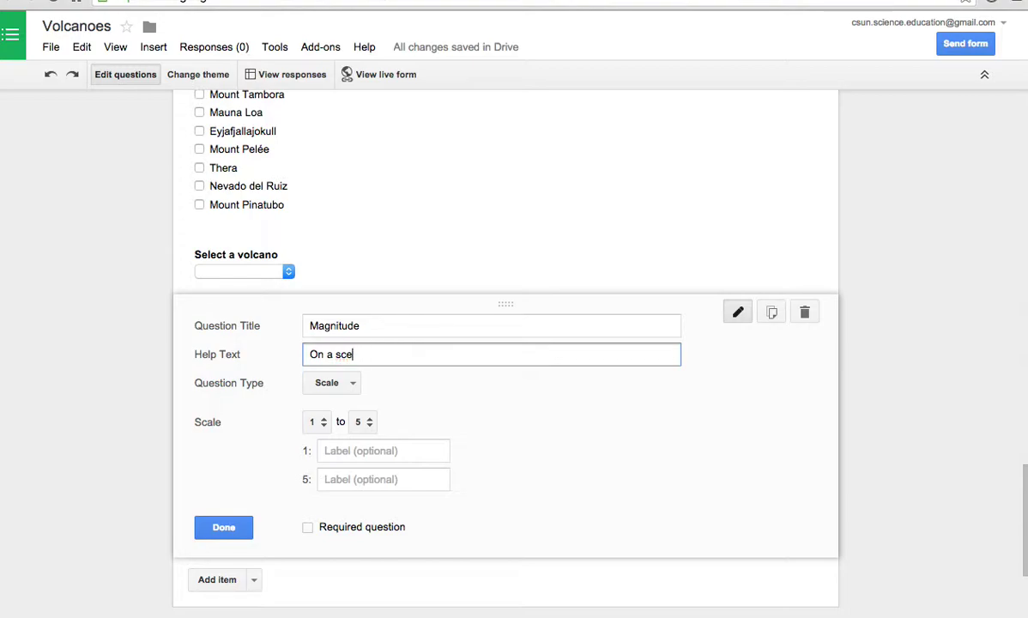
text(ae)
key(BackSpace)
text(le from 1 to 10, which)
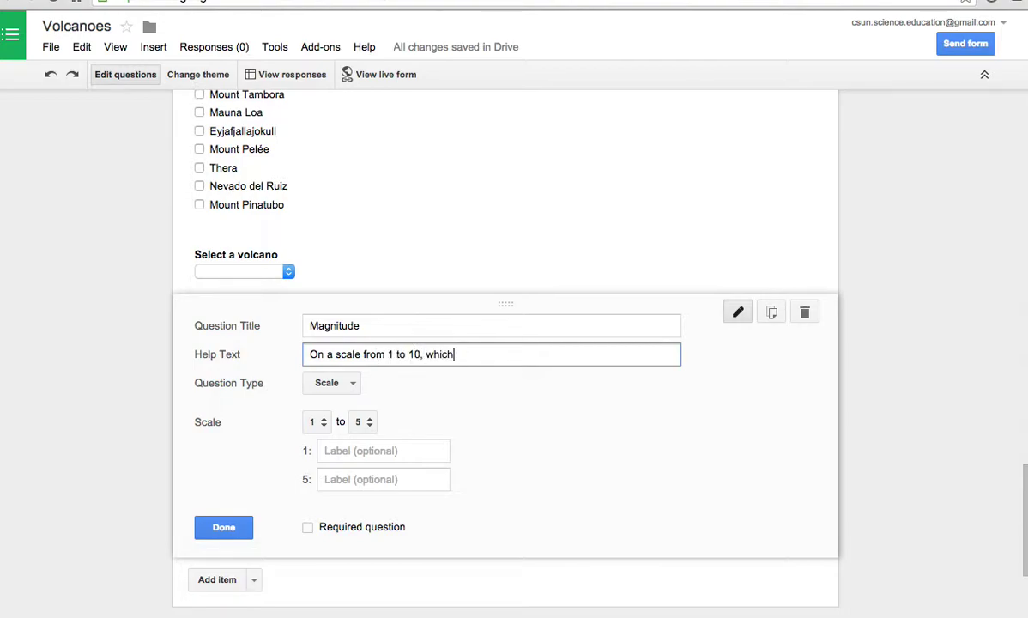
text( was the largest and )
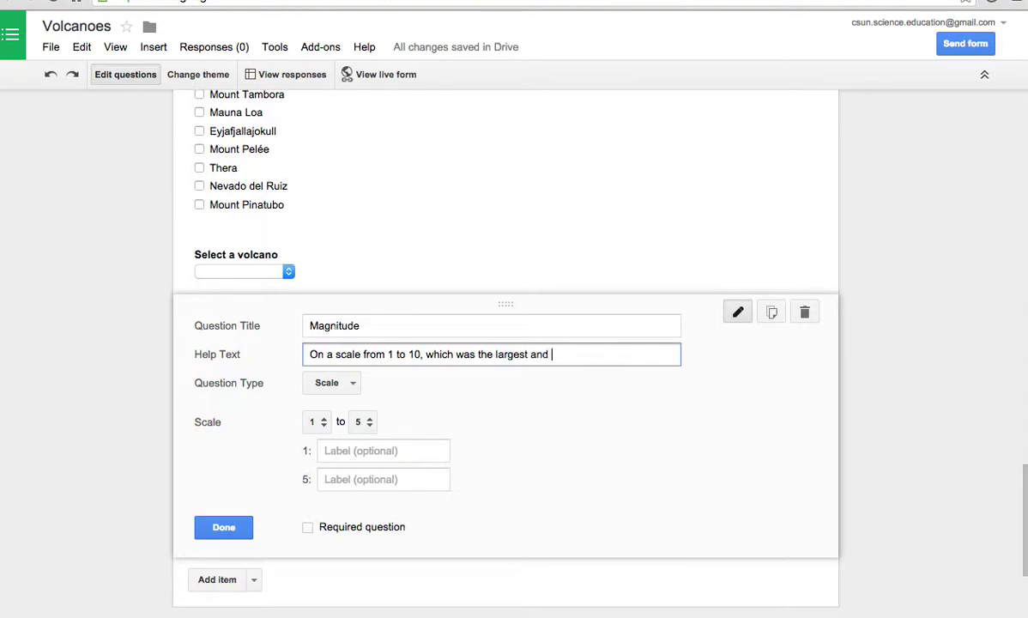
text(the smalledthe smallest?)
- Paste the volcano names into the value-1 label, then undo the paste
click(412, 457)
key(ctrl+v)
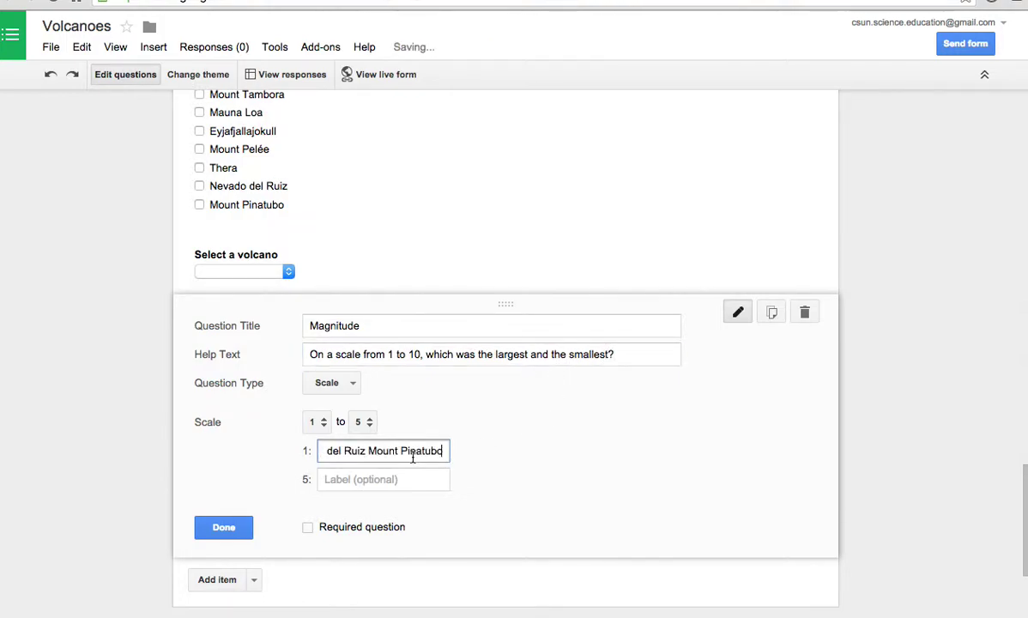
key(ctrl+z)
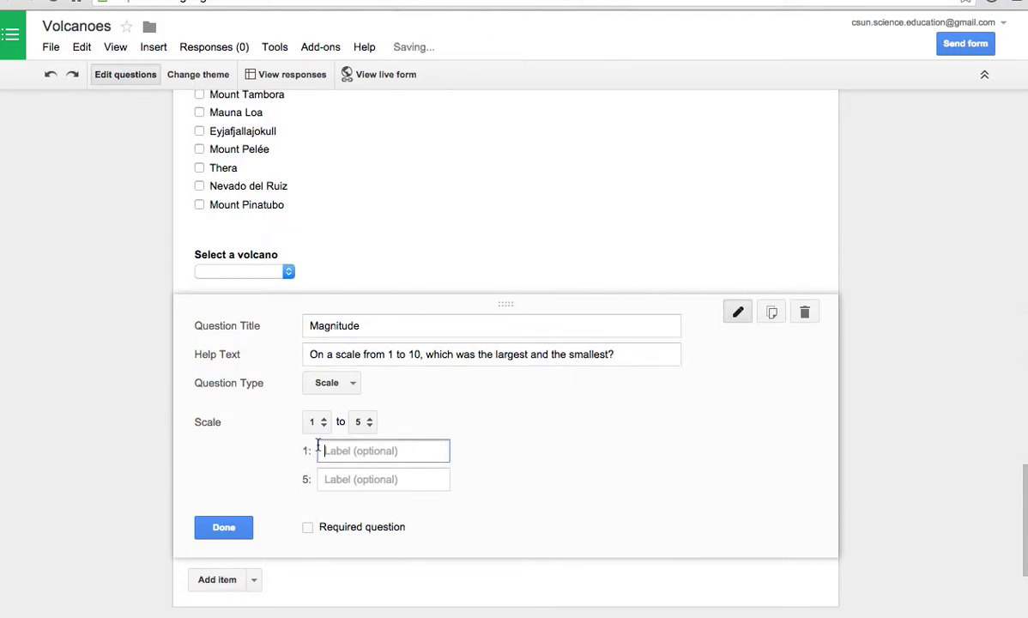
- Set the Magnitude scale to 1–10 with volcano names as its 1 label, then delete the question
click(373, 424)
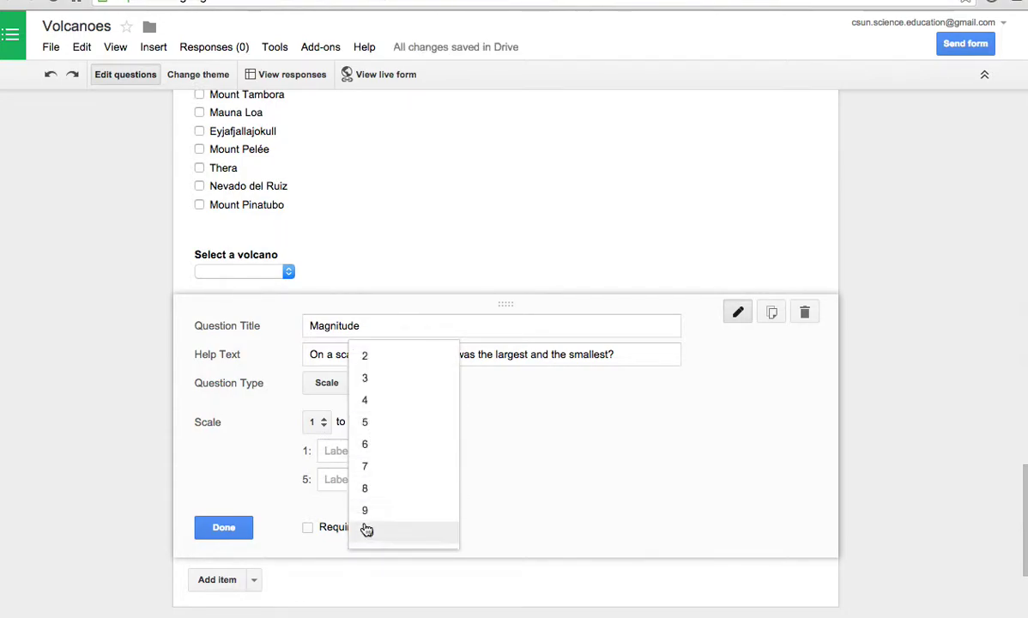
click(367, 527)
click(337, 450)
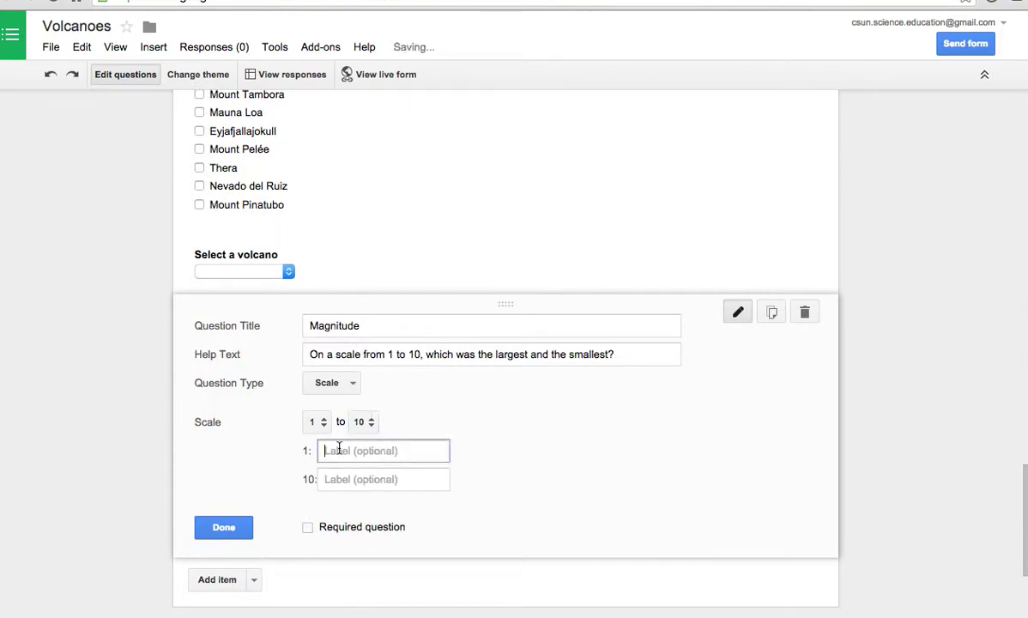
key(ctrl+v)
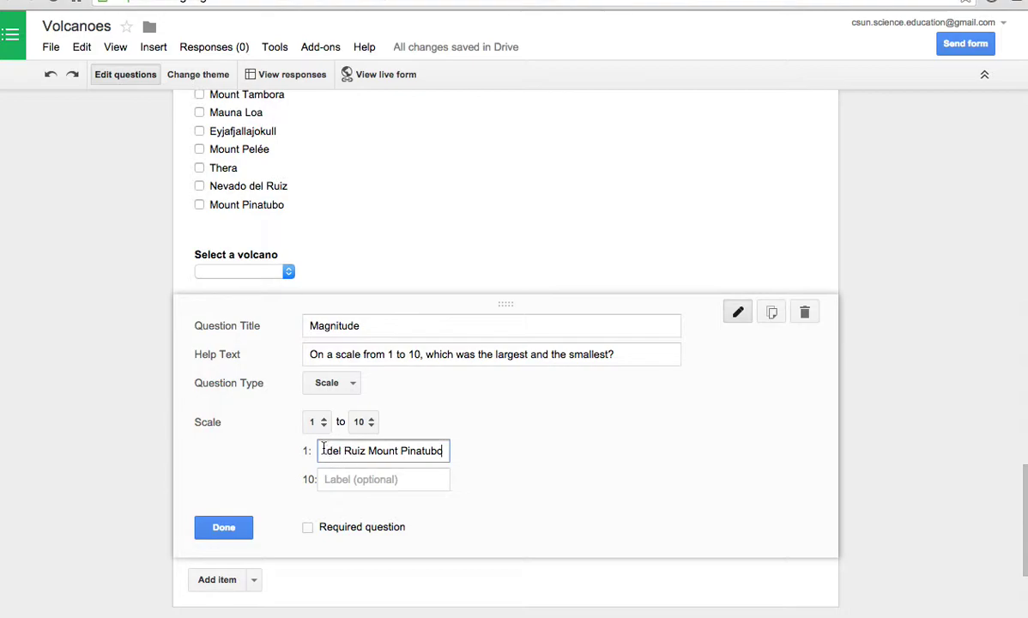
drag(327, 451, 438, 451)
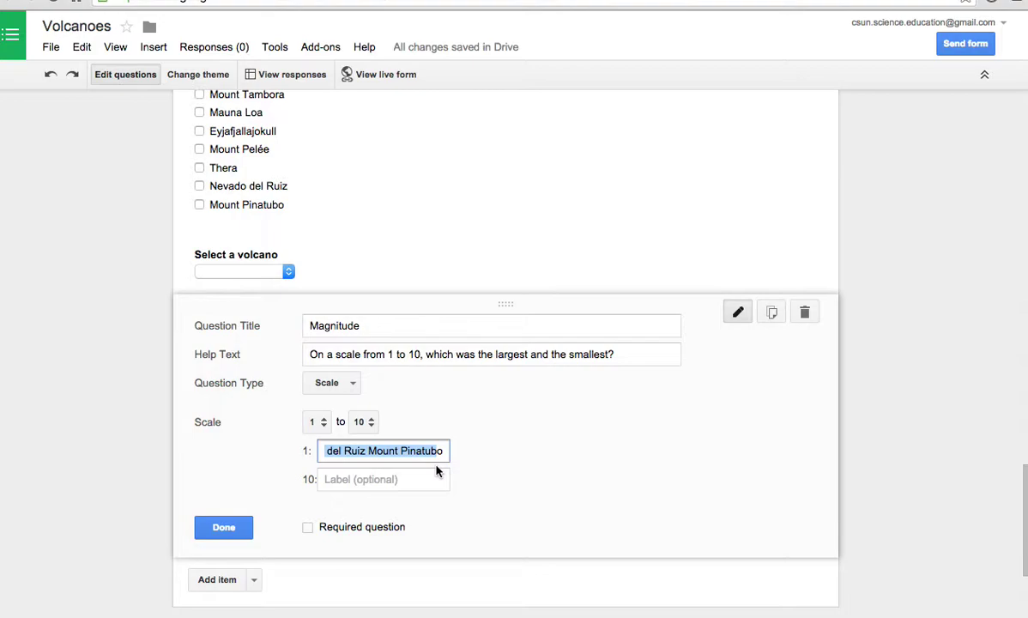
click(224, 524)
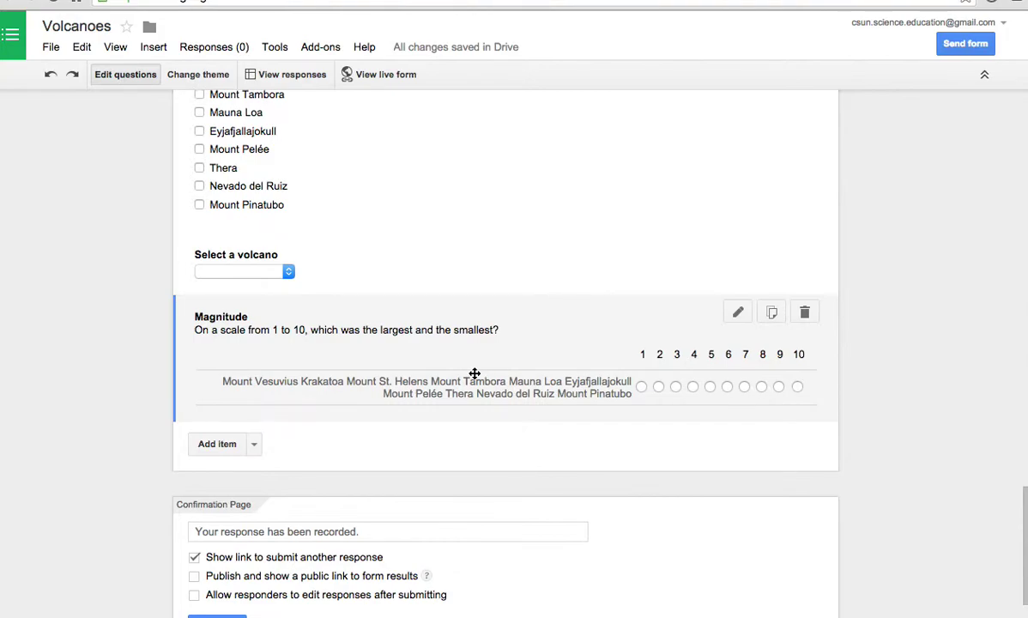
click(805, 313)
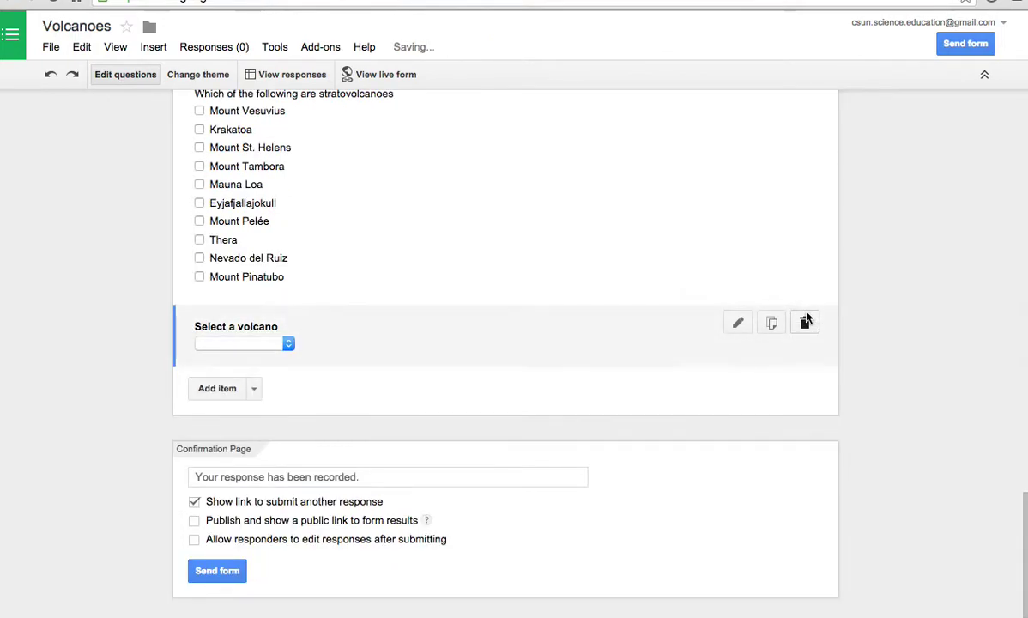
- Add 1–5 scale question 'Knowledge', help text 'How much do you know about volcanoes', labelled nothing to a lot
click(254, 387)
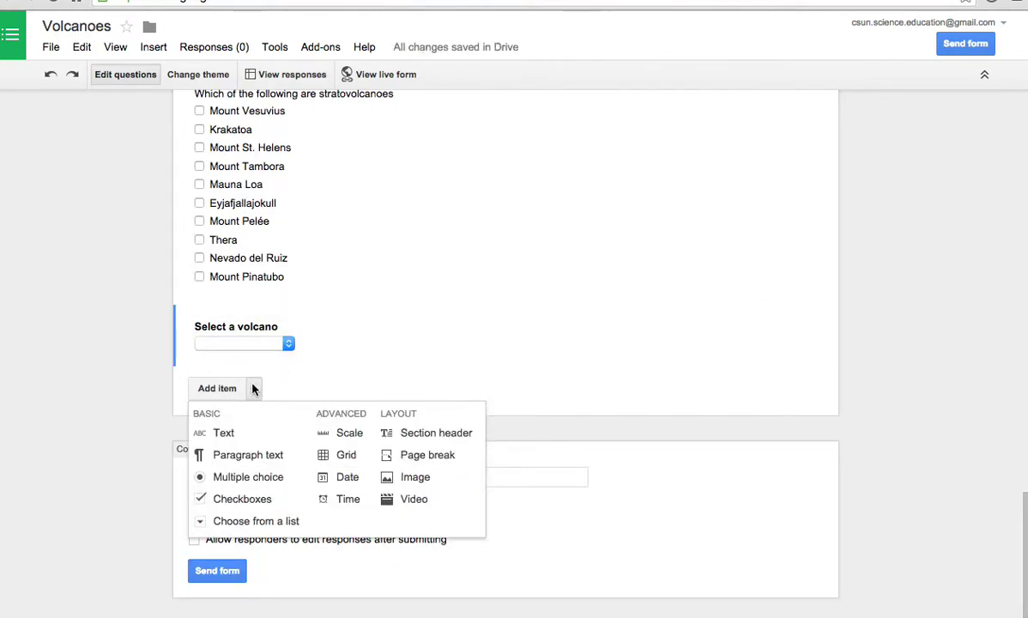
click(330, 441)
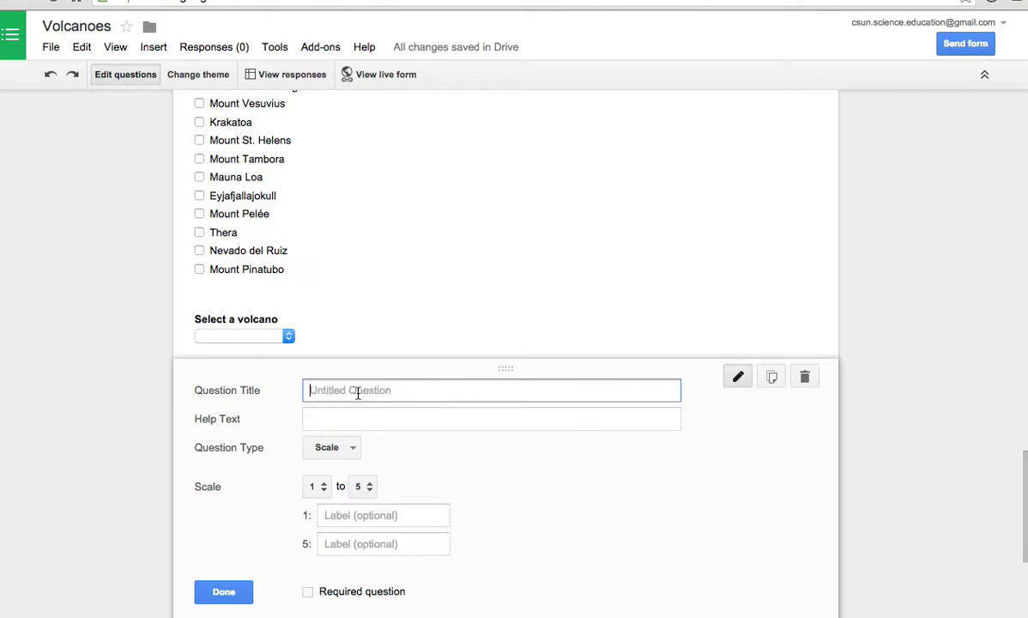
text(Kn)
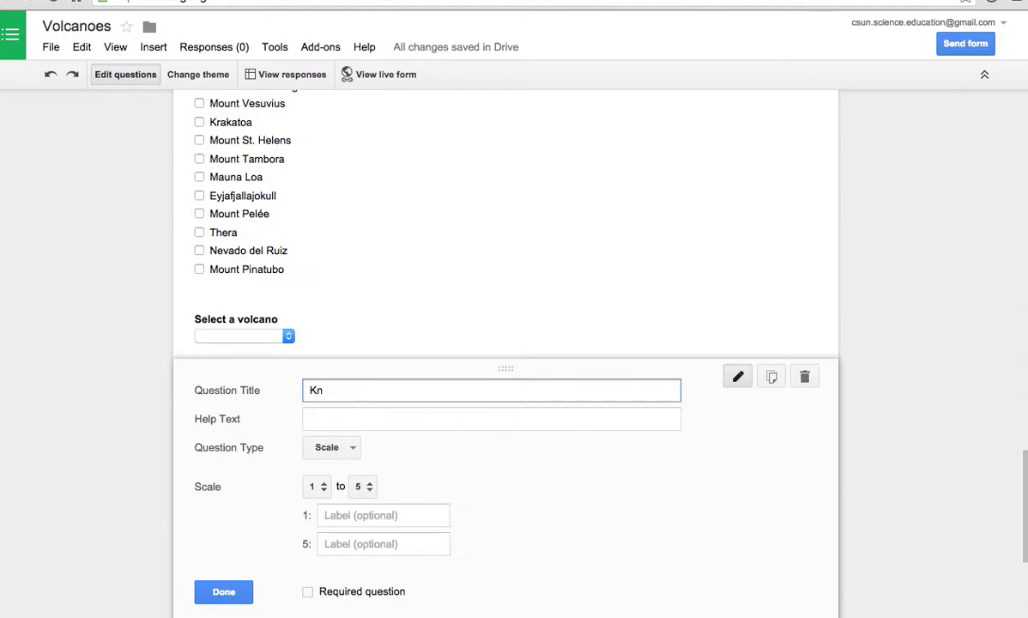
text(owledge)
key(Tab)
text(How much )
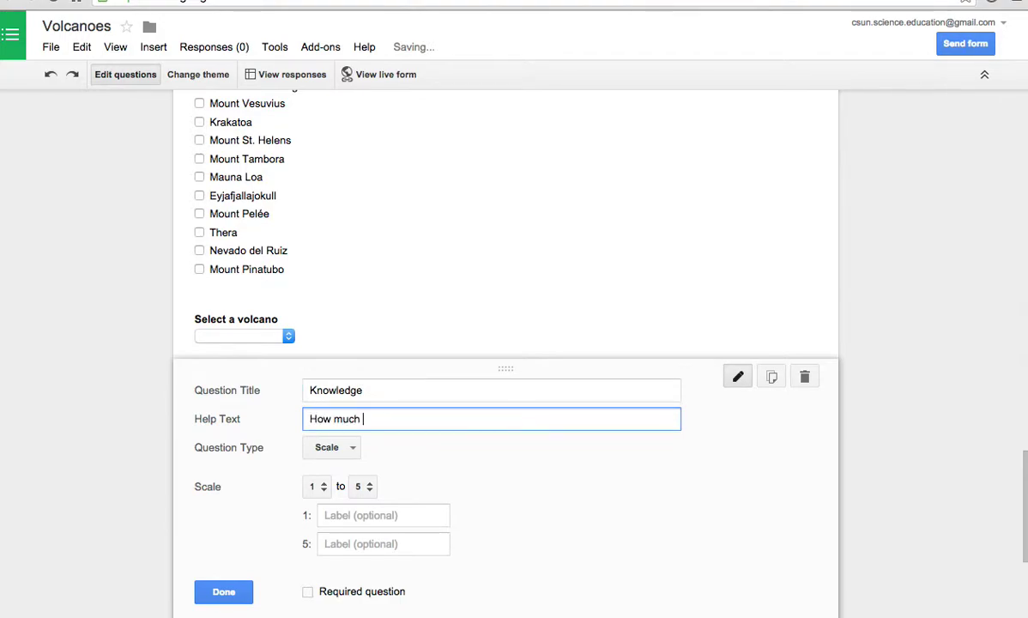
text(do you know a)
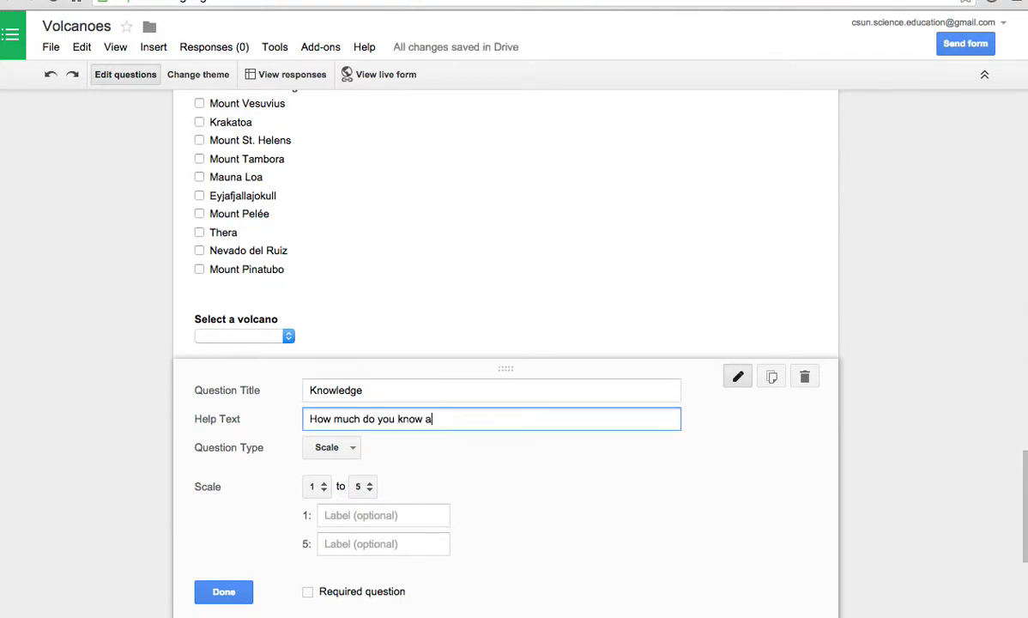
text(bout volcanoes?)
click(346, 518)
text(nothing)
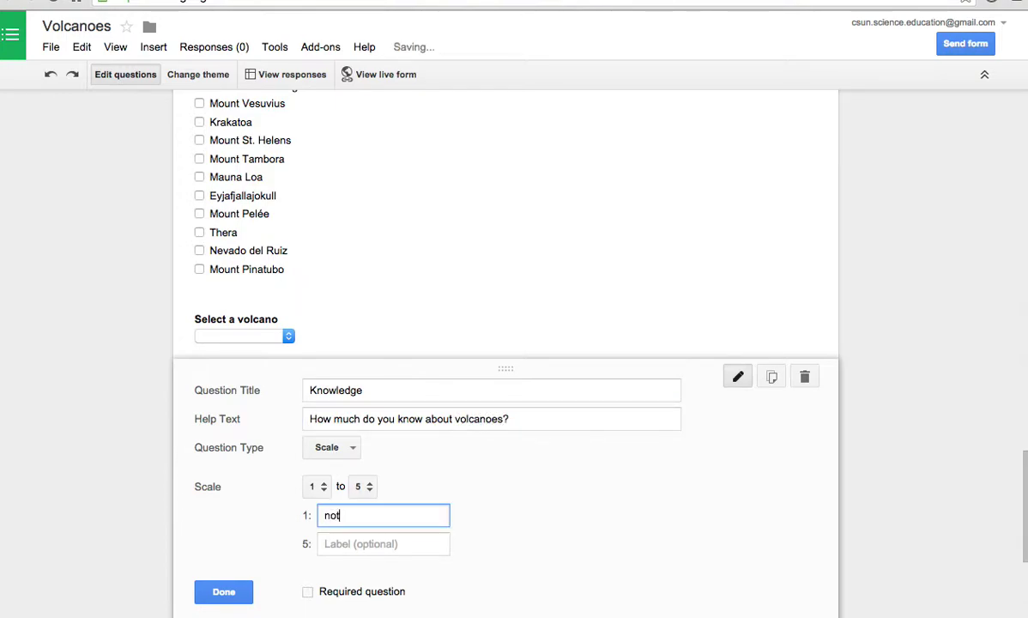
click(339, 536)
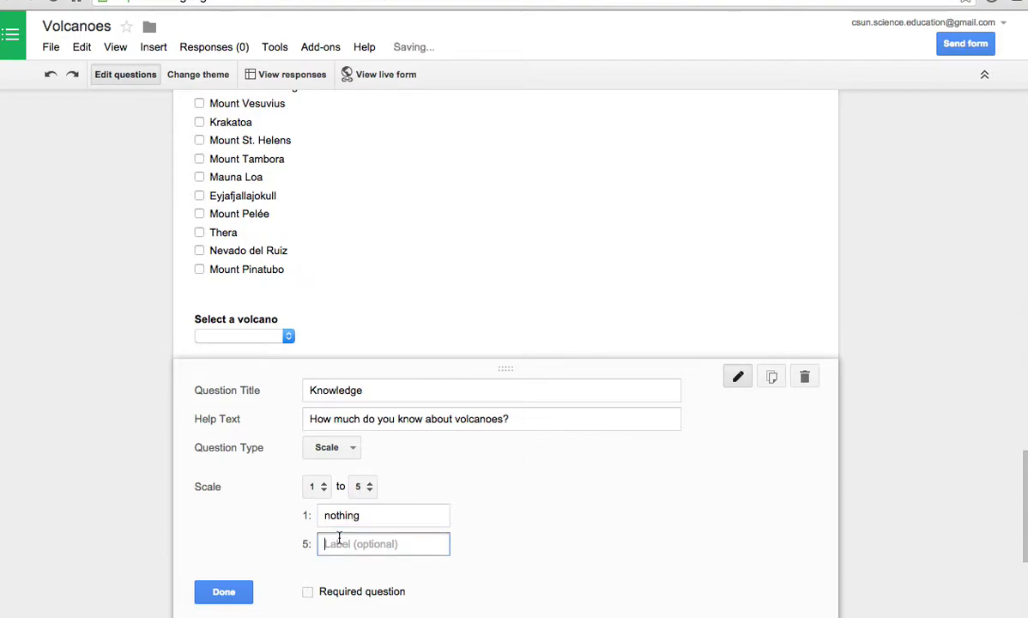
text(a lot)
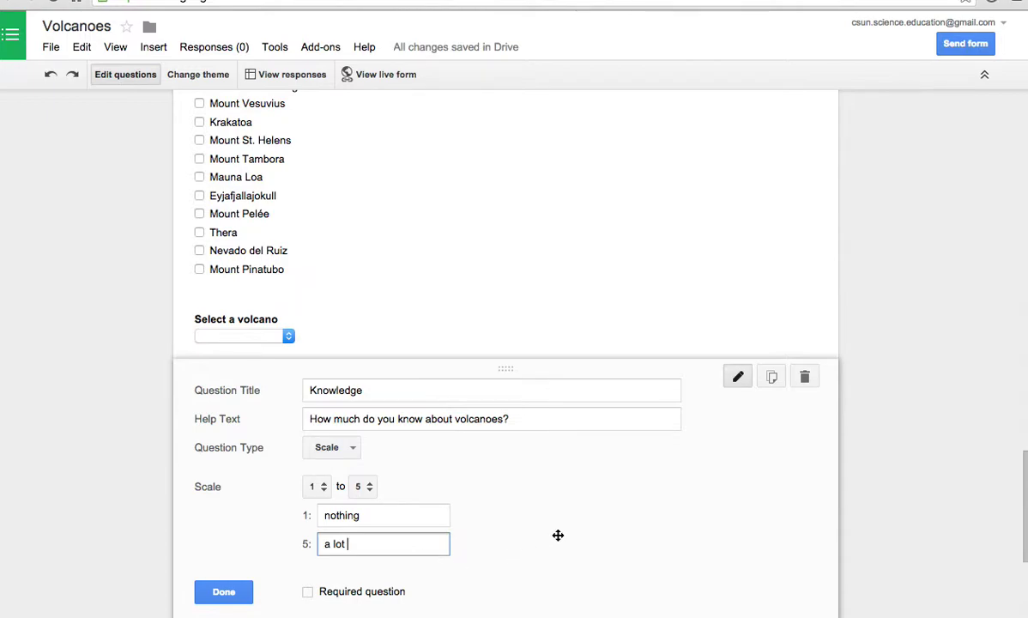
click(237, 592)
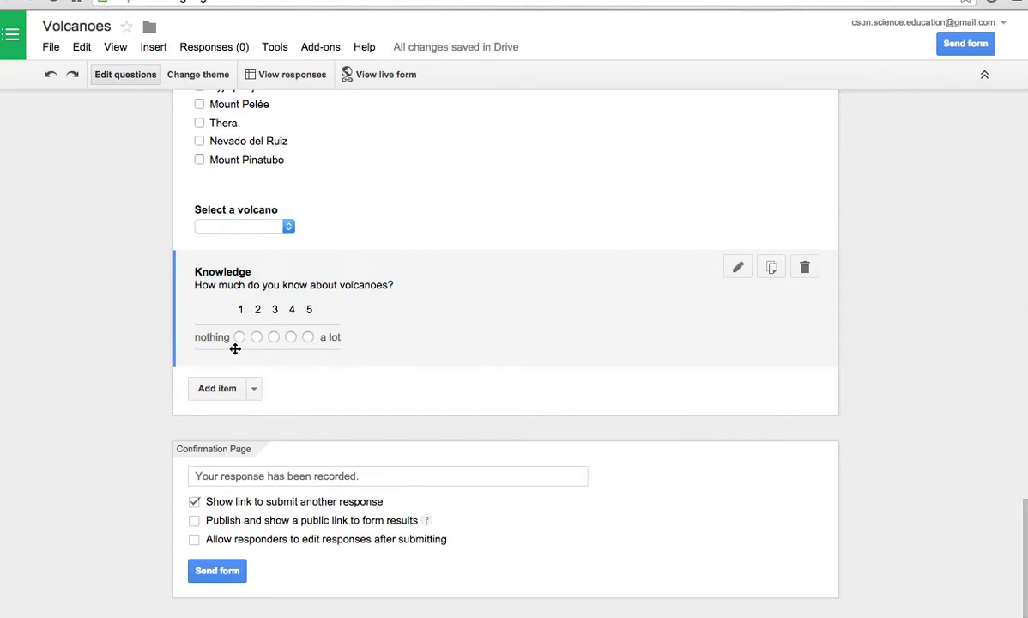
- Add a grid question, delete it again, and reopen the list of item types
click(254, 388)
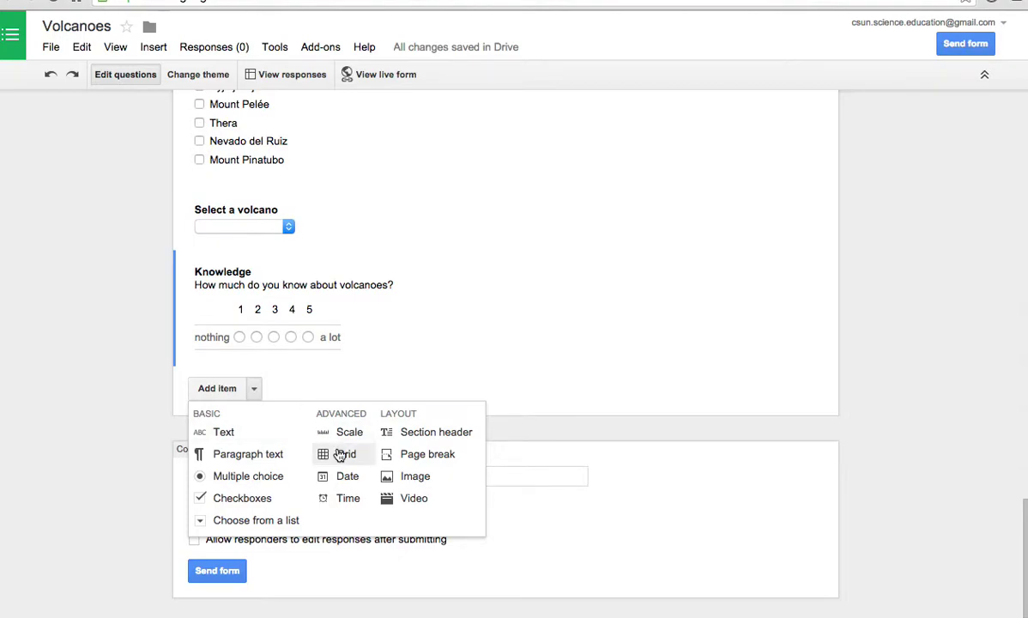
click(342, 454)
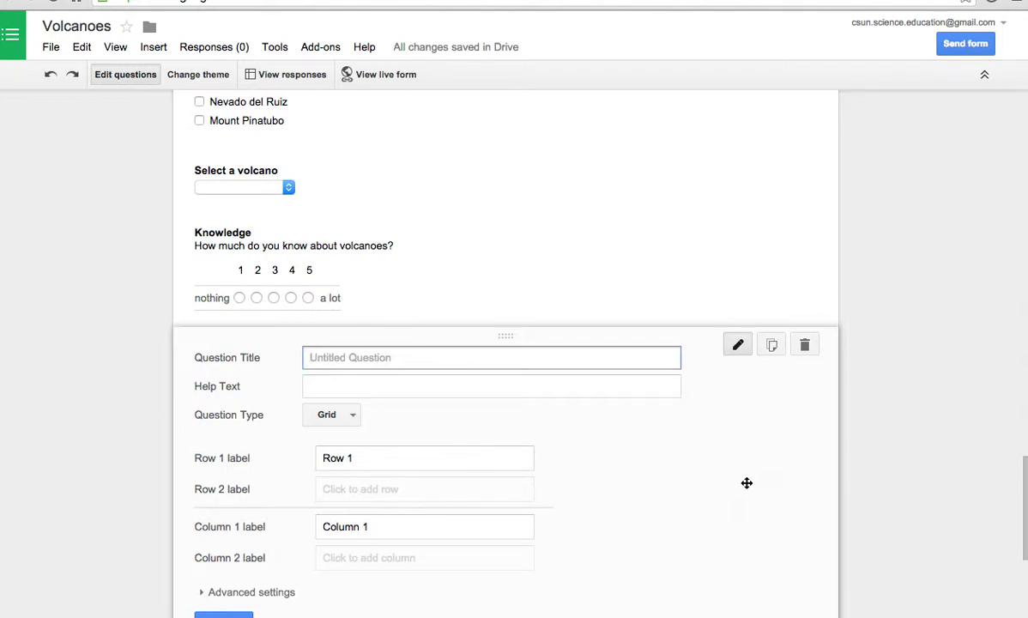
click(804, 344)
click(254, 388)
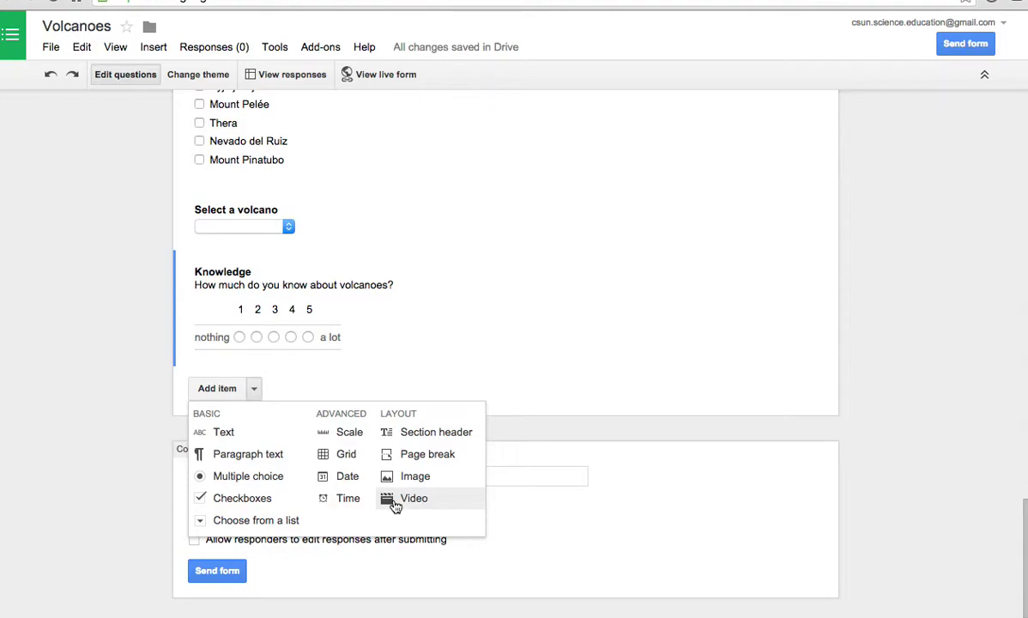
- Insert the 'Deadly Mount St Helens' YouTube video found by searching 'mount saint helens'
click(394, 506)
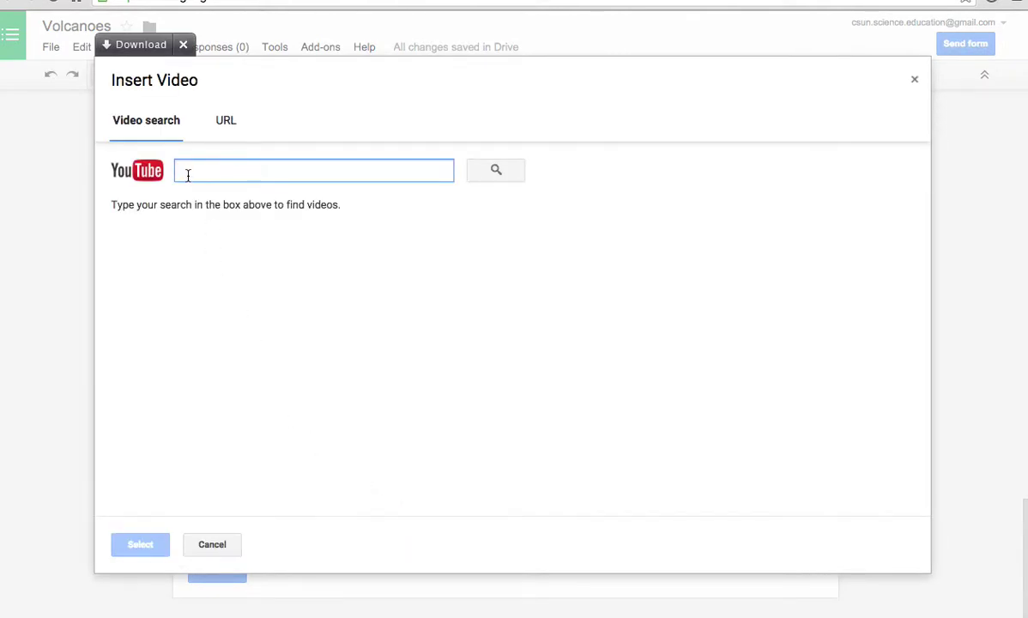
text(mount )
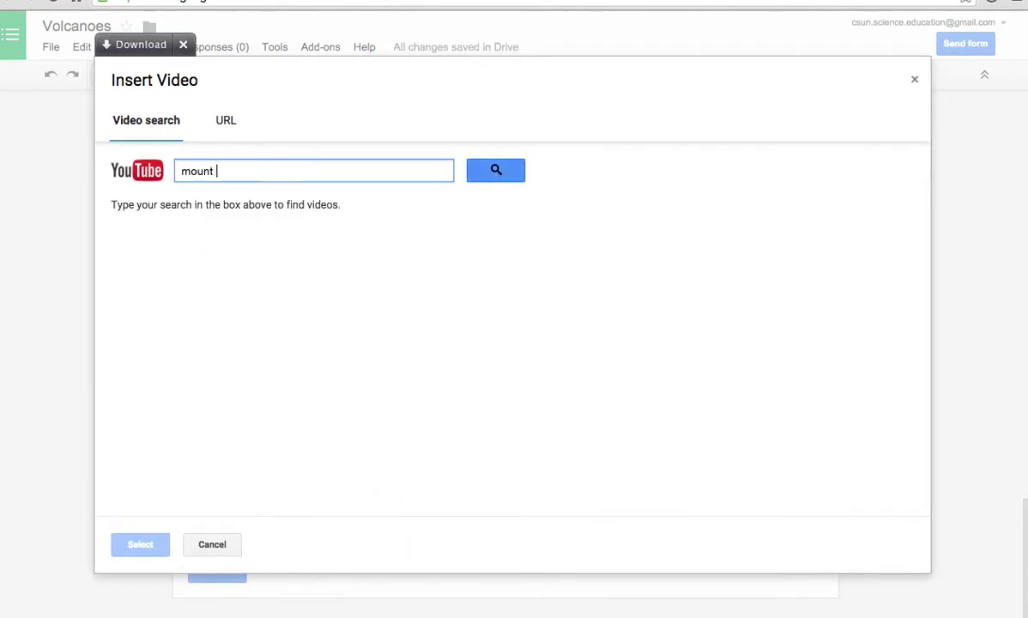
text(saint helens)
click(495, 170)
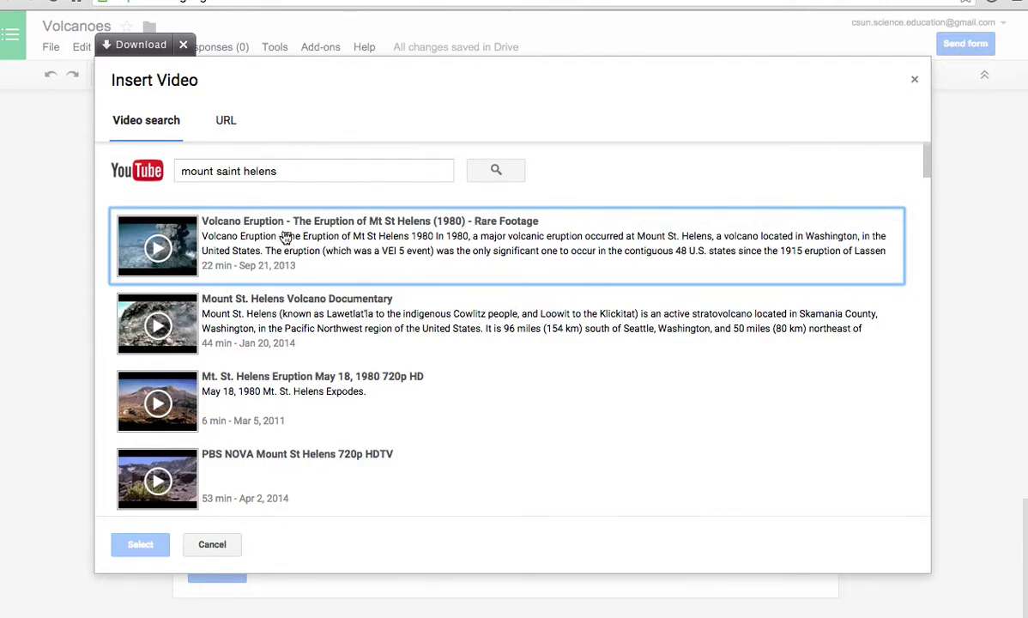
scroll(296, 331, down, 3)
scroll(301, 340, down, 5)
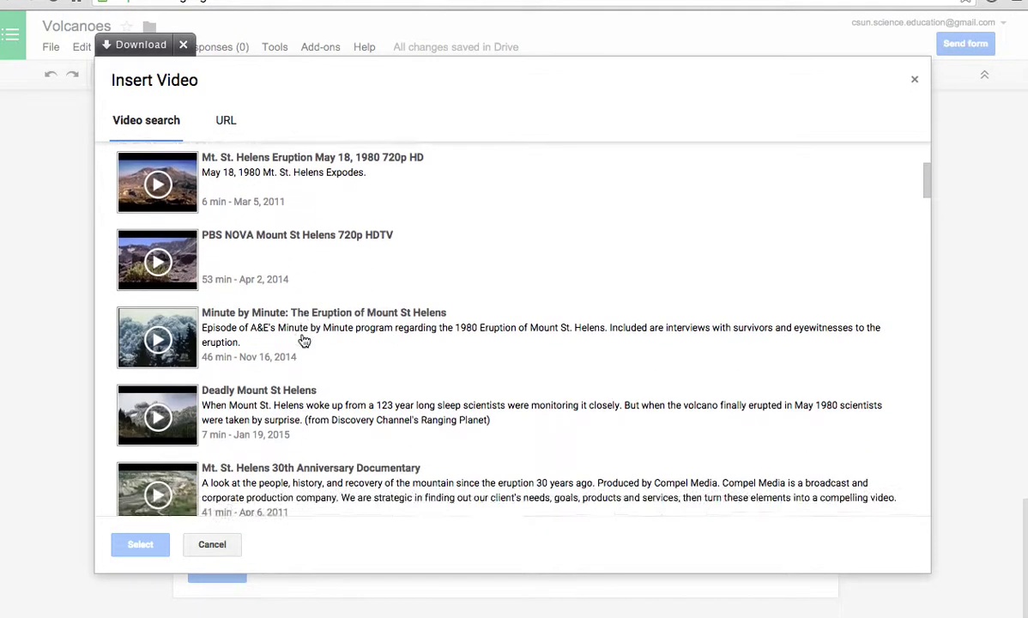
scroll(302, 340, down, 1)
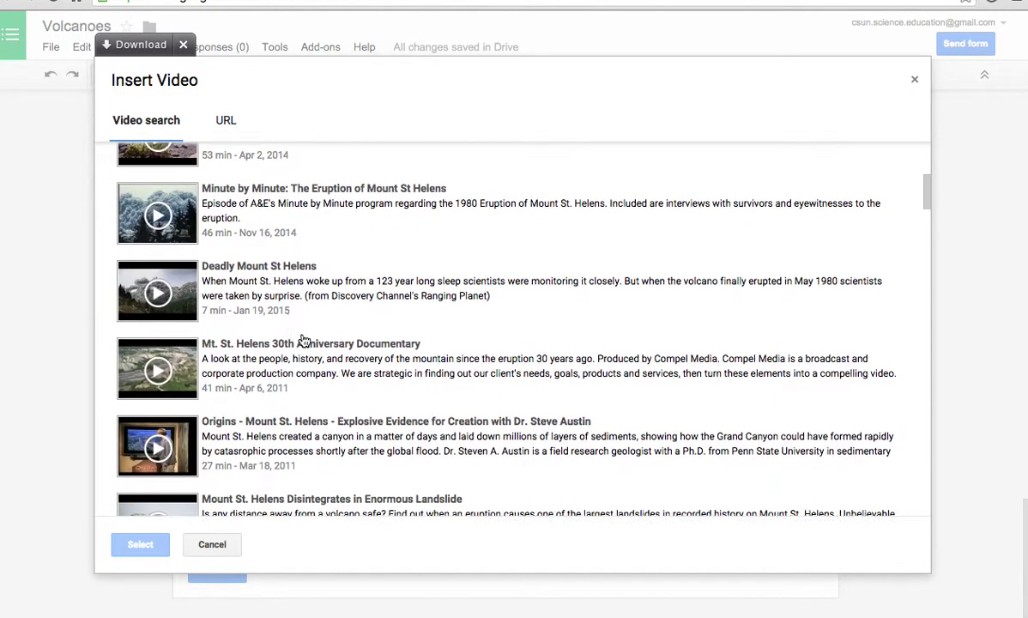
click(165, 296)
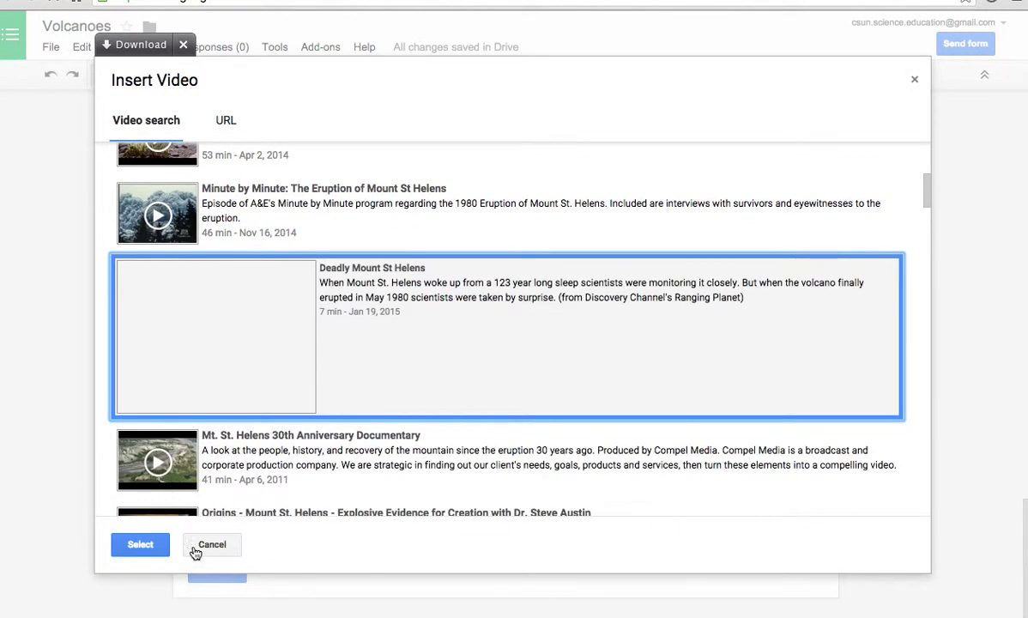
click(140, 549)
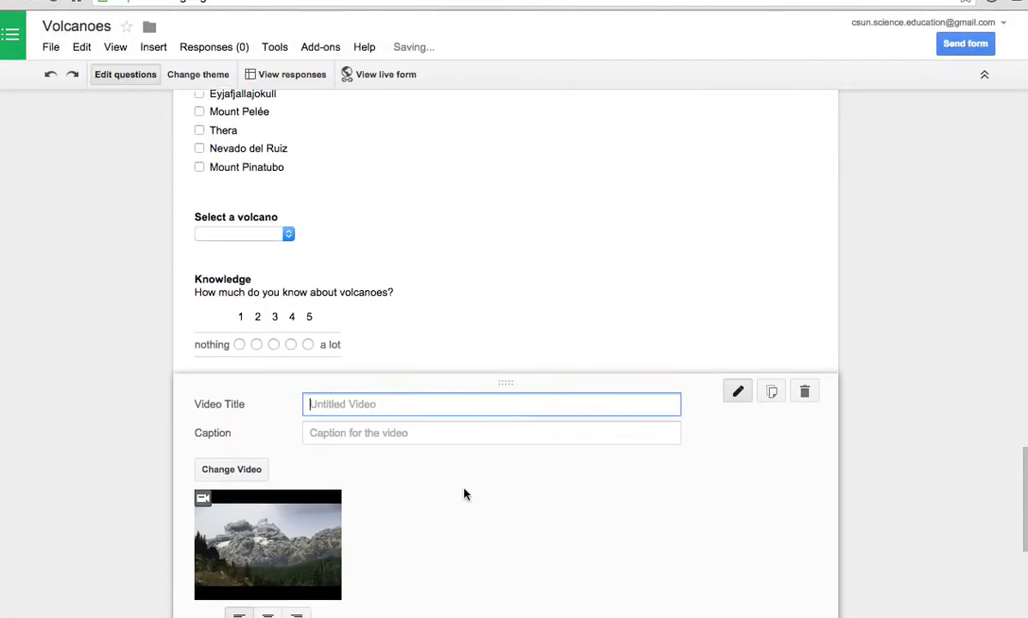
- Title the volcano video item 'Mt. Saint Helens' and finish editing it
scroll(464, 493, down, 2)
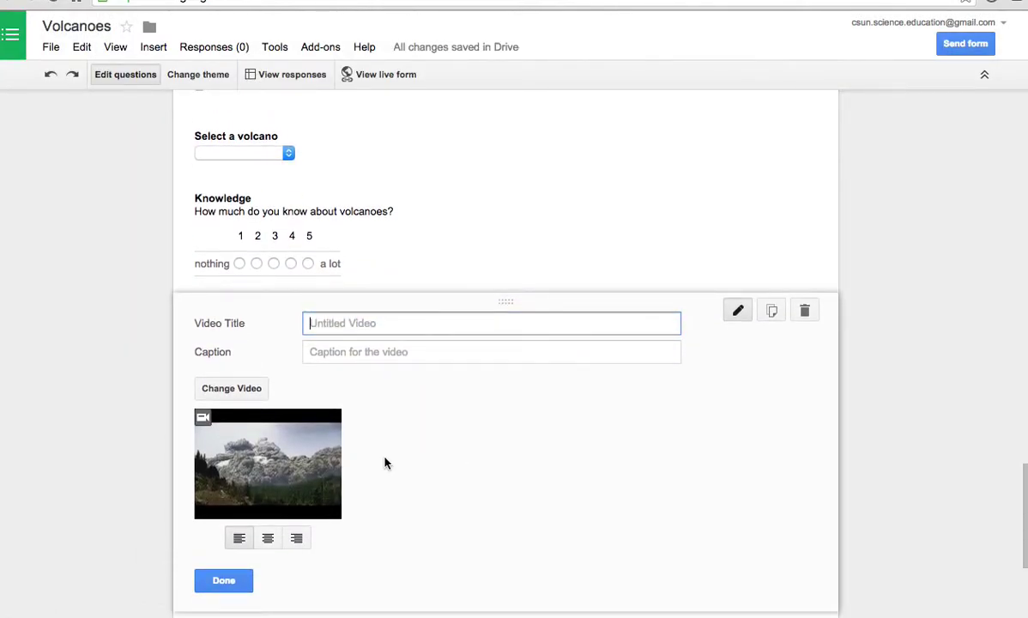
scroll(384, 461, down, 2)
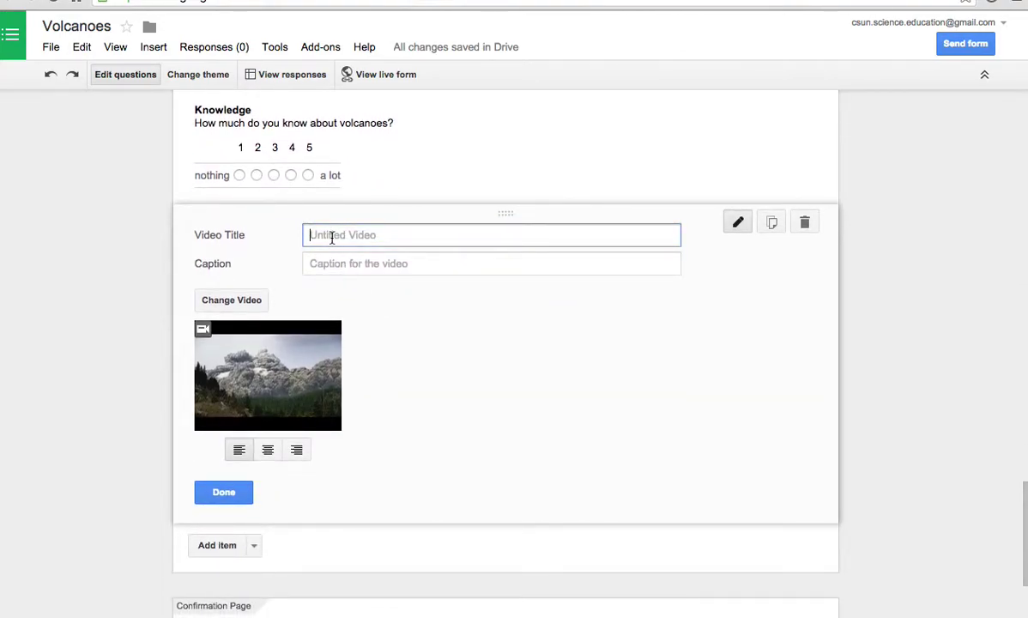
text(Mt. Saint Helens)
click(233, 490)
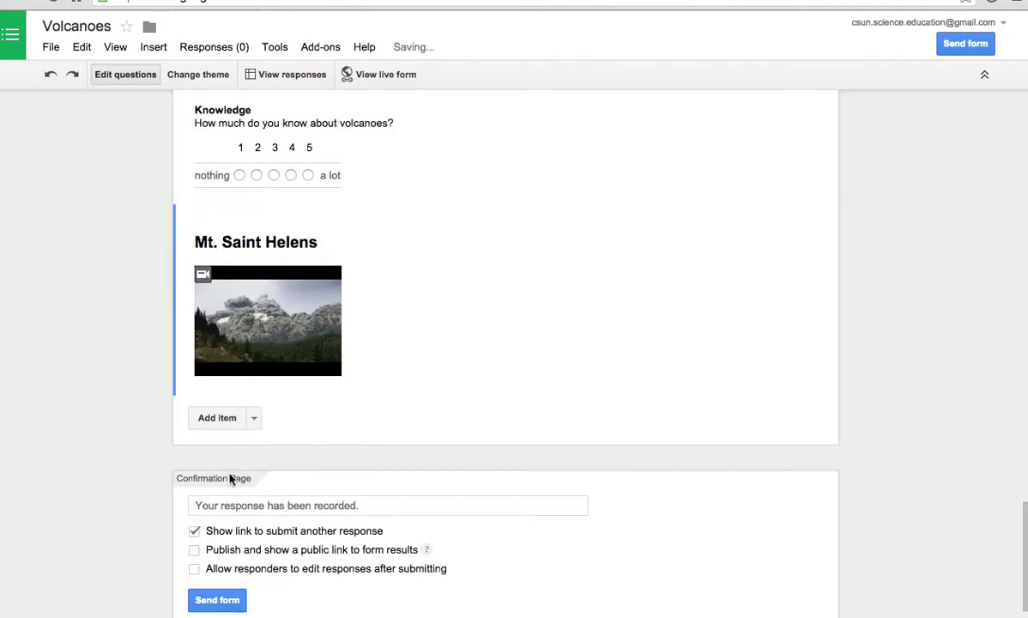
click(253, 417)
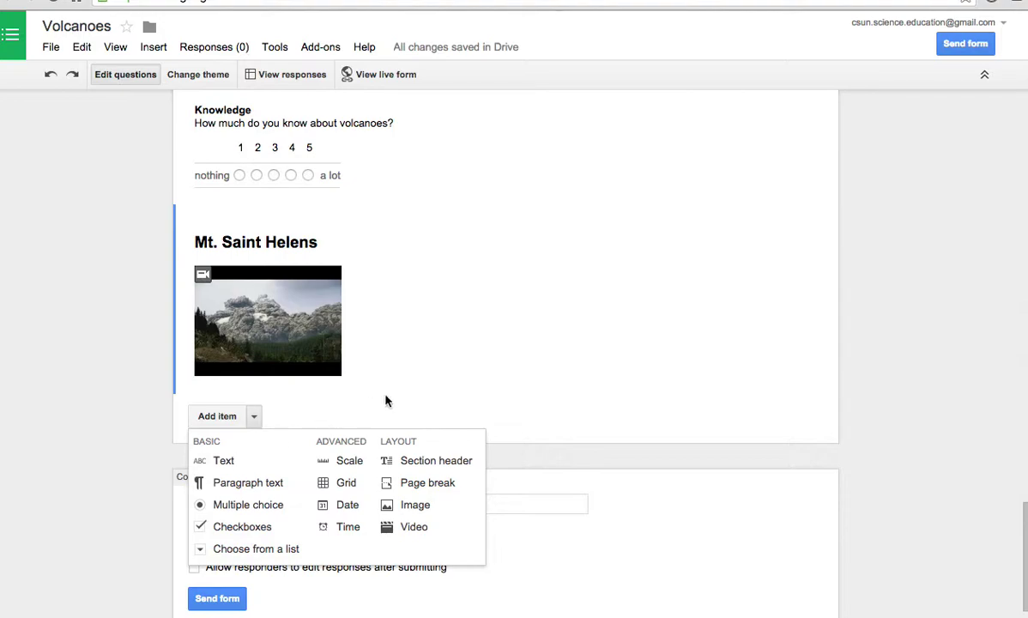
- Shrink the Mt. St. Helens eruption photo and centre it in the form
scroll(647, 204, up, 10)
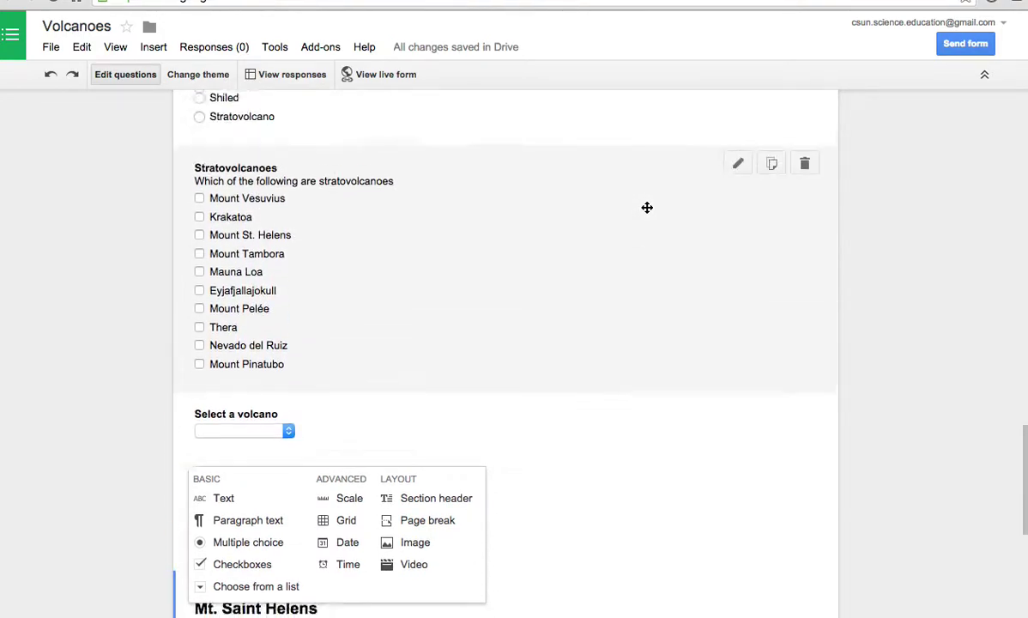
scroll(647, 209, up, 6)
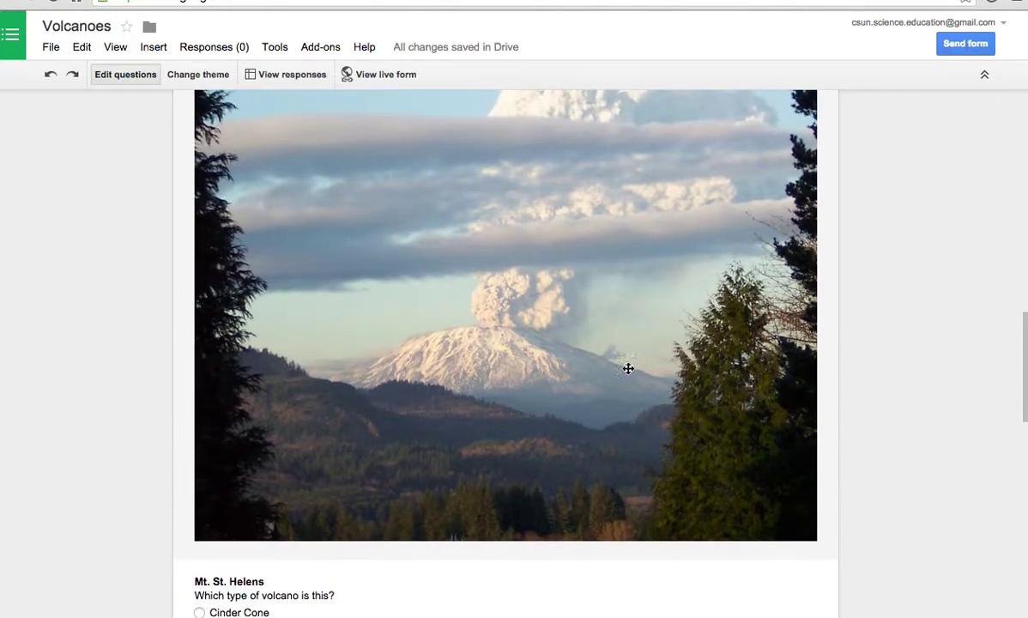
click(627, 380)
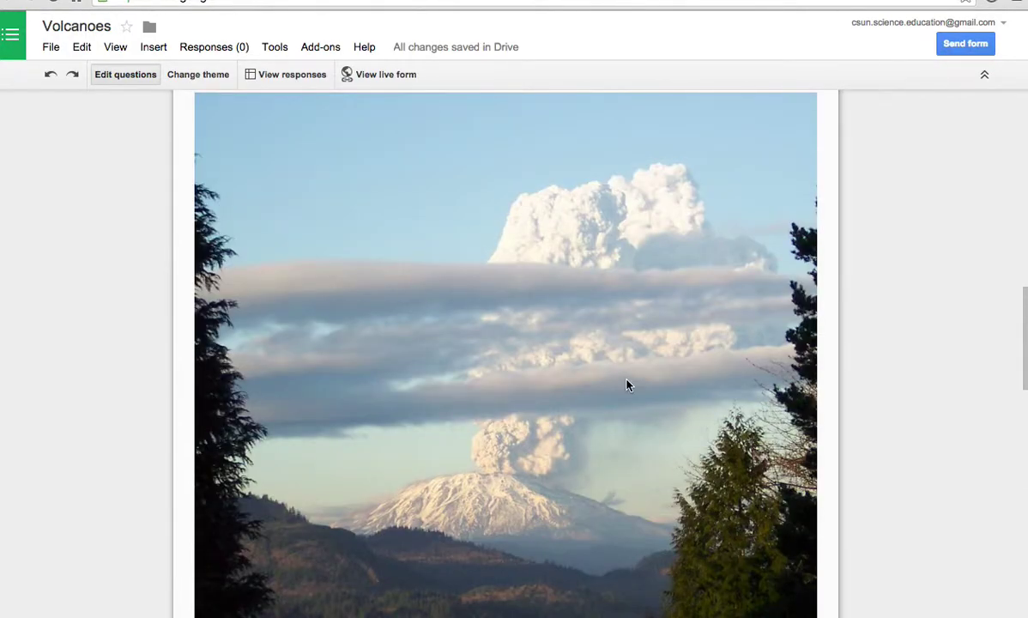
click(568, 387)
scroll(577, 395, down, 5)
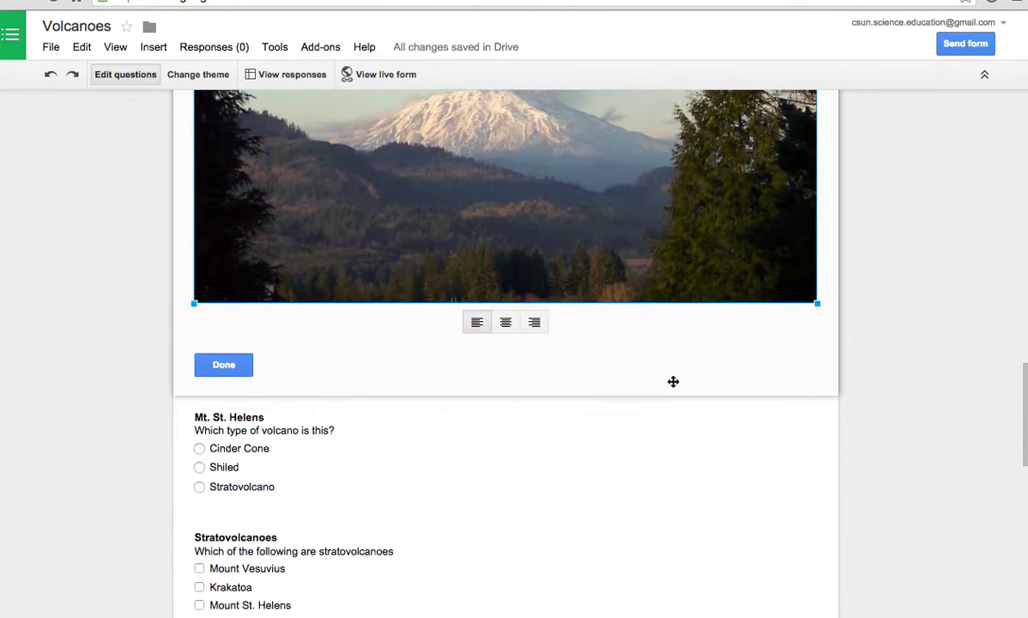
drag(817, 294, 504, 151)
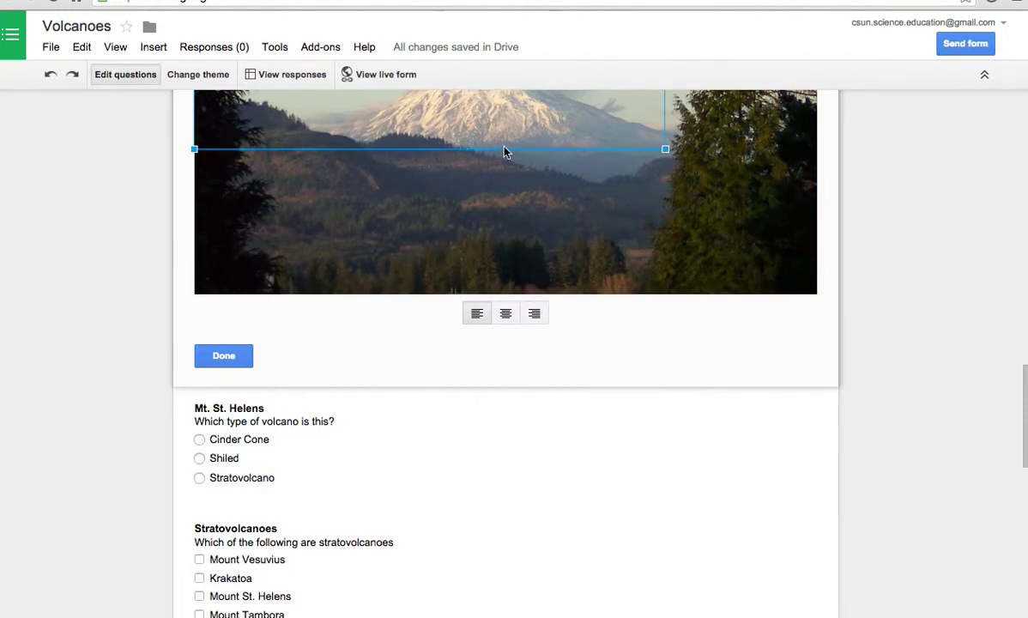
scroll(692, 277, up, 4)
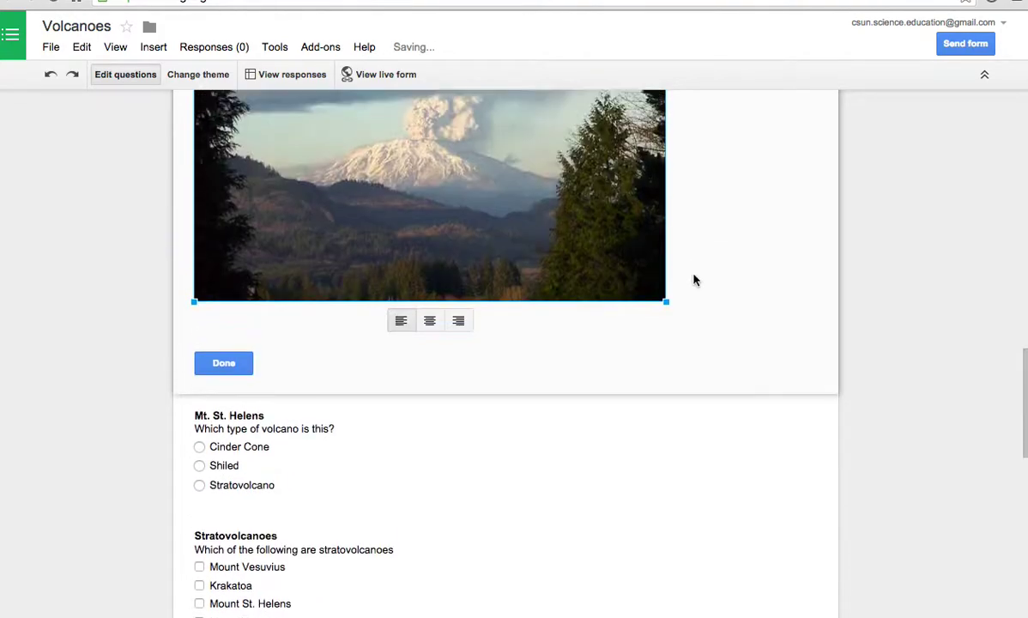
click(431, 509)
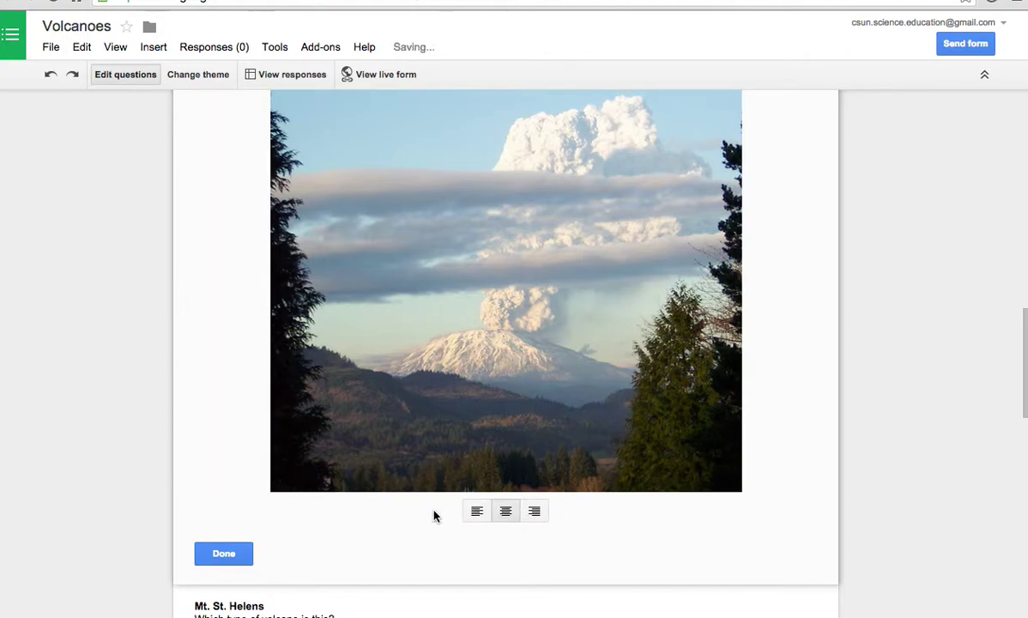
click(232, 553)
- Move the Select a volcano question above Stratovolcanoes
scroll(491, 489, down, 5)
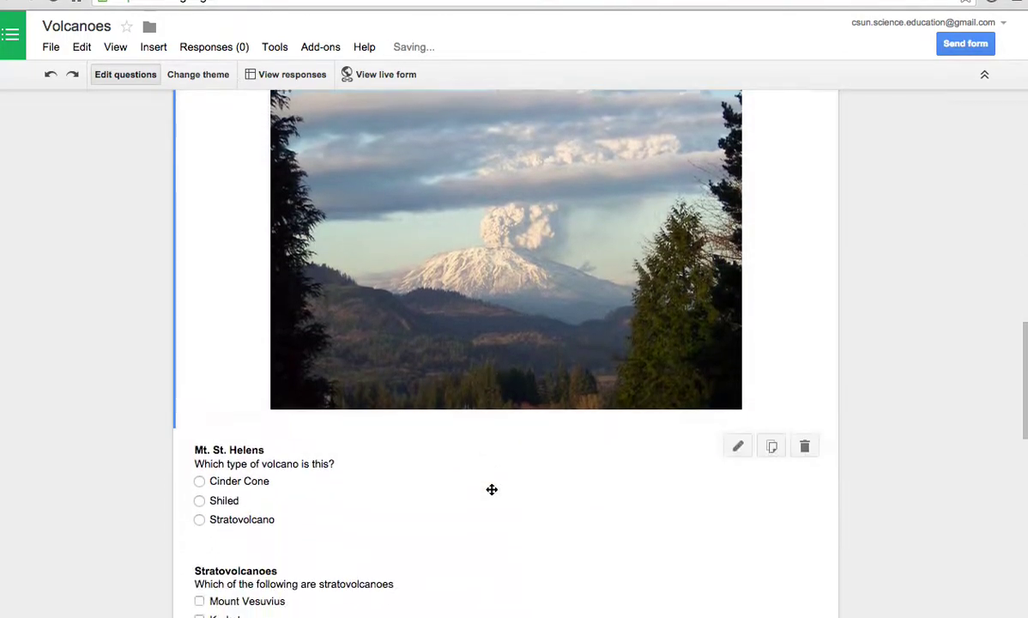
scroll(491, 489, down, 2)
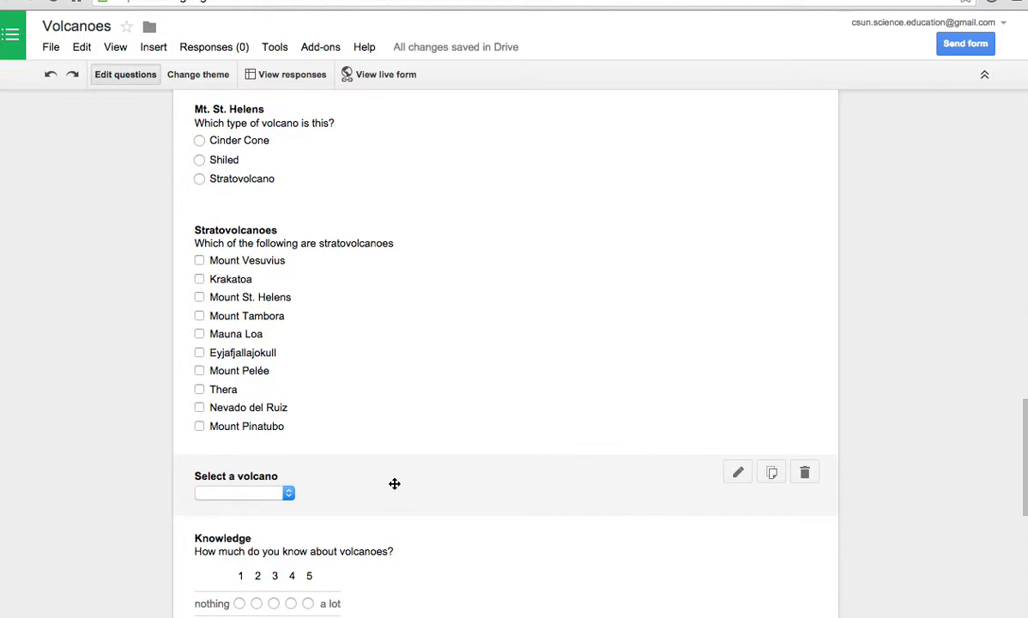
drag(397, 477, 401, 249)
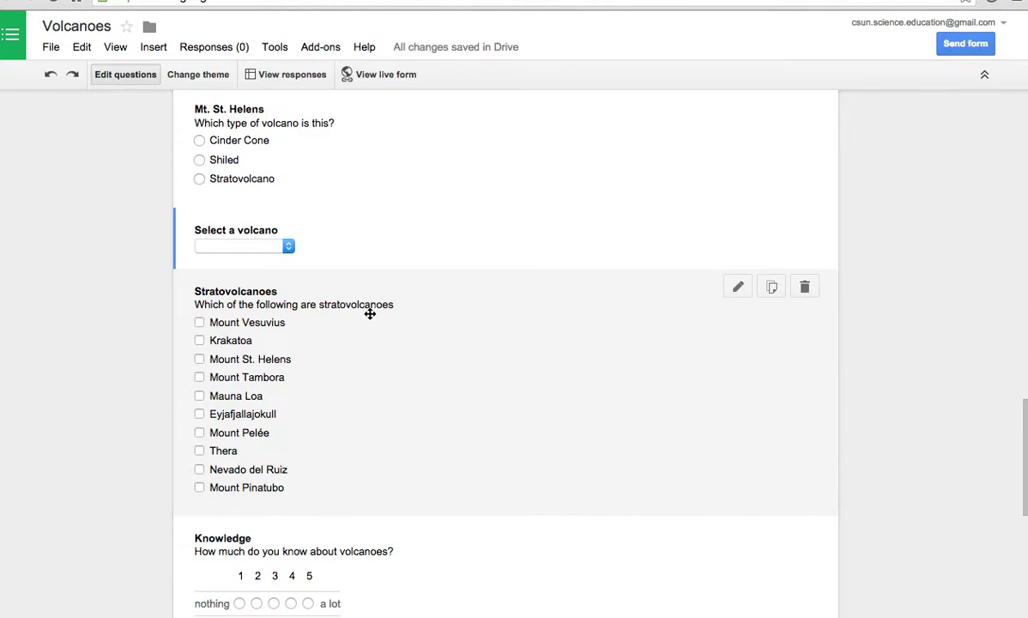
click(52, 47)
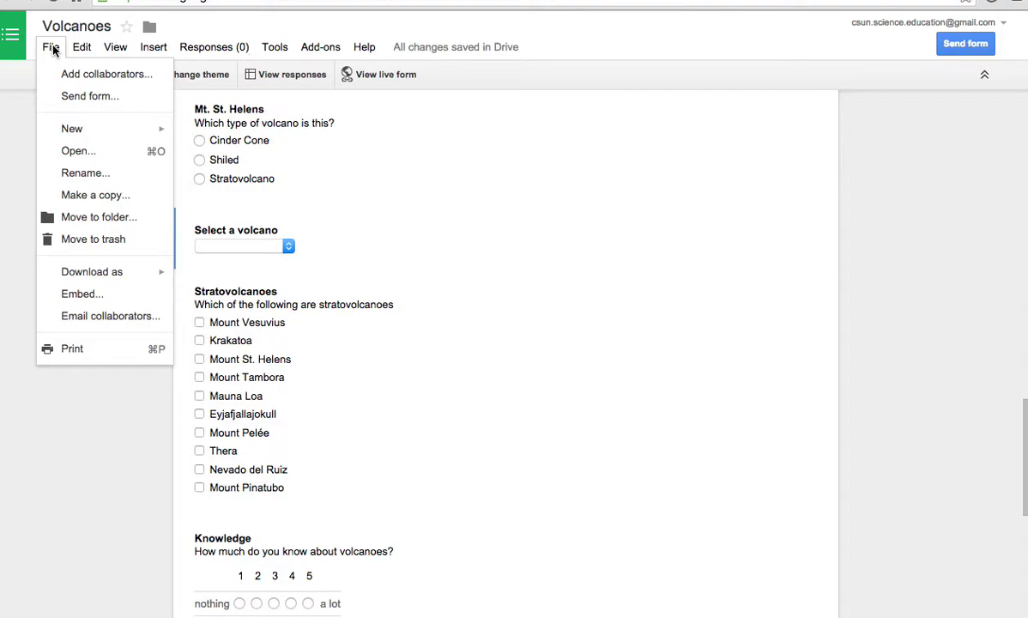
click(107, 316)
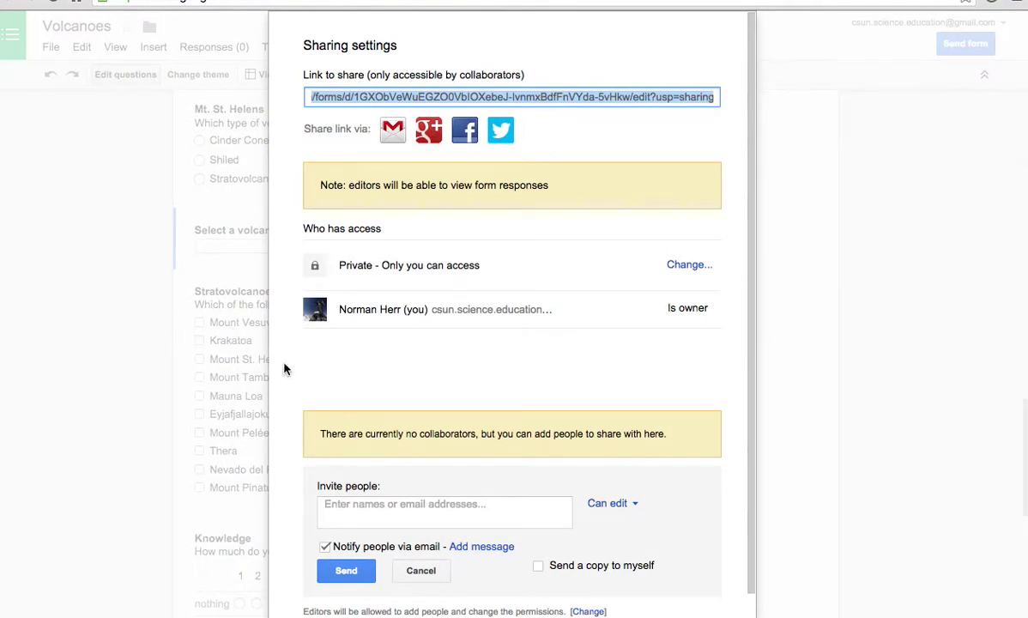
click(413, 511)
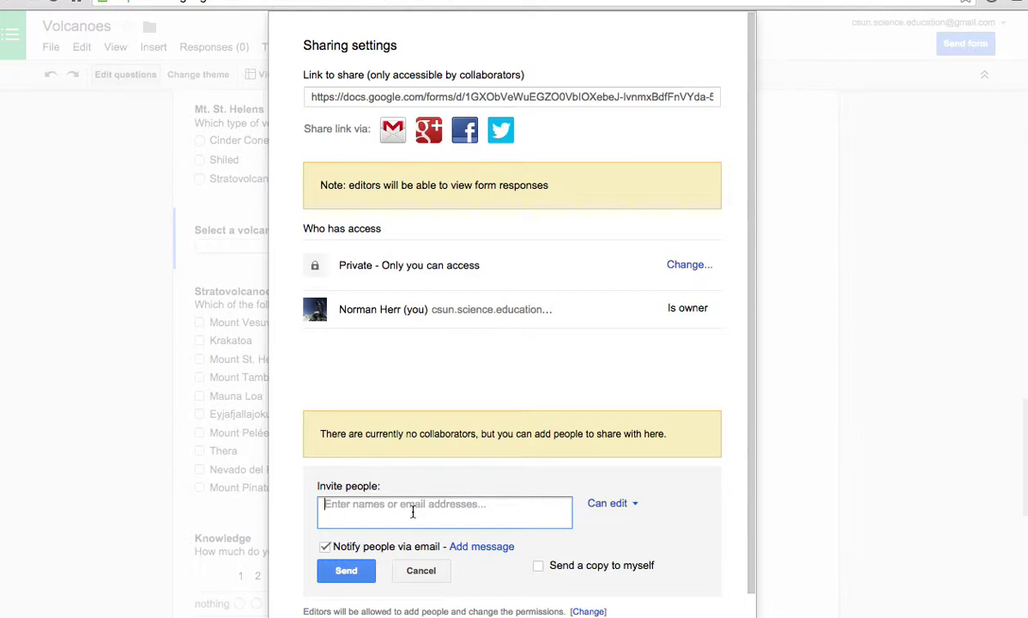
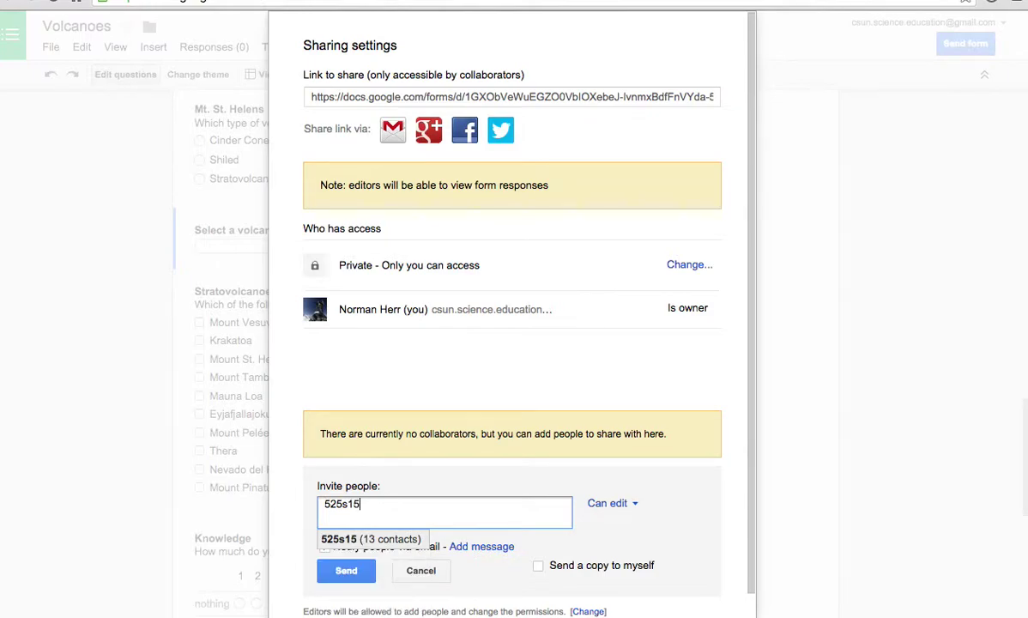
click(400, 540)
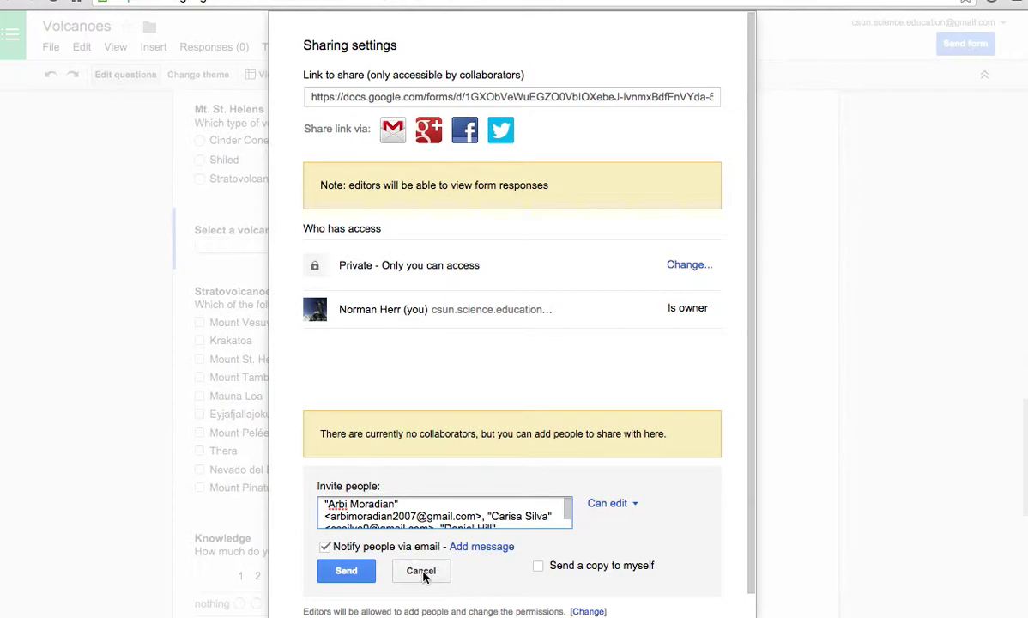
click(423, 573)
click(334, 519)
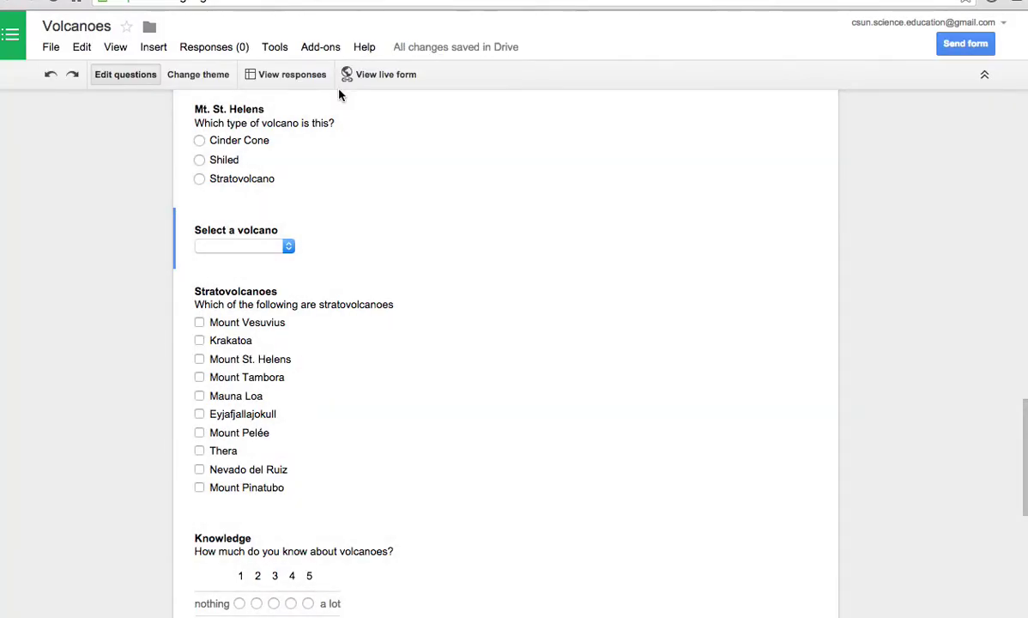
- Open the live Volcanoes form and enter the respondent's name
click(351, 72)
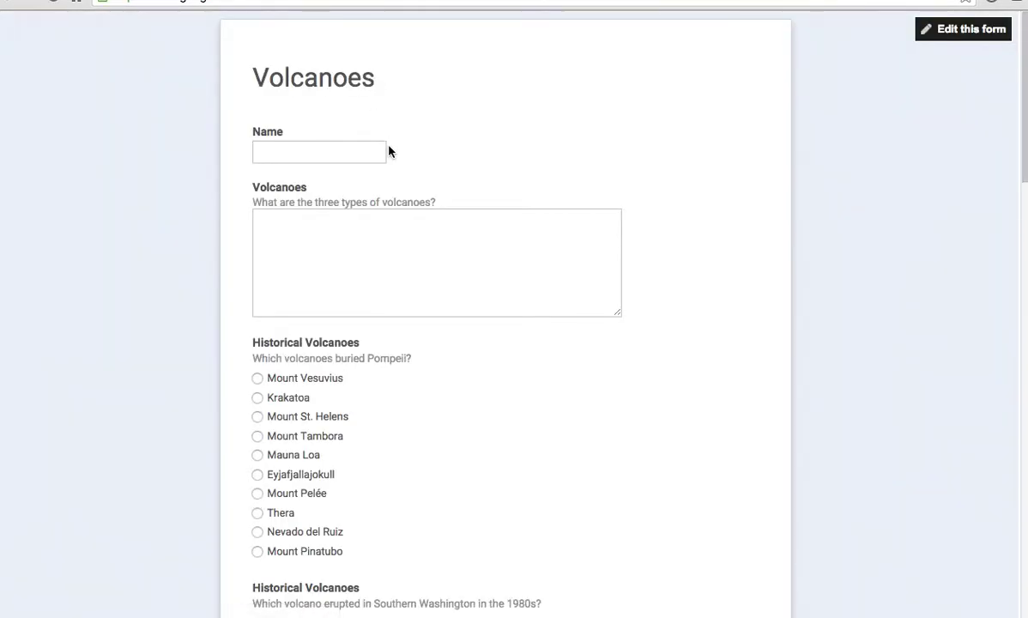
scroll(388, 151, down, 1)
click(290, 148)
text(Norm Herr)
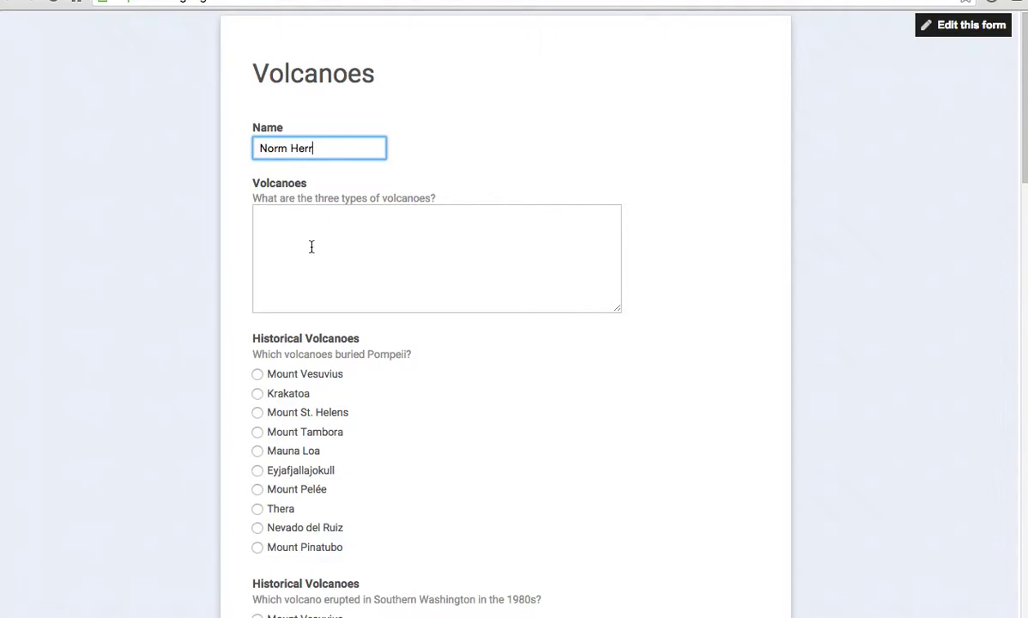
- Answer Mount Vesuvius, Mount St. Helens, Stratovolcano, and pick Mount St. Helens from the dropdown
scroll(313, 249, down, 3)
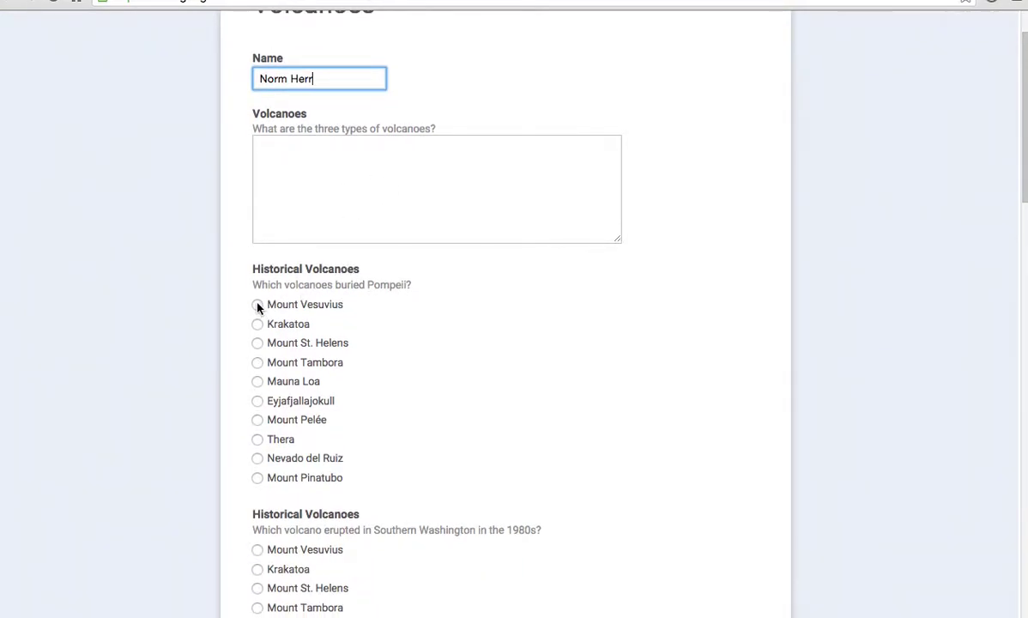
scroll(259, 341, down, 1)
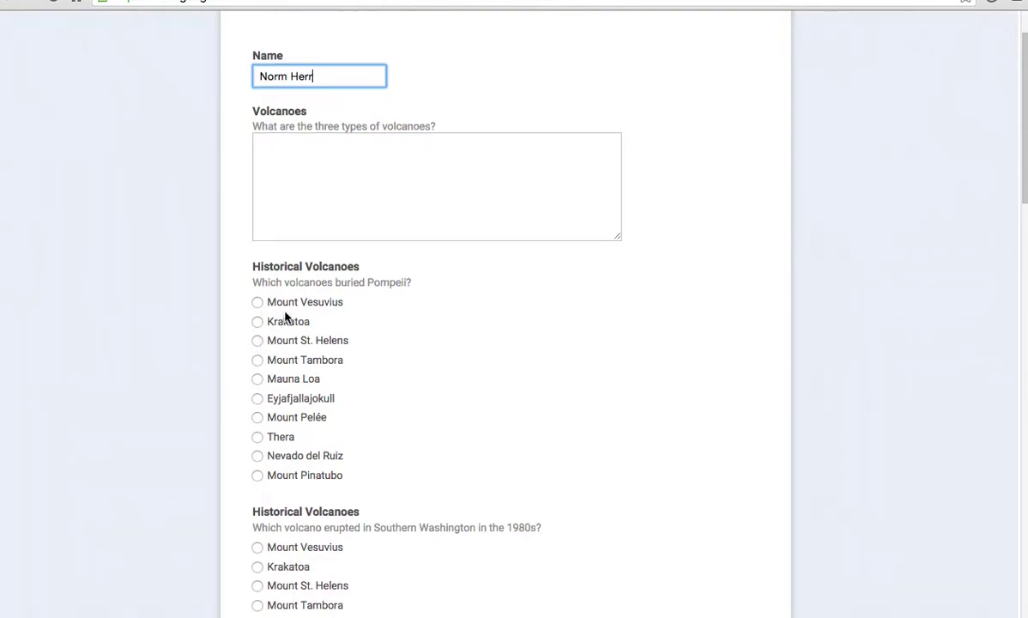
click(258, 303)
scroll(344, 367, down, 5)
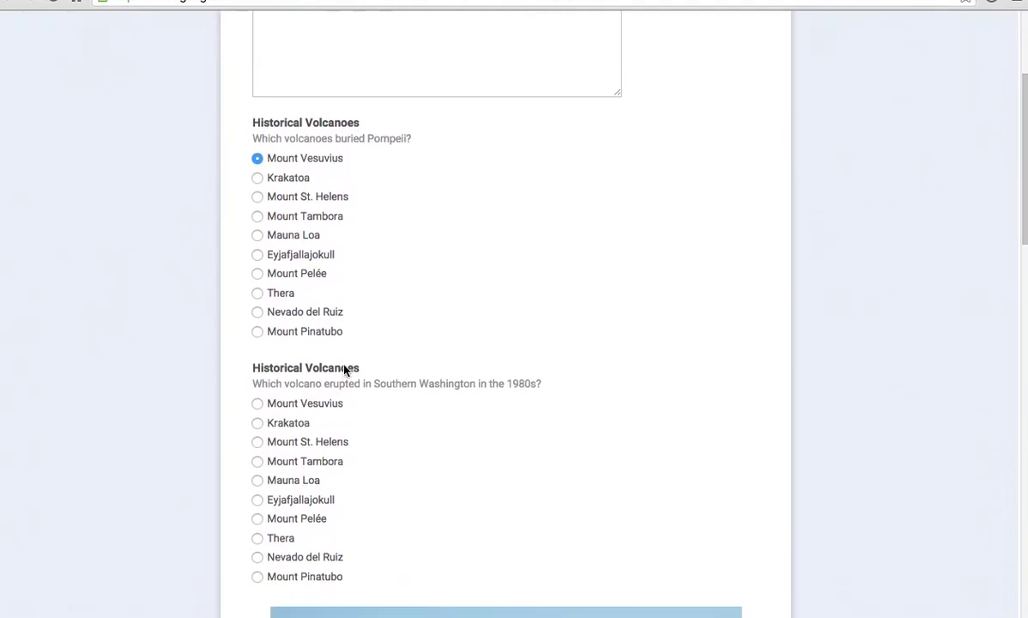
scroll(257, 442, down, 1)
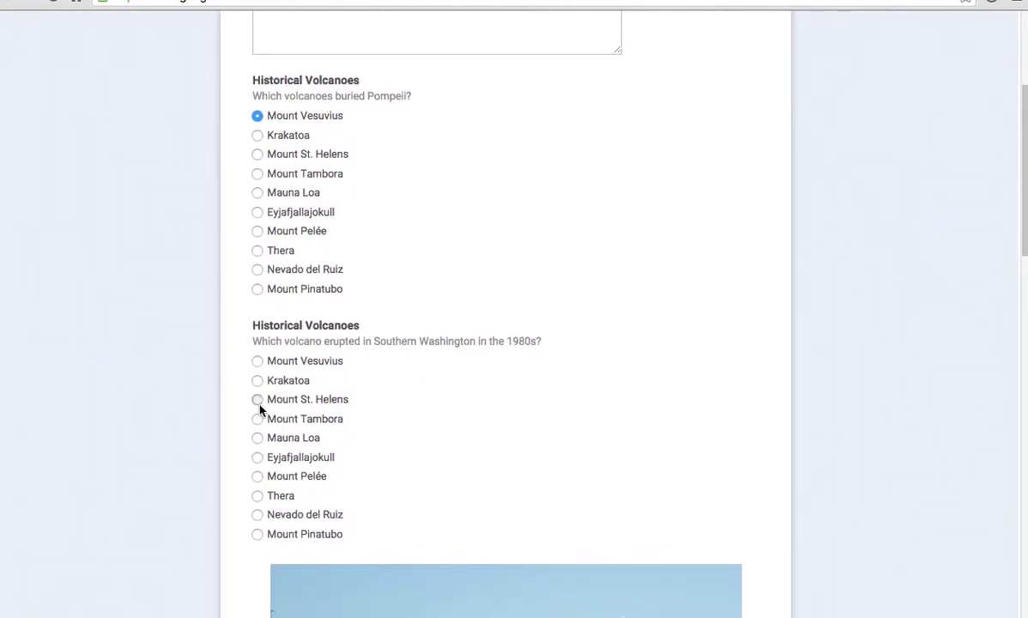
click(257, 400)
scroll(343, 411, down, 10)
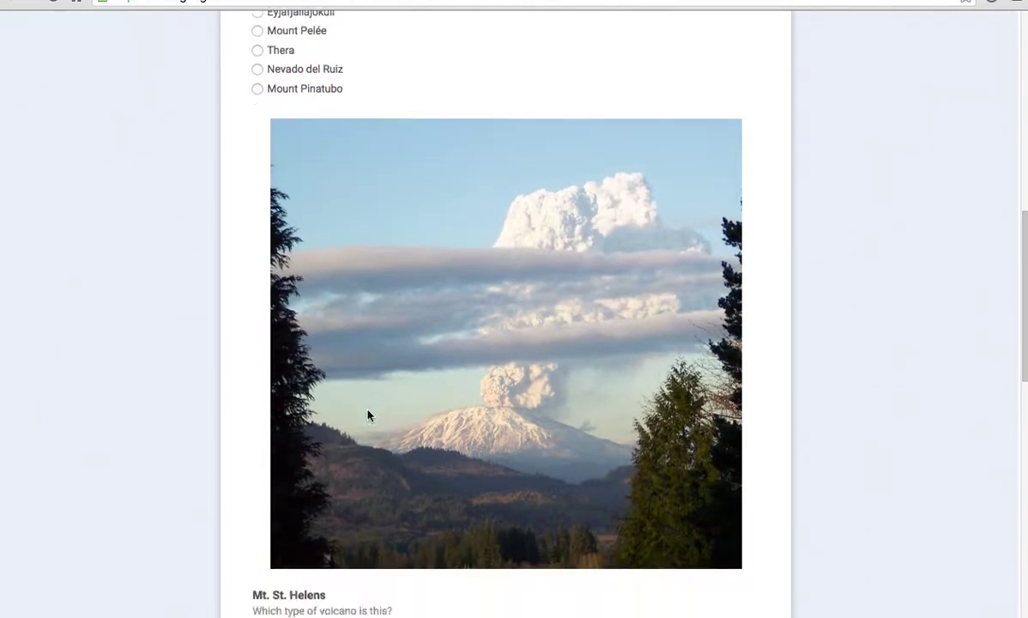
scroll(368, 415, down, 7)
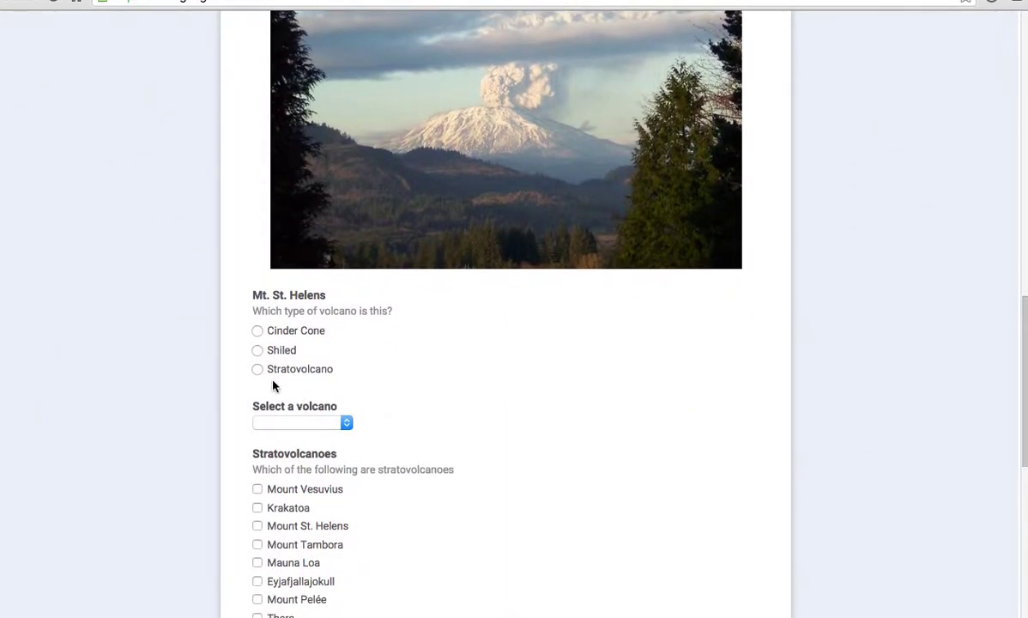
click(258, 370)
click(345, 422)
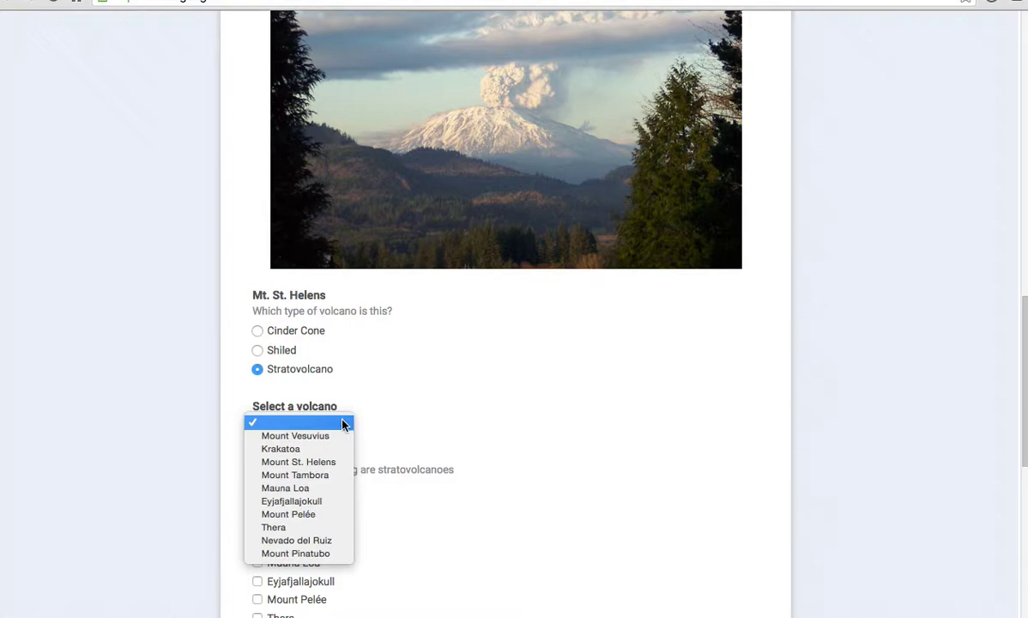
click(331, 461)
- Tick Eyjafjallajokull, Nevado del Ruiz and Mount Pinatubo, rate knowledge 5, and submit
scroll(510, 461, down, 4)
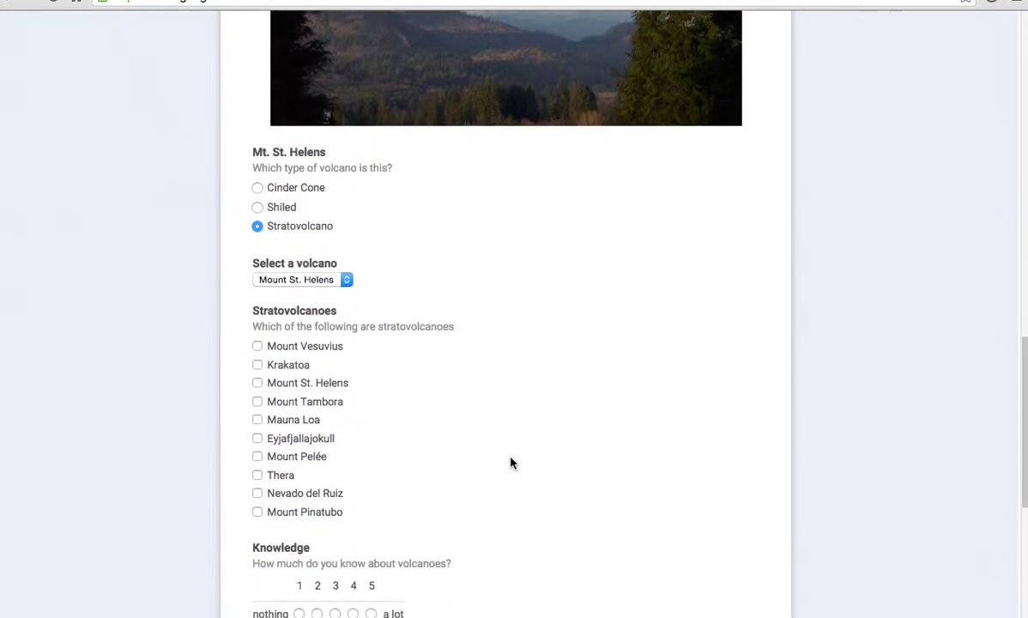
scroll(255, 324, down, 1)
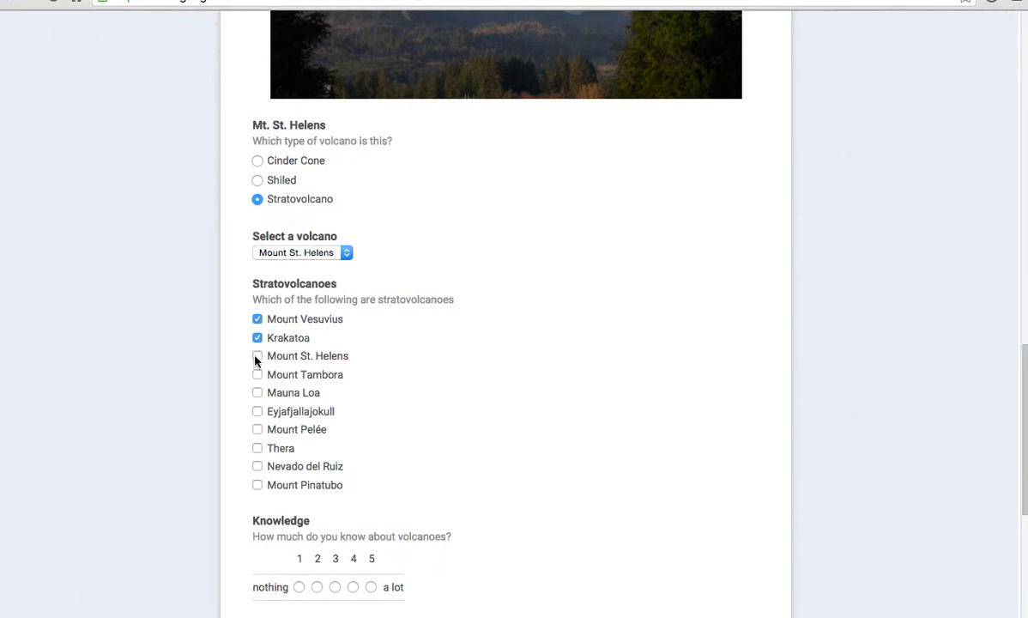
click(258, 412)
click(257, 466)
click(257, 485)
scroll(386, 477, down, 4)
click(372, 293)
click(283, 524)
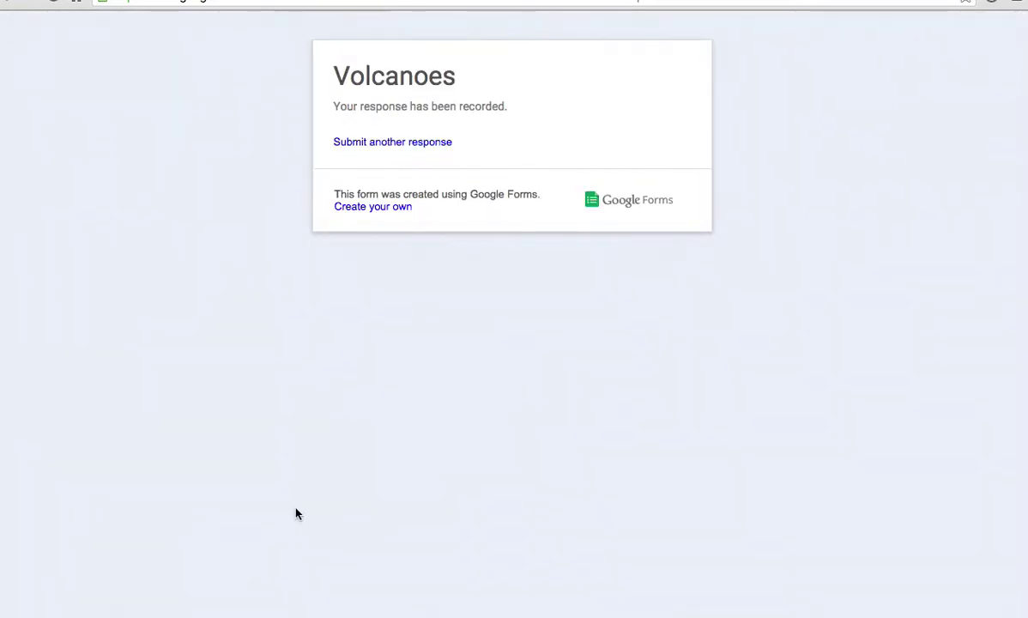
- Start another response and enter a respondent name
click(385, 146)
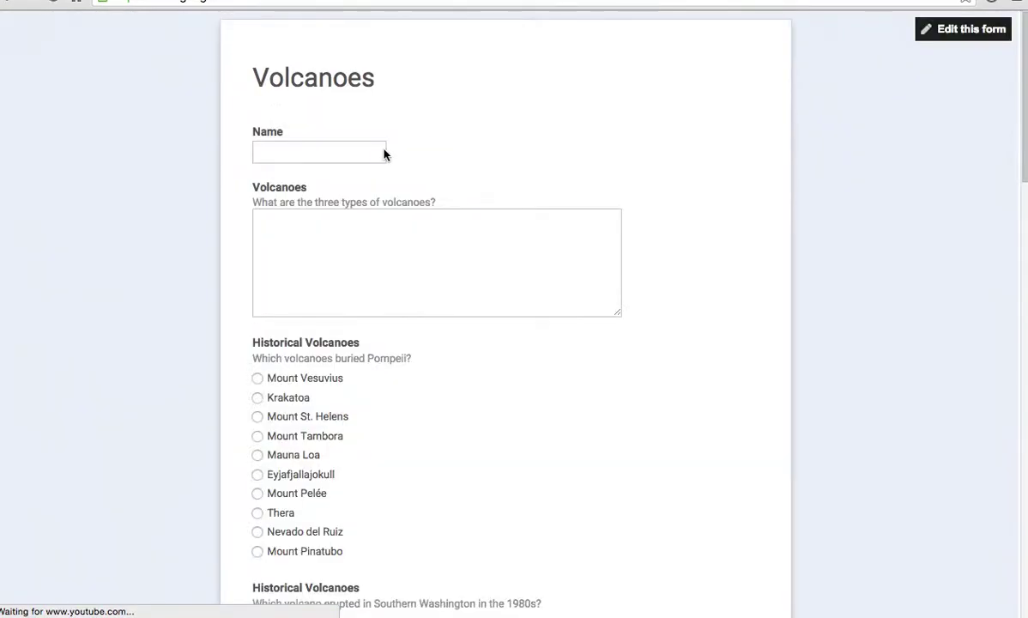
click(316, 151)
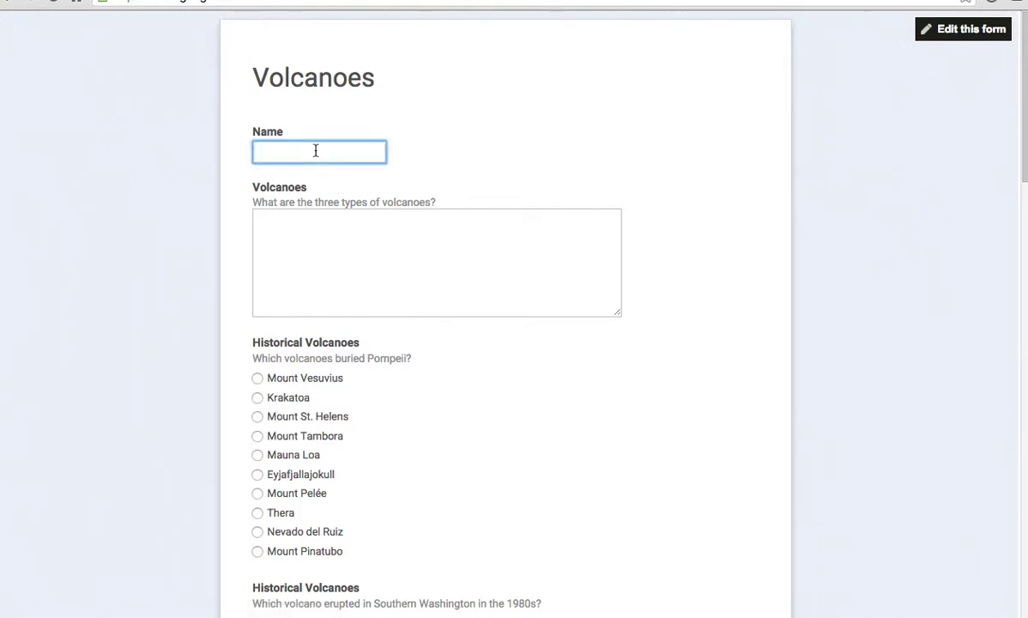
text(Newton)
click(261, 440)
- Answer Mount Tambora, Mount St. Helens, Shiled, and pick Eyjafjallajokull from the dropdown
scroll(351, 471, down, 3)
click(256, 321)
scroll(309, 386, down, 1)
scroll(352, 436, down, 3)
click(258, 397)
scroll(377, 413, down, 3)
scroll(377, 412, down, 6)
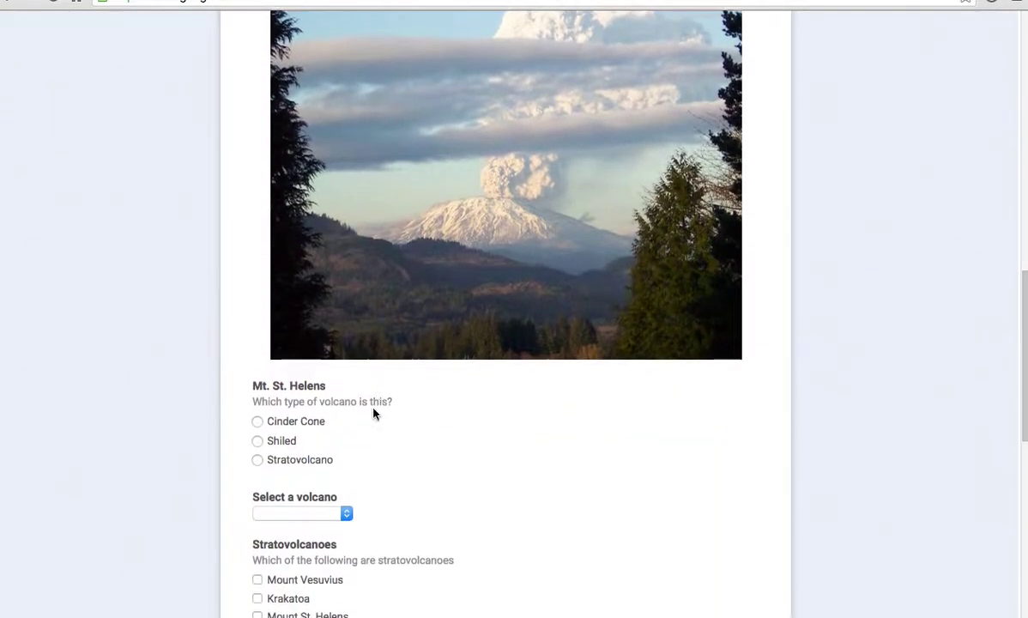
click(257, 425)
scroll(447, 442, down, 3)
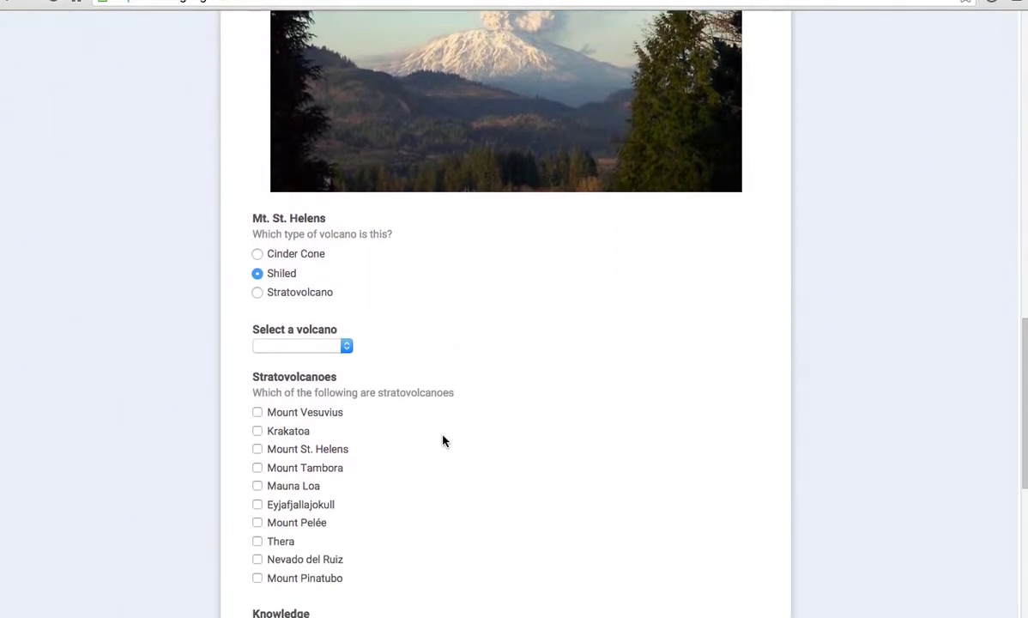
click(342, 267)
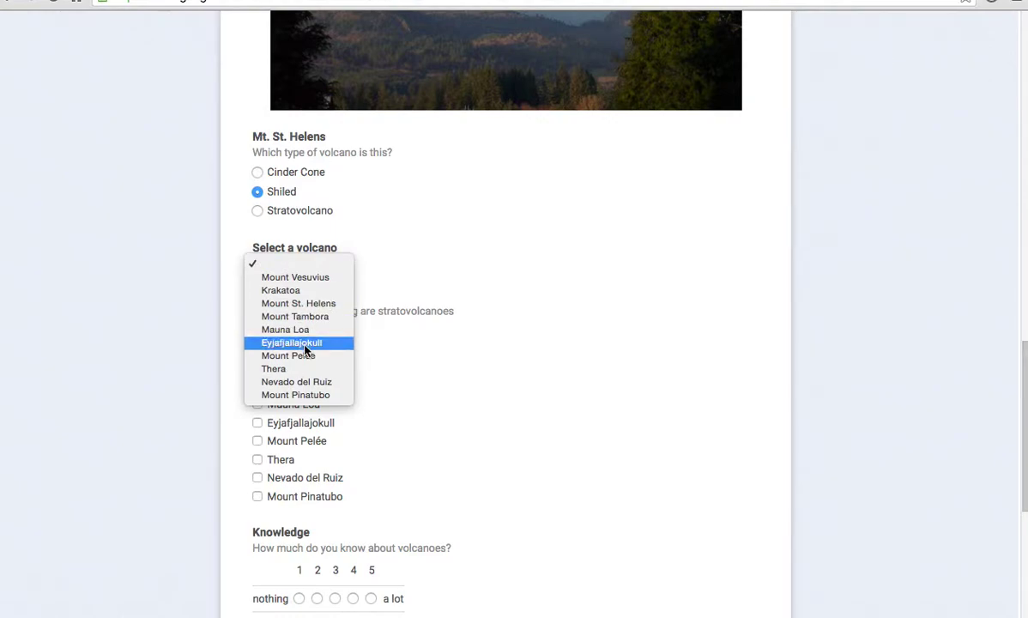
click(292, 342)
- Rate volcano knowledge 2, submit the response, and return to the filled-in form
scroll(463, 367, down, 3)
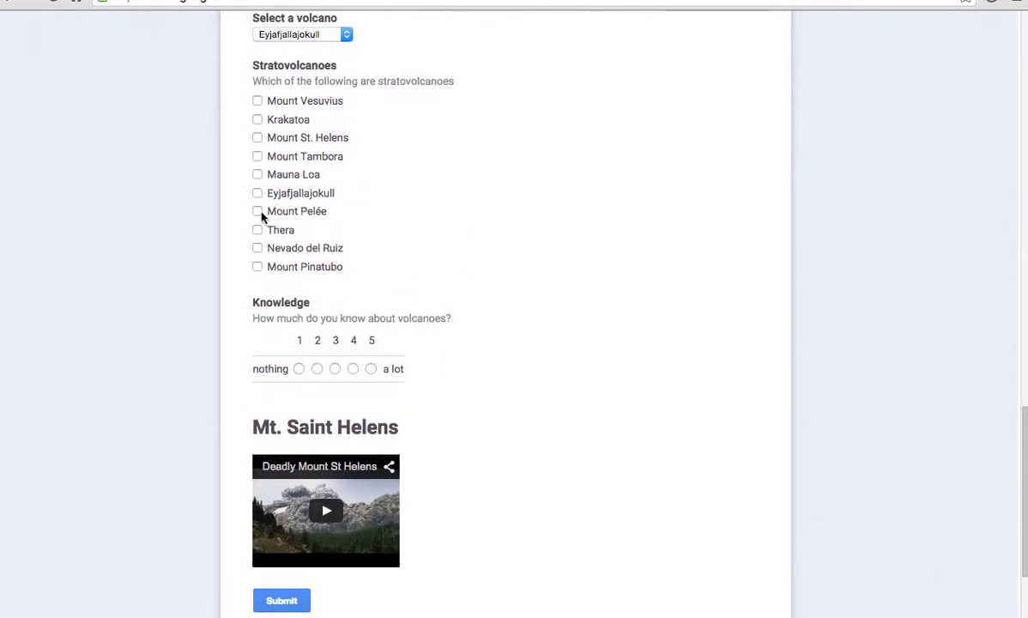
click(317, 368)
scroll(317, 378, down, 1)
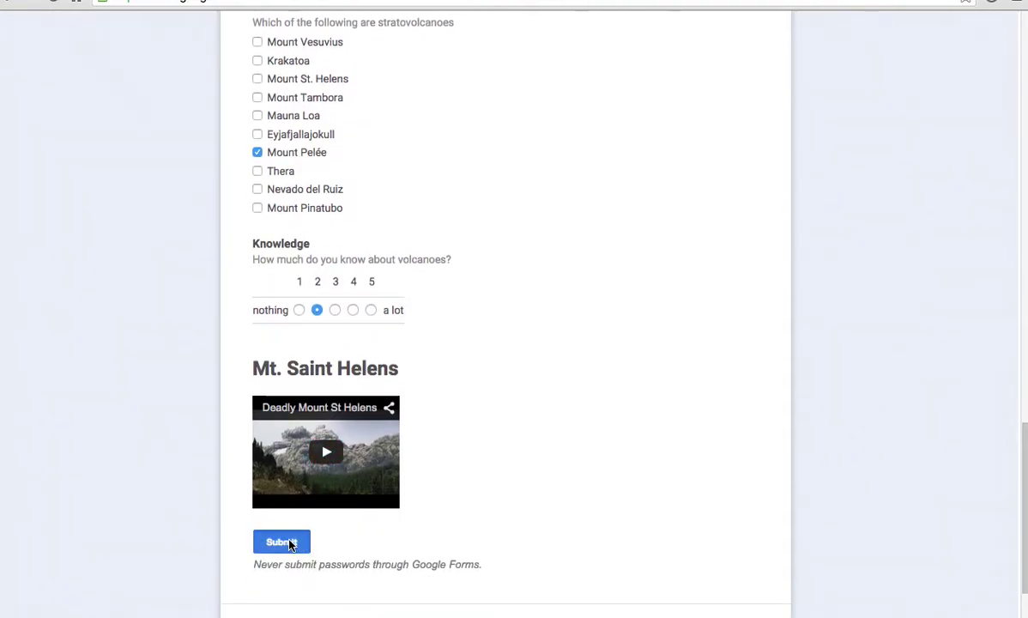
click(290, 542)
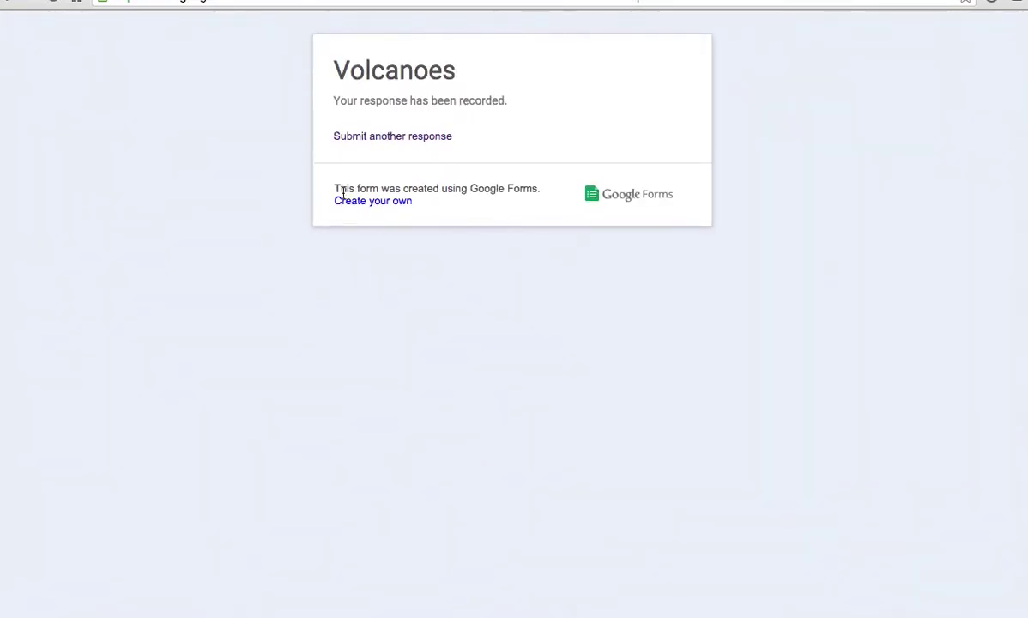
click(12, 4)
scroll(629, 259, up, 20)
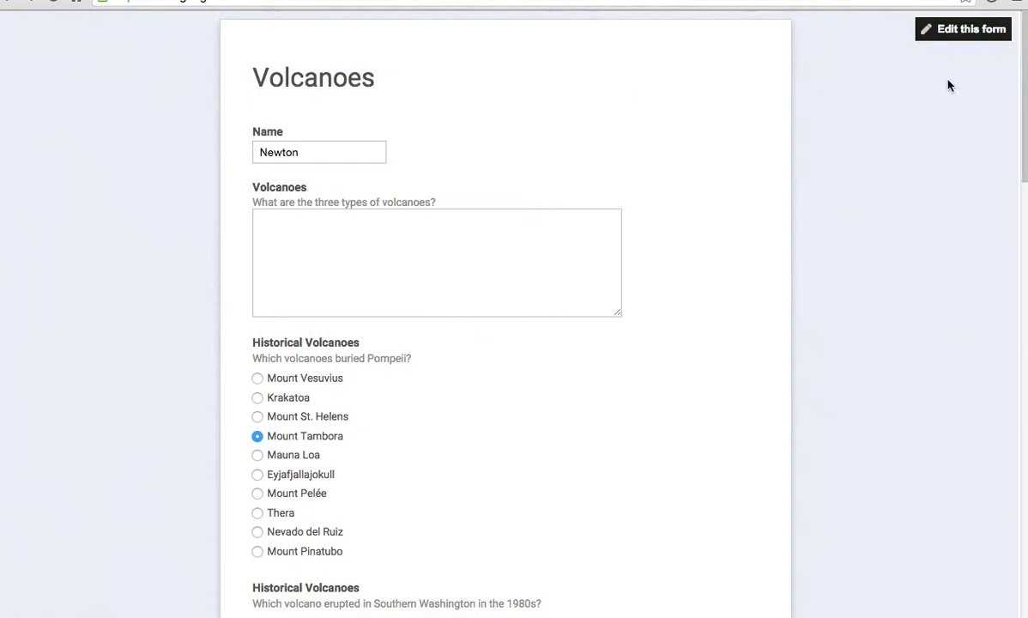
- Open the Volcanoes form editor and view its responses in the spreadsheet
click(961, 32)
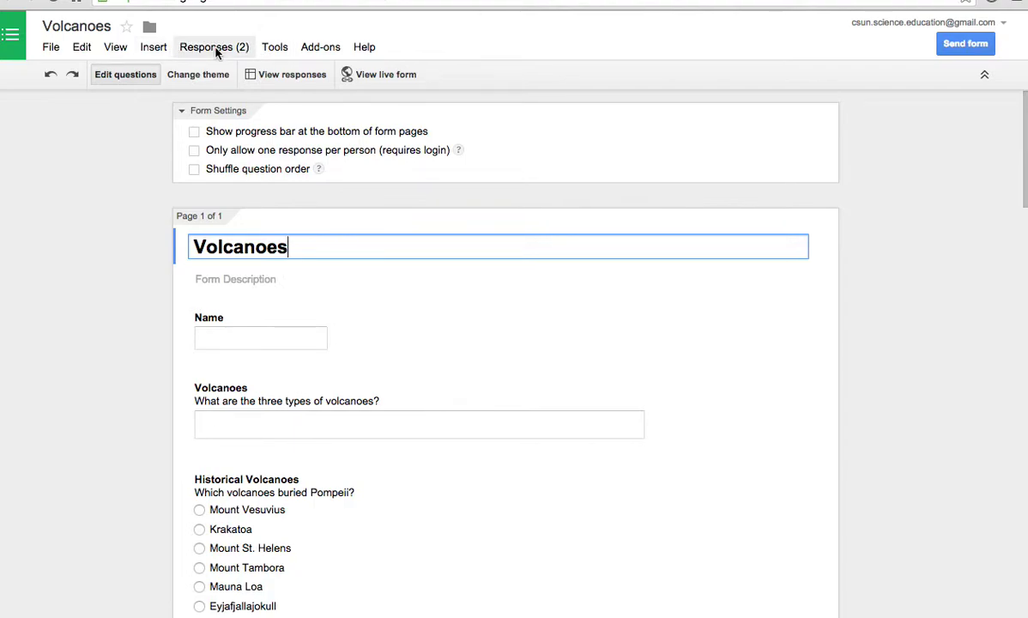
click(217, 52)
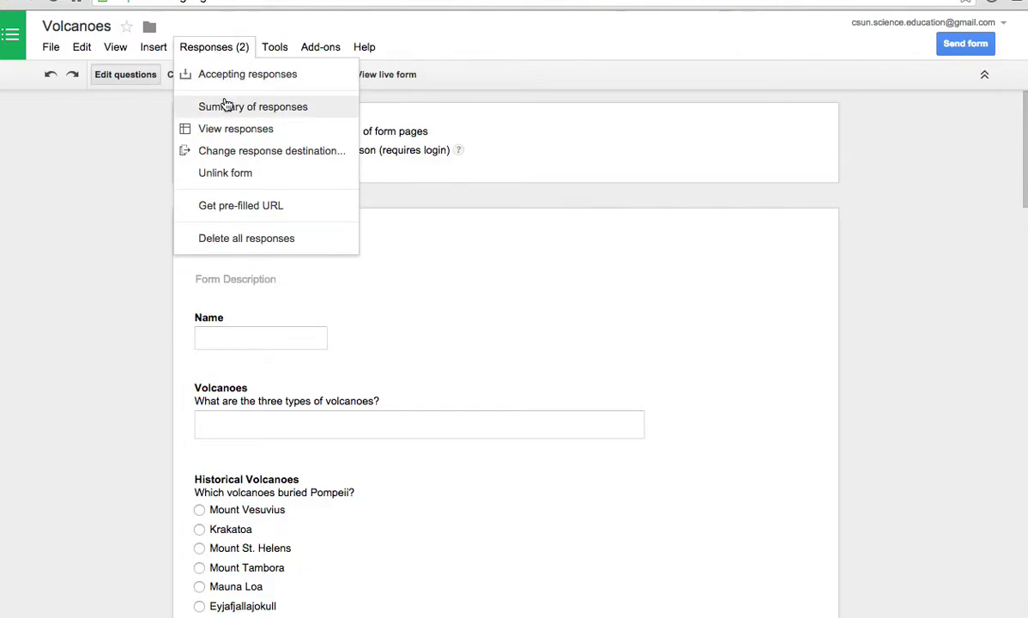
click(228, 129)
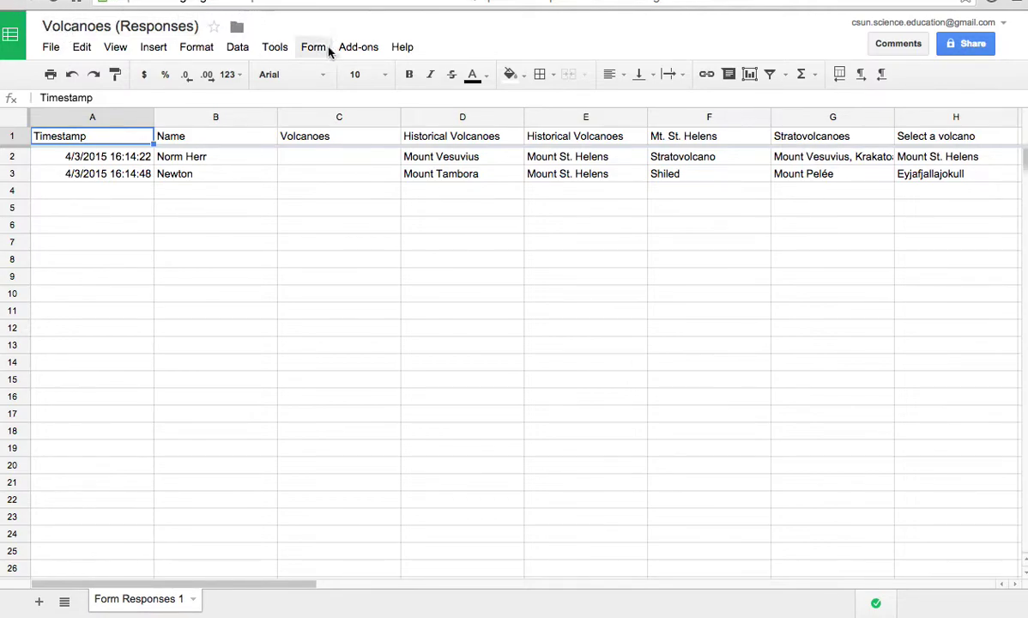
- Return to the form editor and show the Summary of responses
click(337, 0)
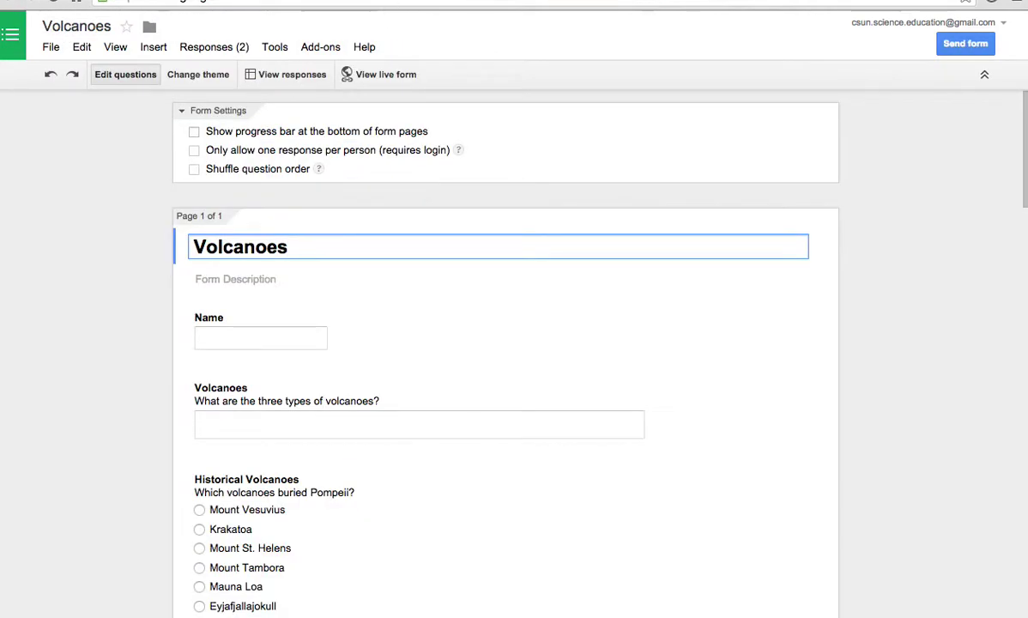
click(227, 53)
click(225, 109)
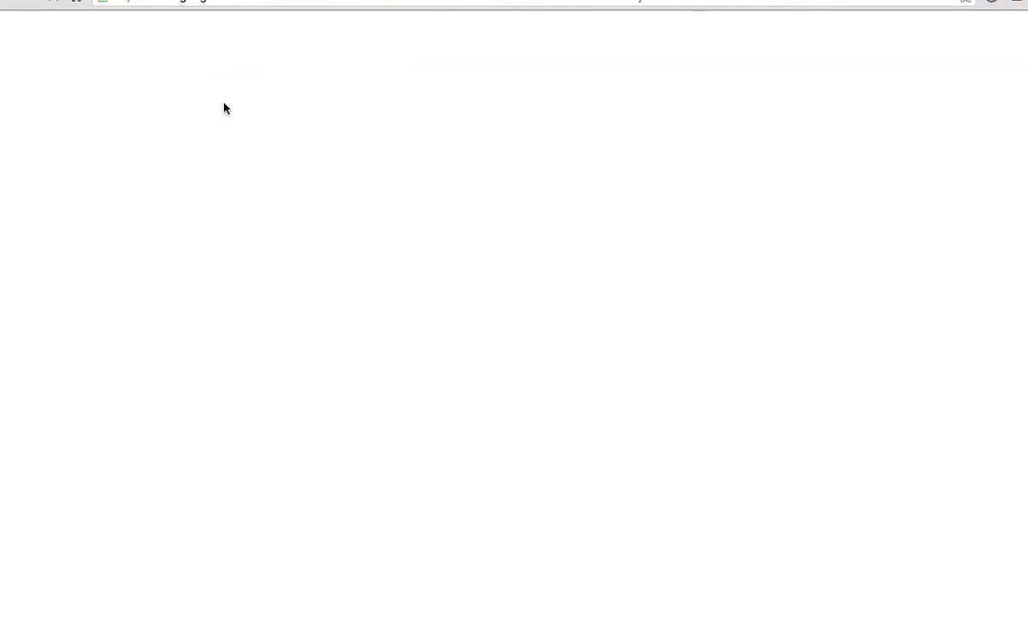
- Inspect the summary charts, e.g. Historical Volcanoes split 50% Mount Vesuvius, 50% Mount Tambora
scroll(520, 277, down, 4)
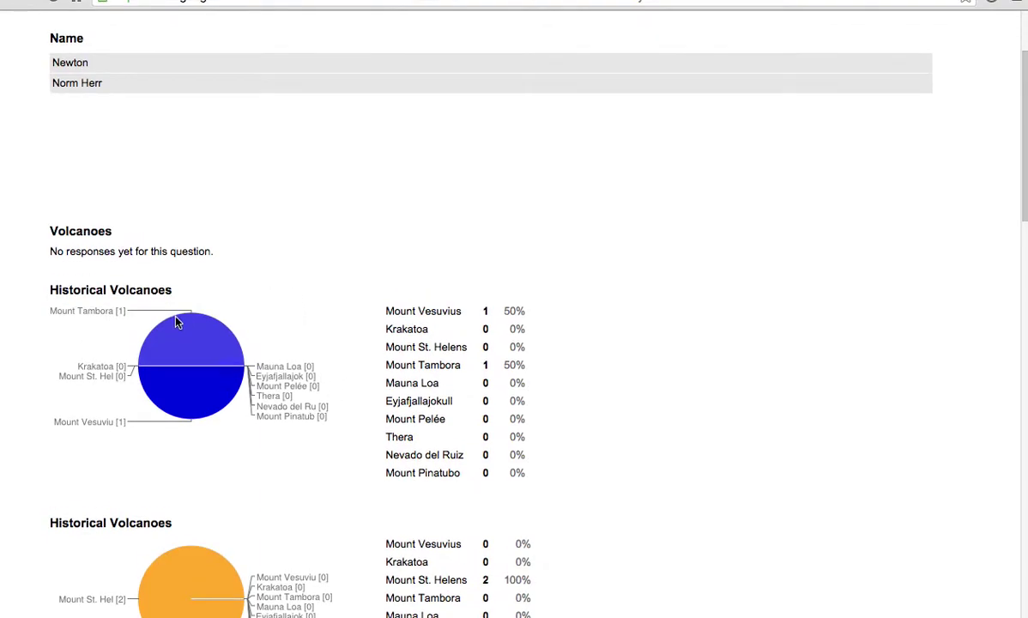
scroll(174, 320, down, 3)
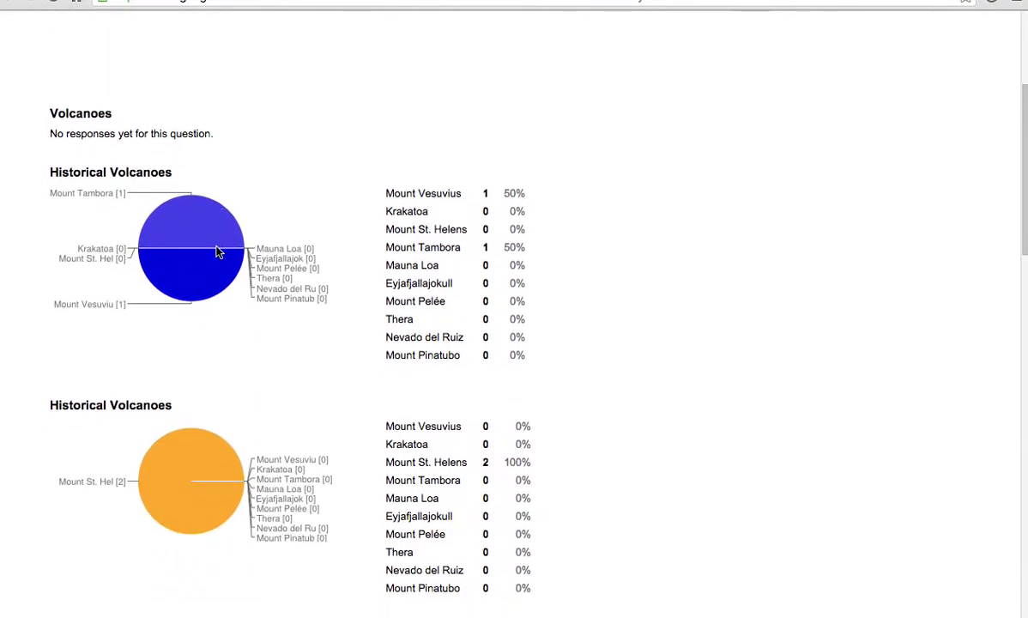
scroll(260, 309, down, 1)
scroll(260, 309, down, 8)
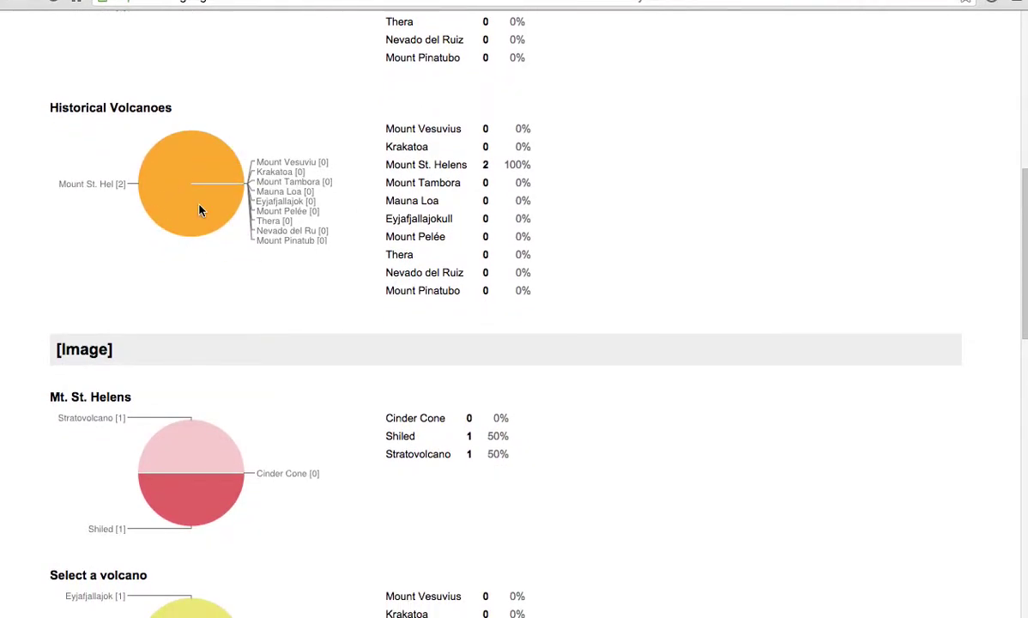
scroll(199, 210, down, 6)
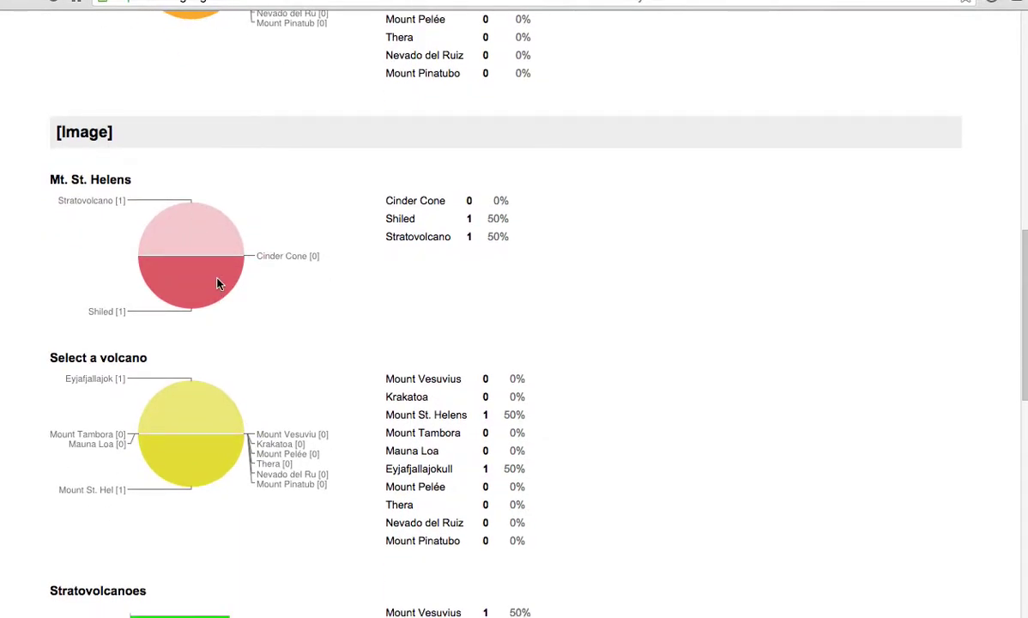
scroll(218, 284, down, 5)
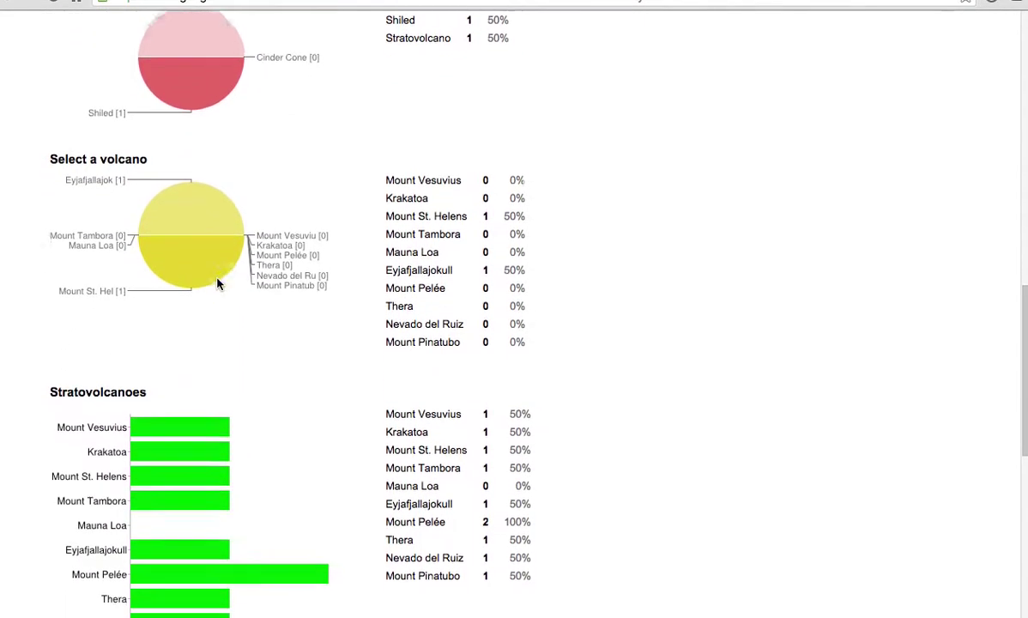
scroll(218, 283, down, 1)
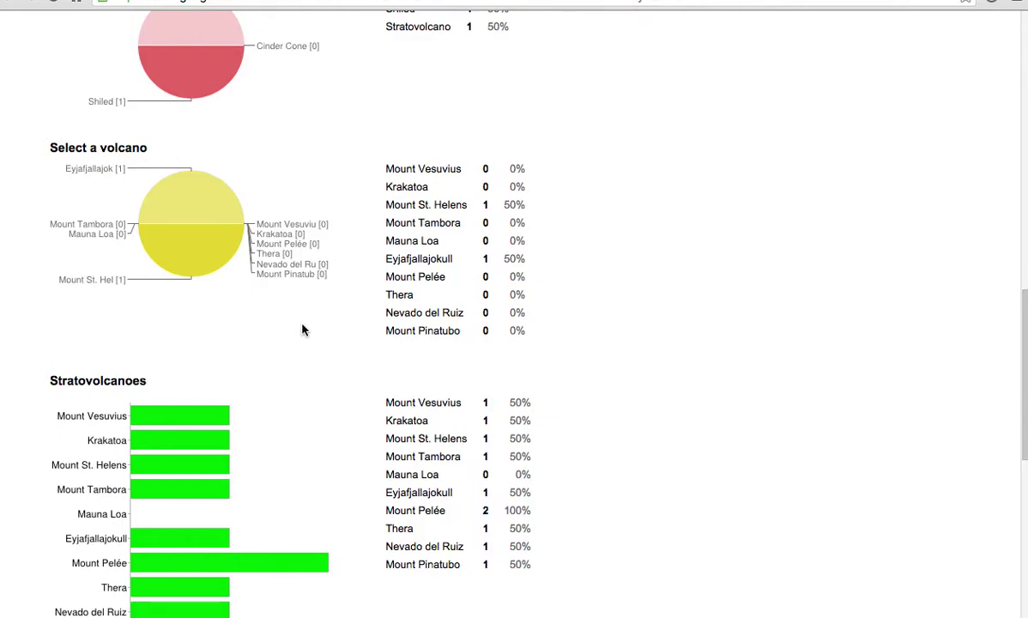
scroll(415, 307, down, 10)
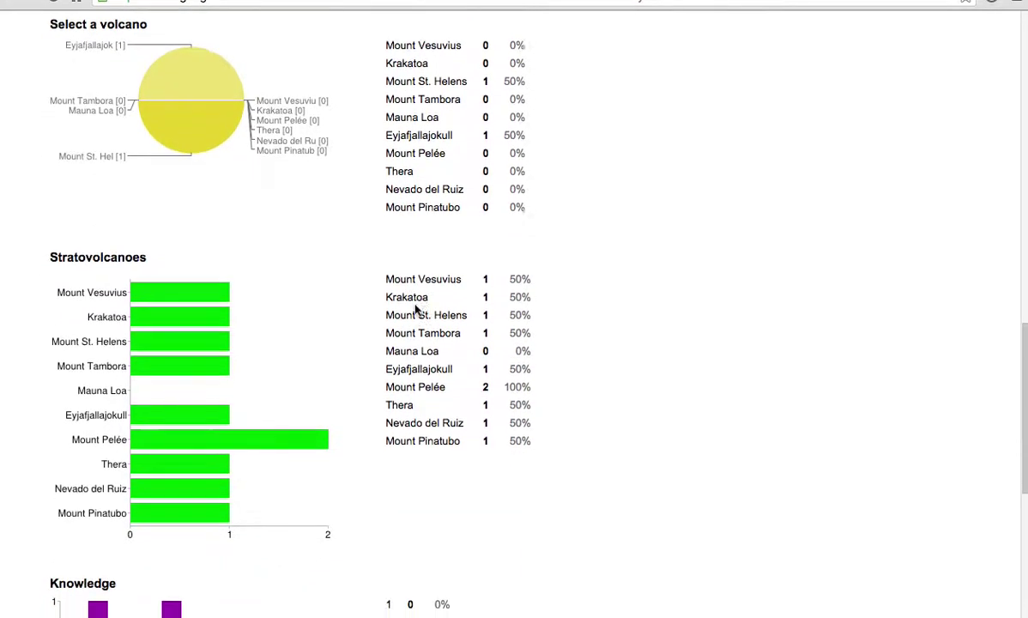
scroll(415, 309, down, 3)
scroll(415, 310, up, 20)
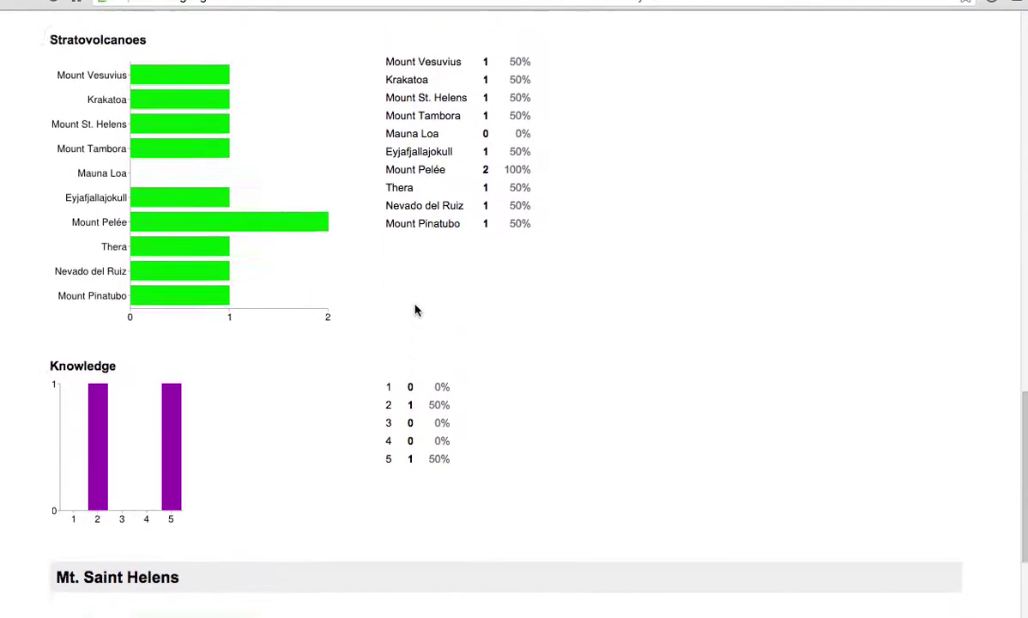
scroll(416, 310, up, 12)
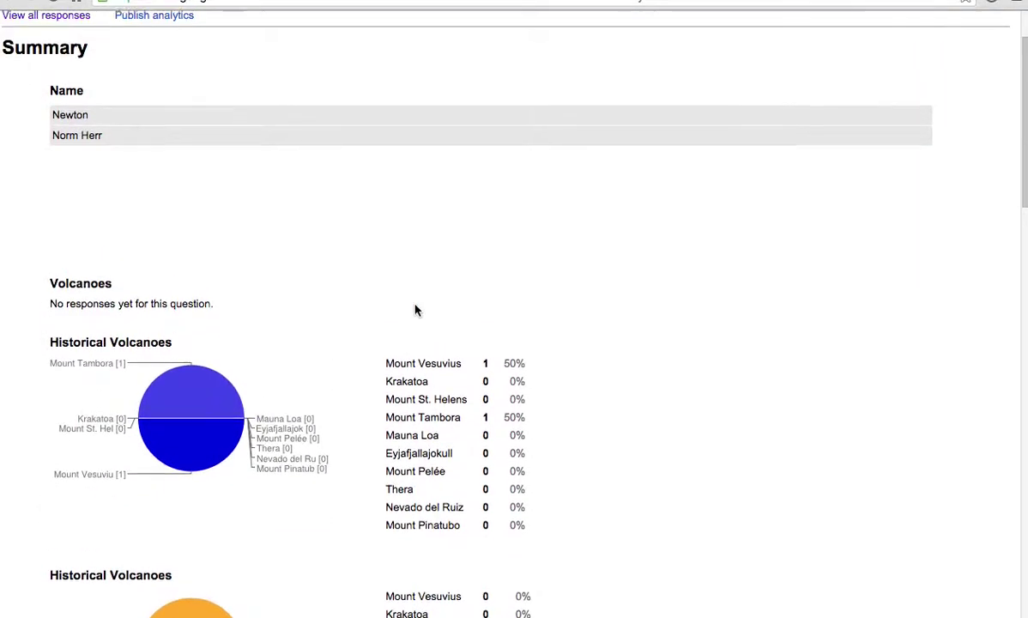
click(711, 1)
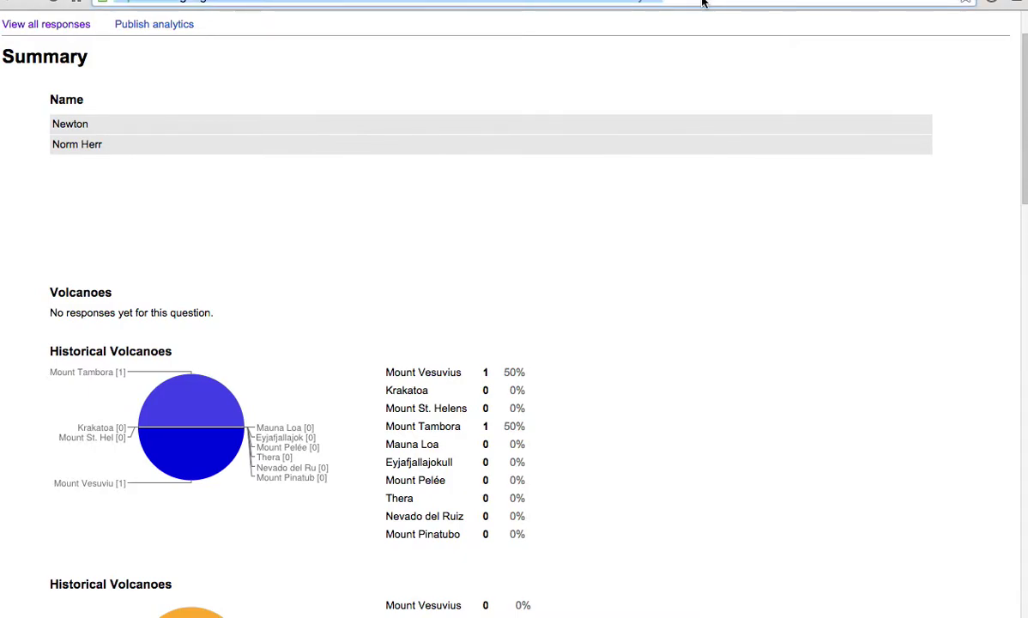
- Load the Google Sites page, enter edit mode, and add blank lines below the grants list
text(norm)
key(Return)
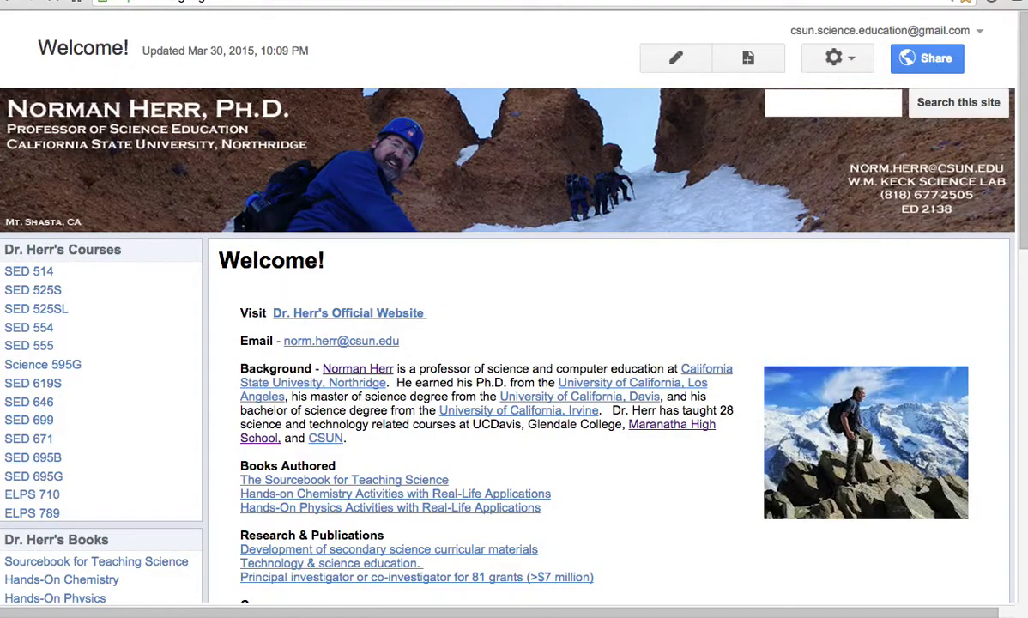
scroll(901, 448, down, 12)
scroll(900, 447, up, 2)
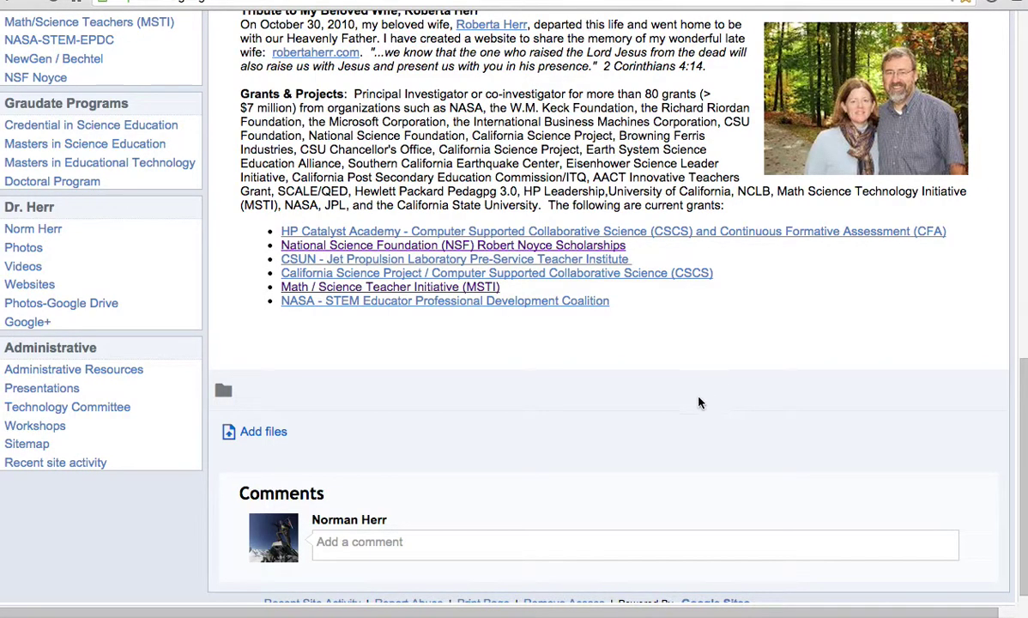
key(e)
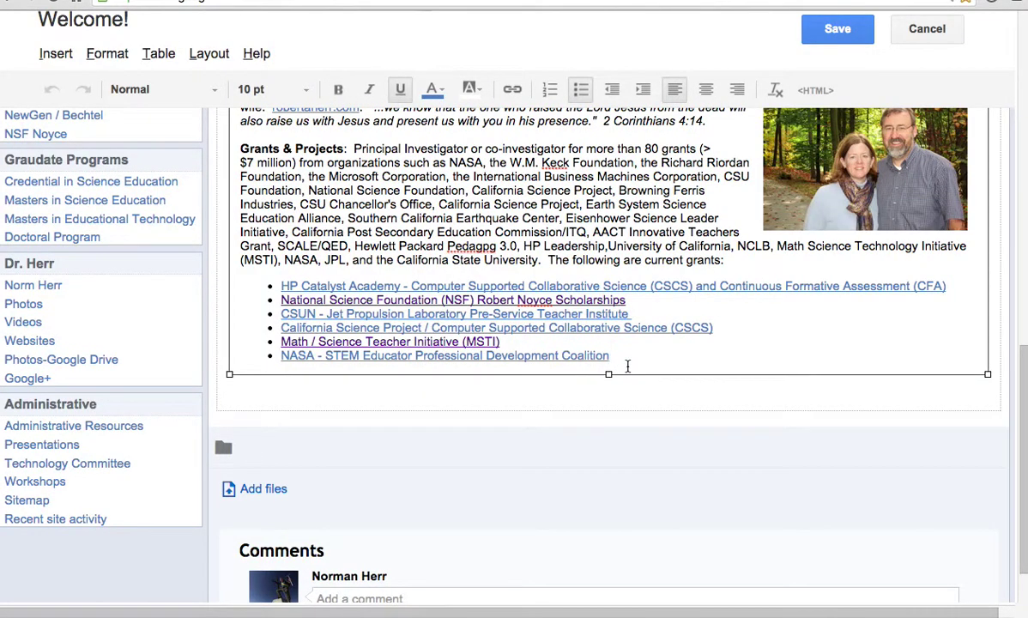
key(Return)
key(Return)
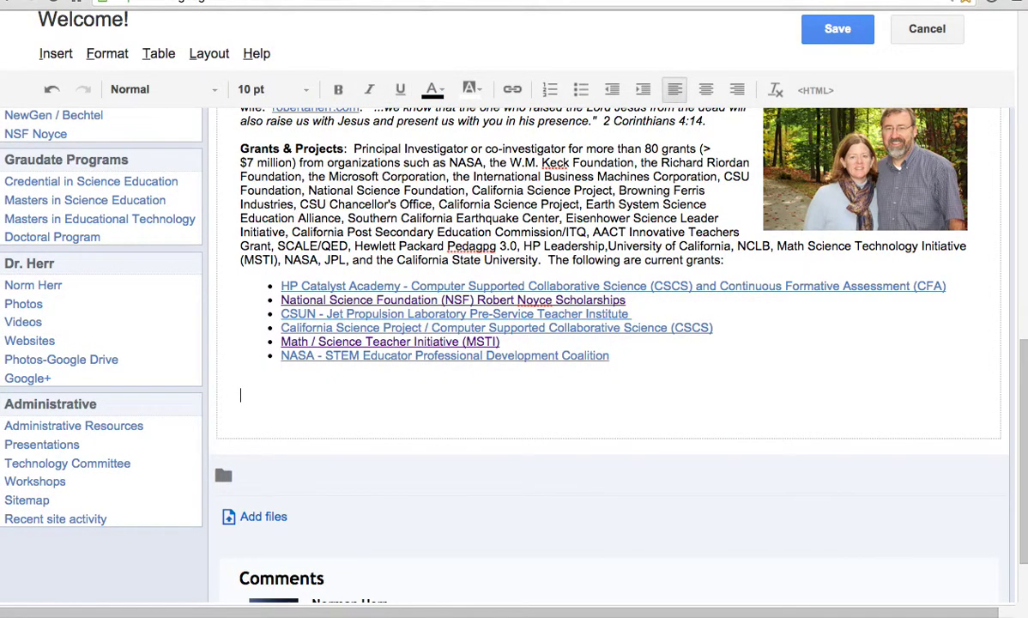
- Choose Insert > Drive > Form
click(56, 55)
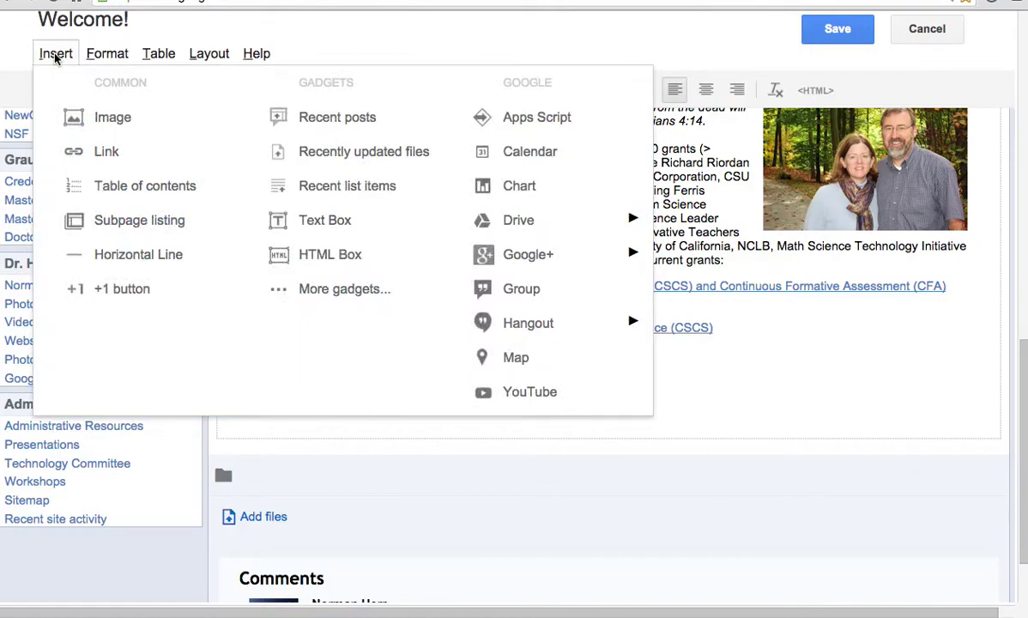
mouse_move(519, 221)
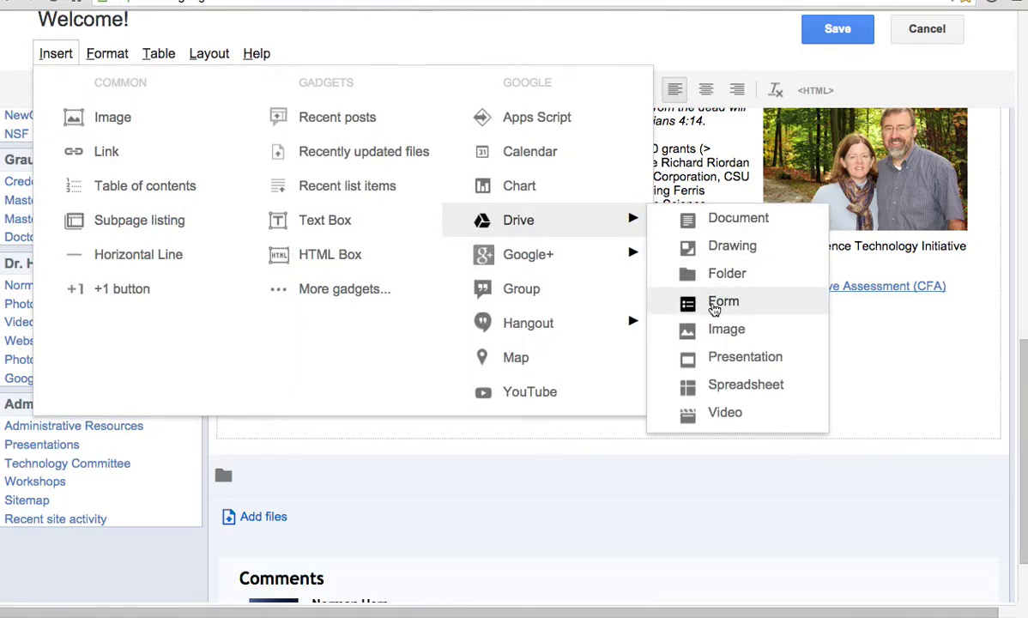
click(715, 307)
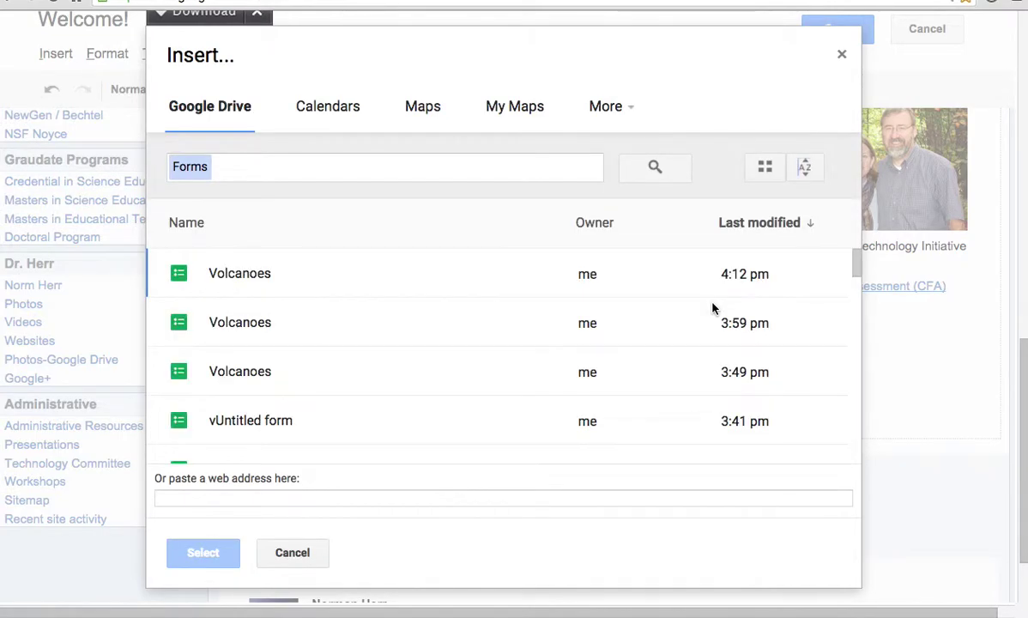
- Embed the latest Volcanoes form with the 400 width cleared for full width, then save the page
click(226, 279)
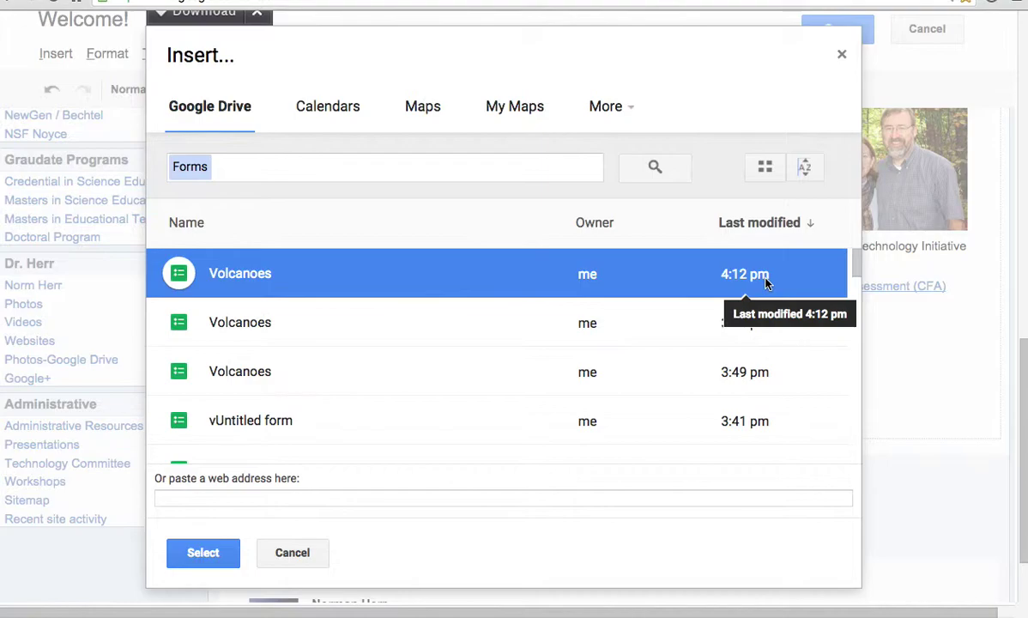
click(203, 553)
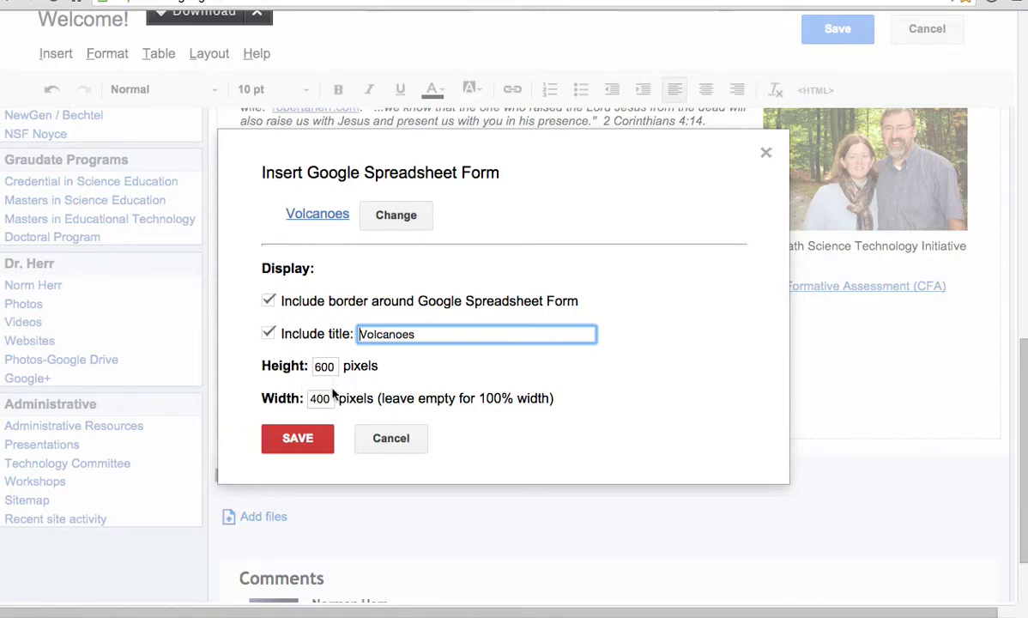
drag(329, 398, 288, 401)
key(BackSpace)
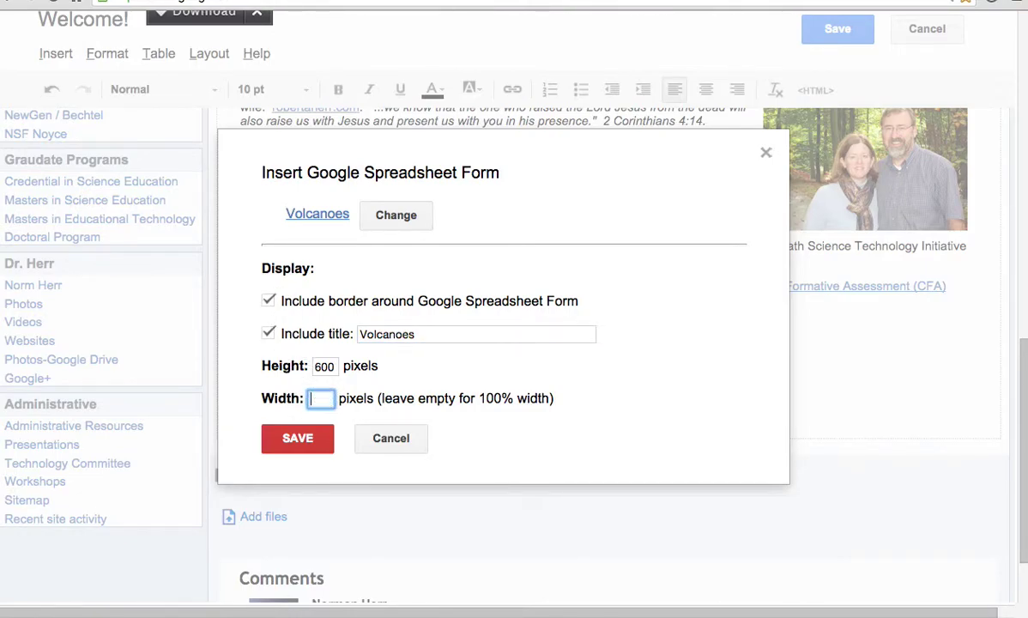
click(316, 451)
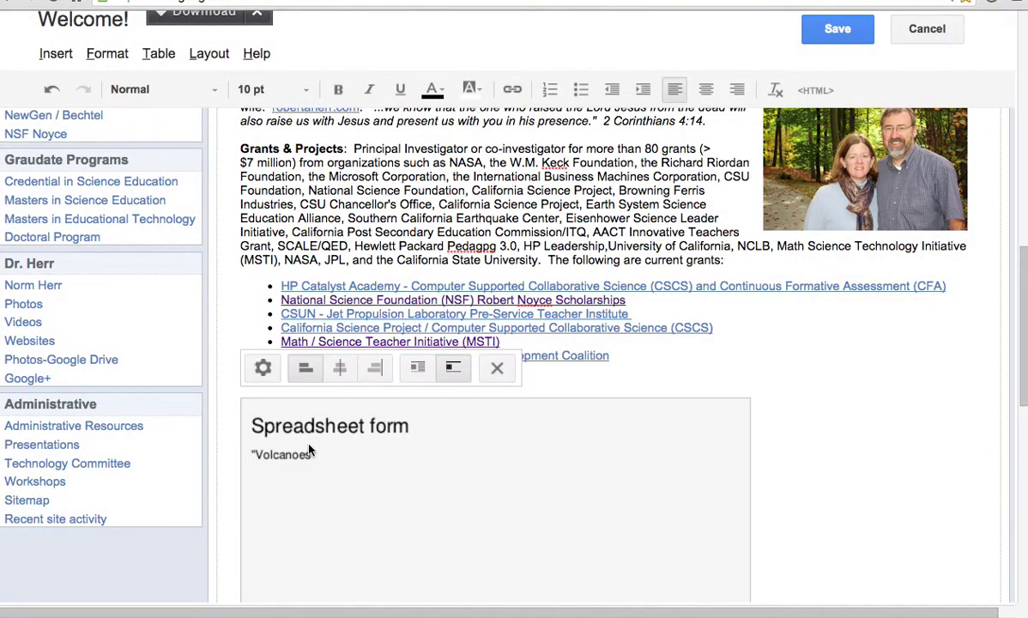
click(839, 32)
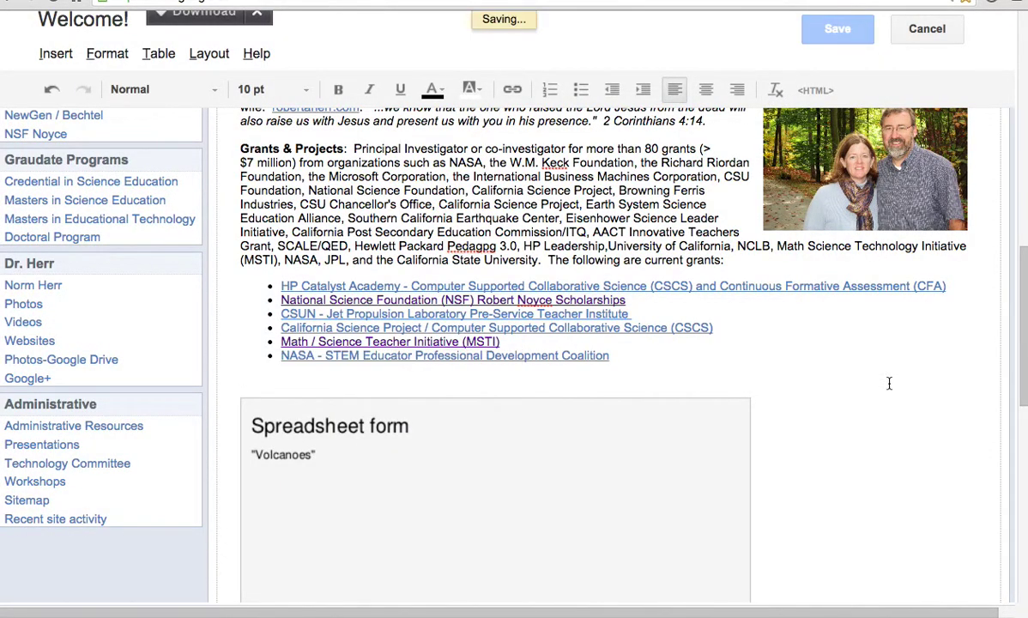
scroll(884, 297, down, 5)
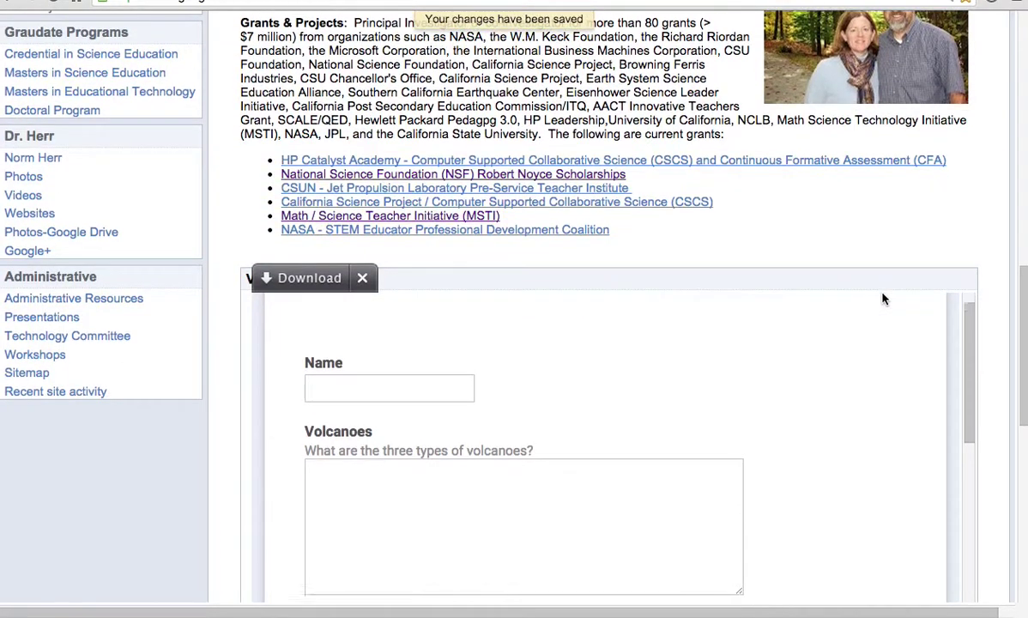
scroll(884, 297, down, 5)
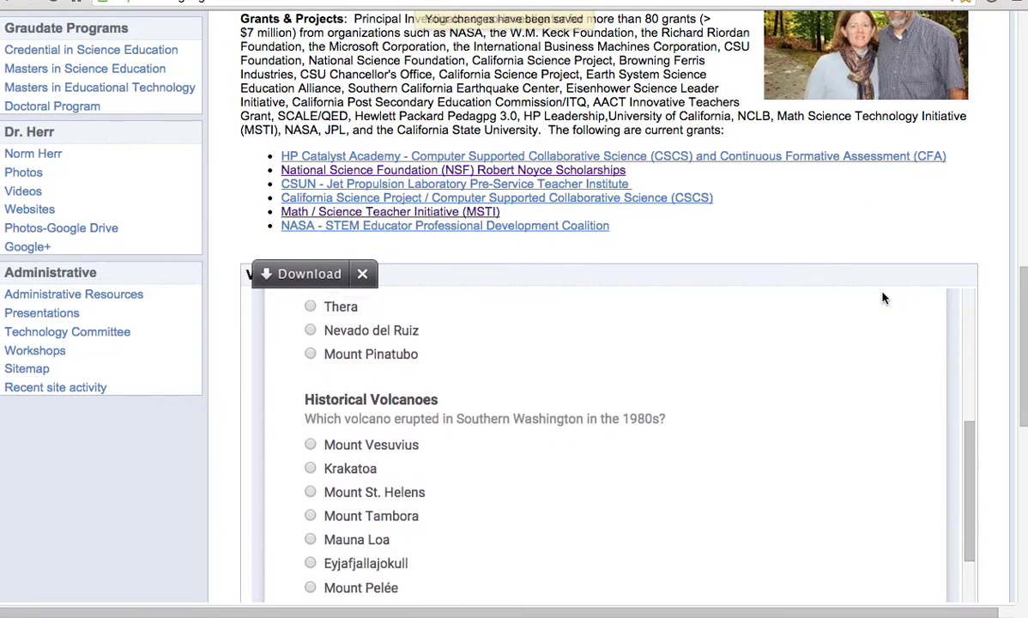
scroll(883, 206, up, 1)
scroll(883, 206, down, 2)
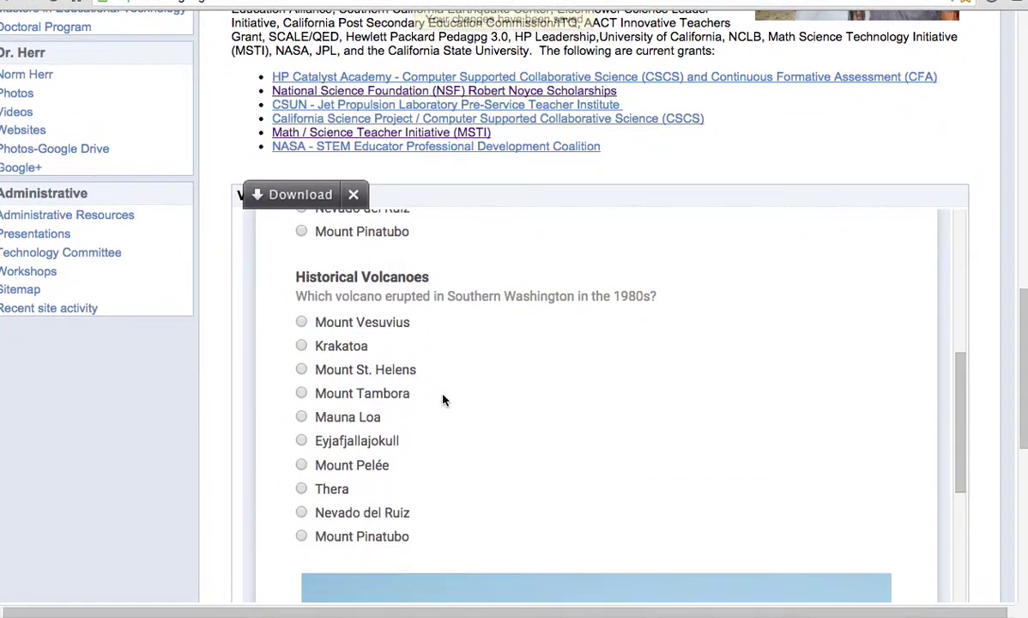
scroll(482, 400, down, 3)
scroll(482, 400, down, 8)
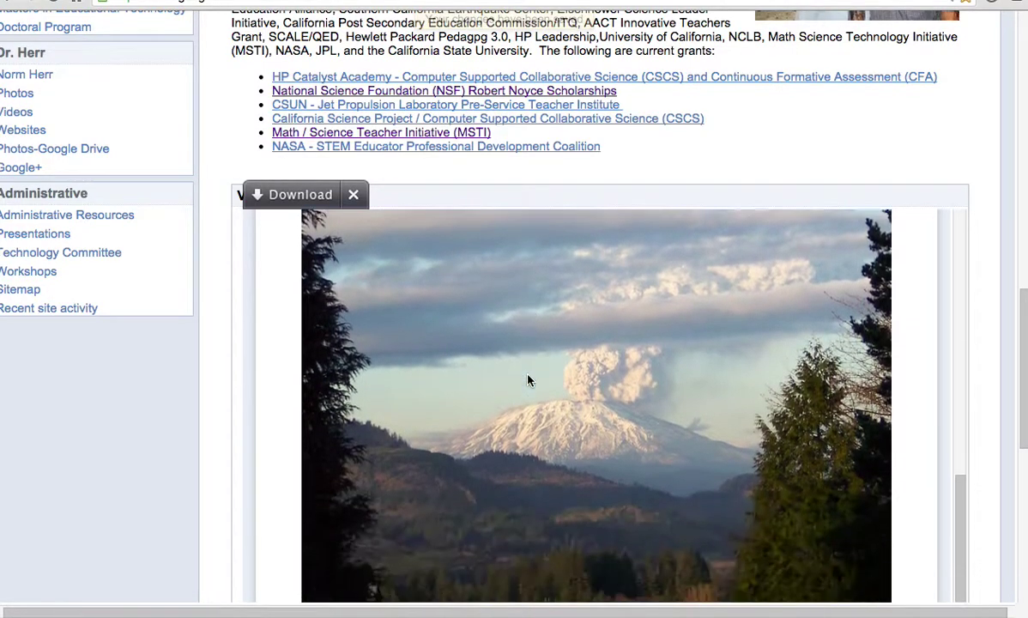
scroll(528, 380, up, 10)
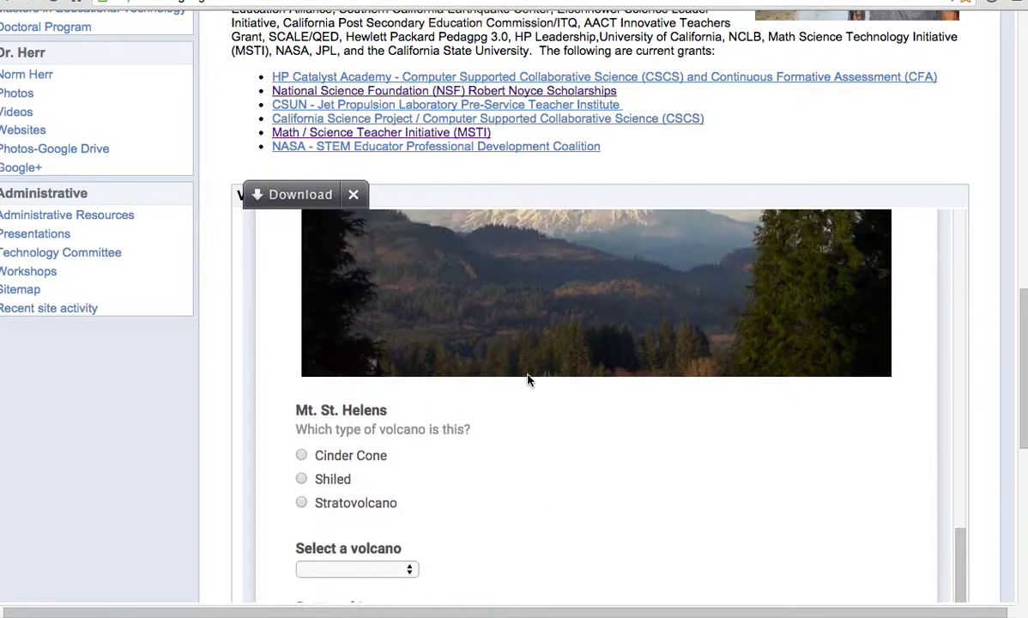
scroll(527, 380, up, 7)
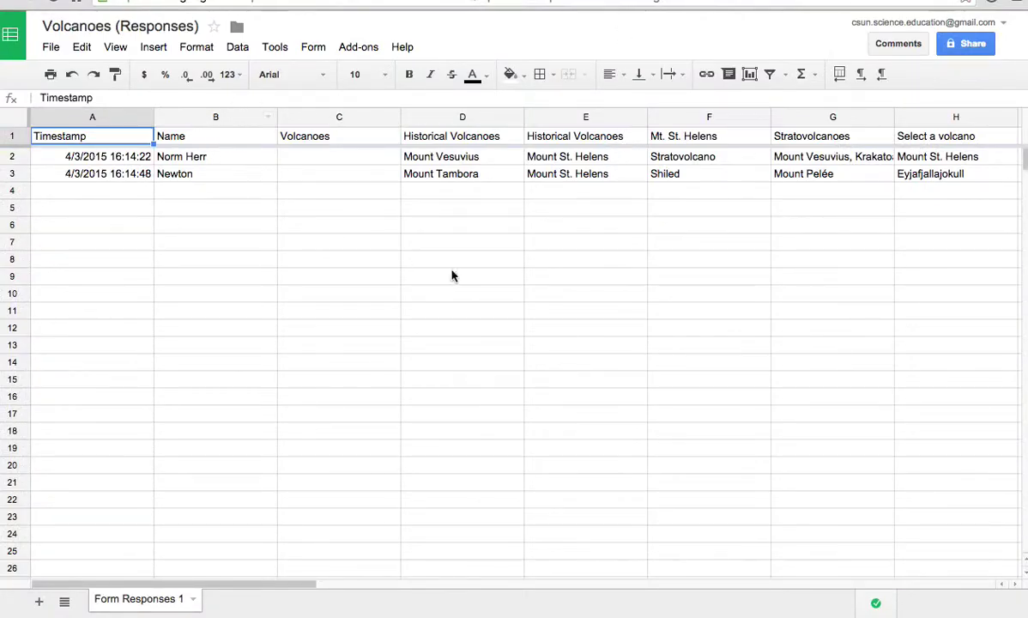
- Choose Form > Send form from the Volcanoes (Responses) sheet
click(310, 48)
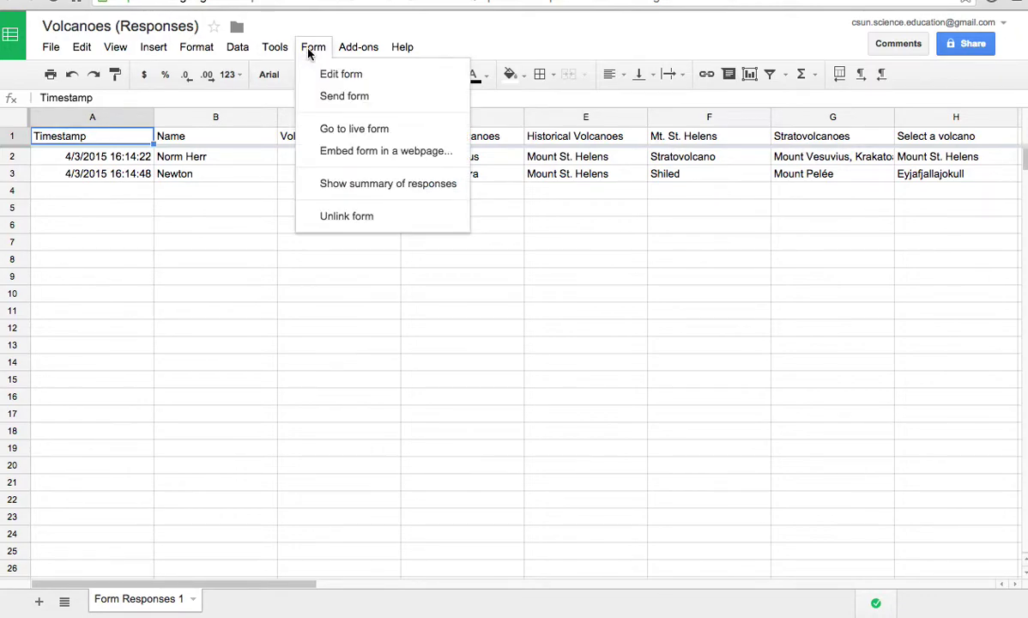
click(332, 99)
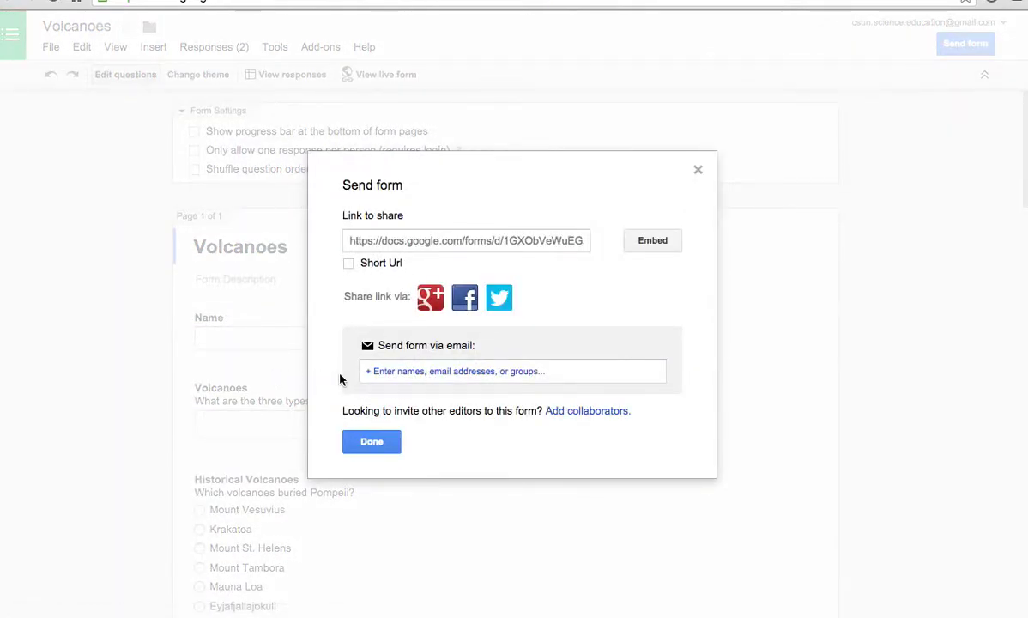
- Open the live Volcanoes form, copy its web address, and return to the Google Sites tab
click(698, 171)
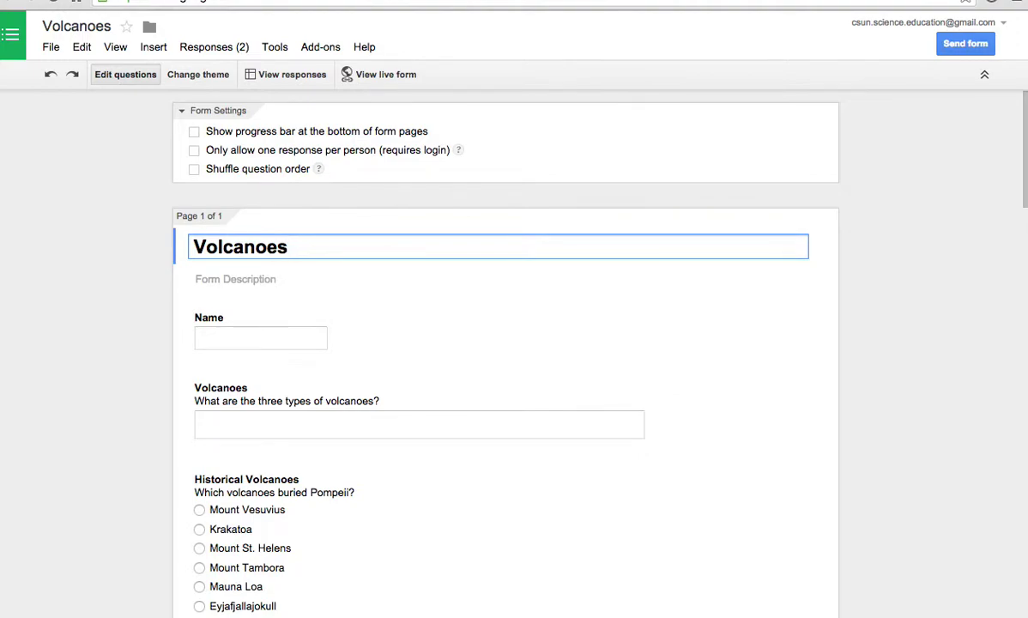
drag(637, 19, 630, 19)
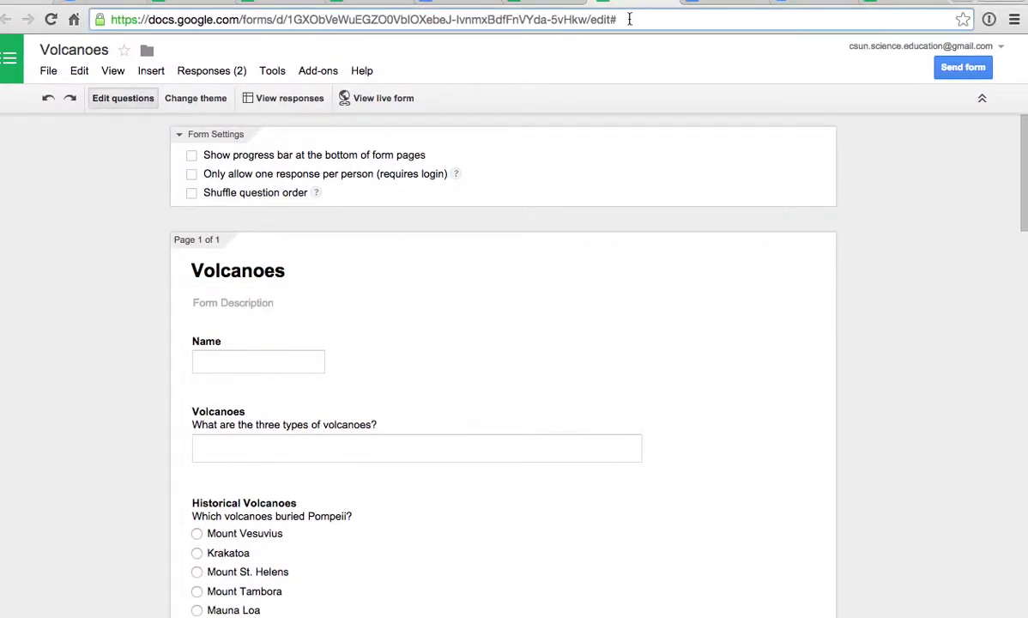
click(629, 18)
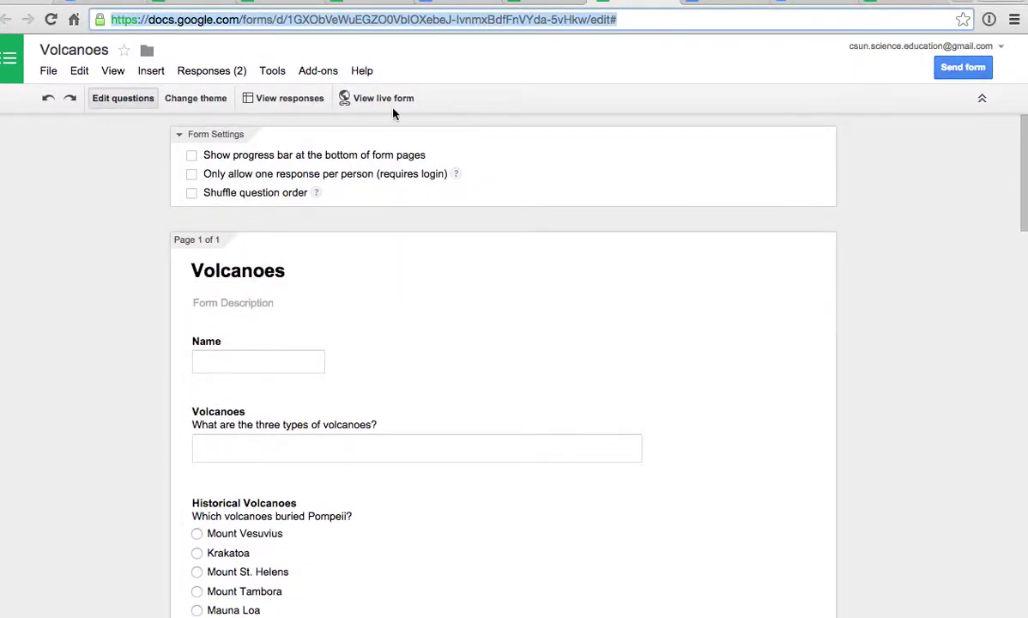
click(347, 98)
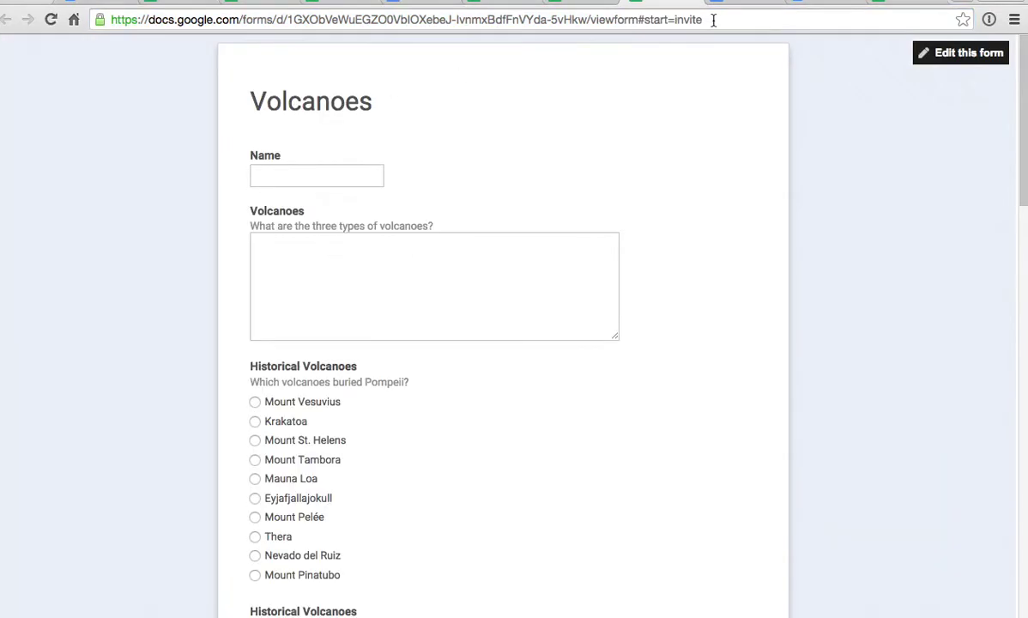
drag(713, 19, 74, 19)
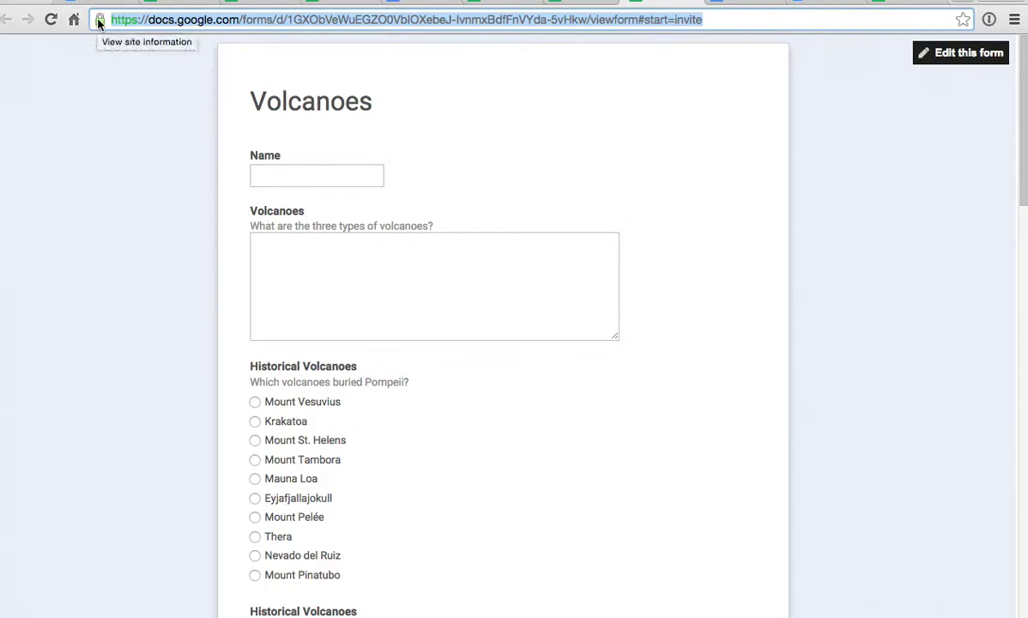
click(413, 6)
- Add a new line reading 'Please complete the form' above the embedded Volcanoes form
key(e)
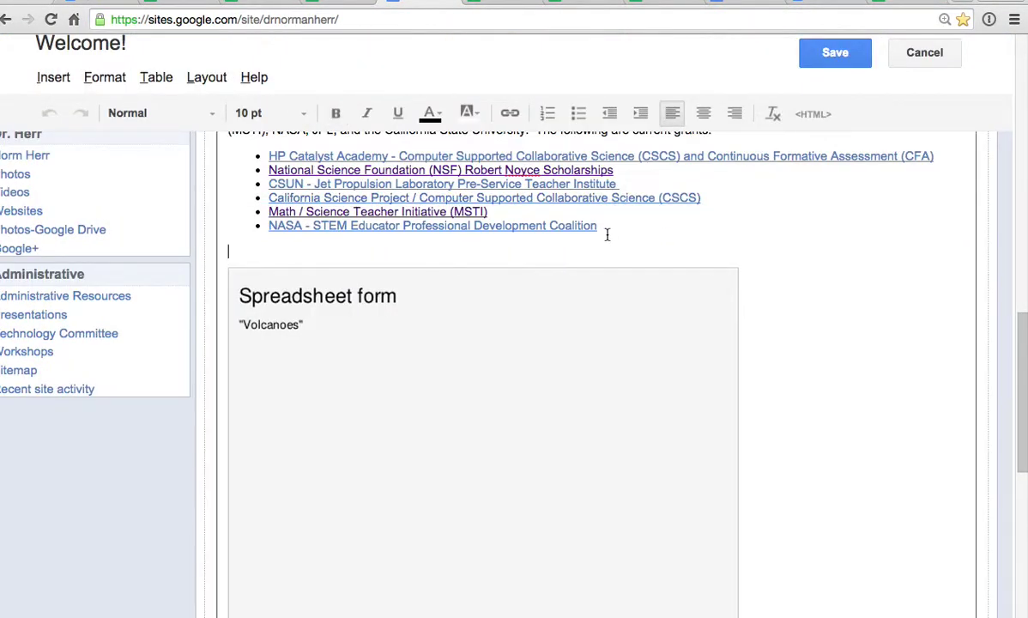
key(Return)
text(Please complet)
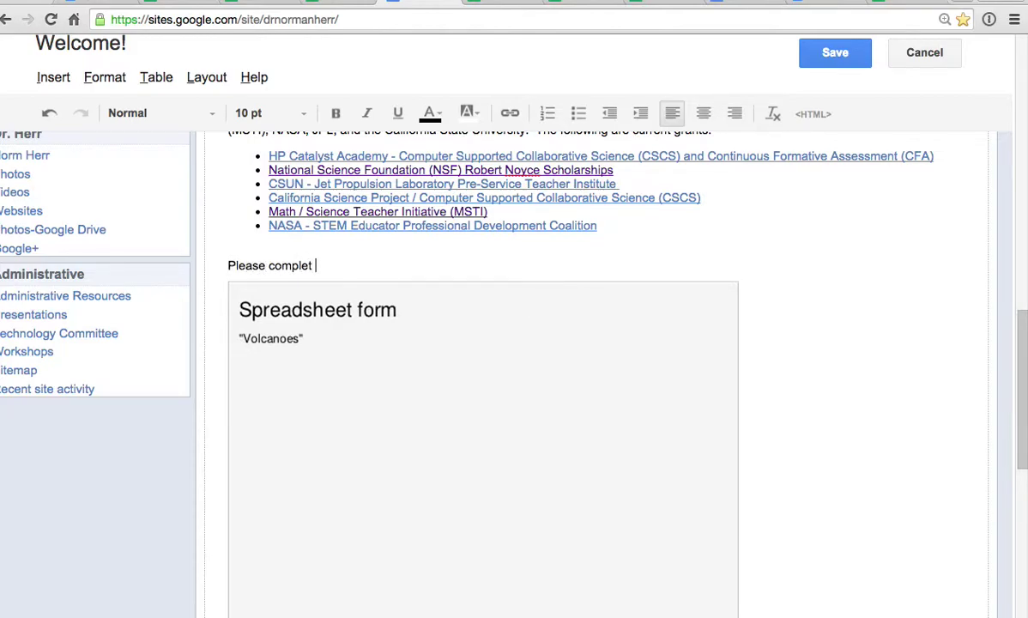
text(e the form)
- Link that sentence to the live form's web address and save the page
drag(425, 265, 221, 266)
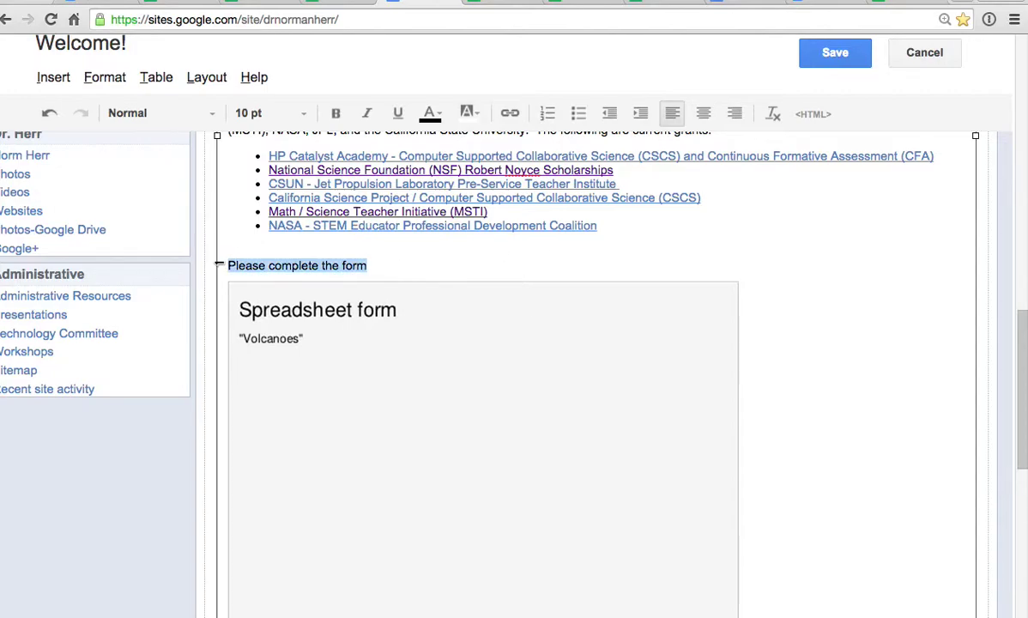
click(511, 114)
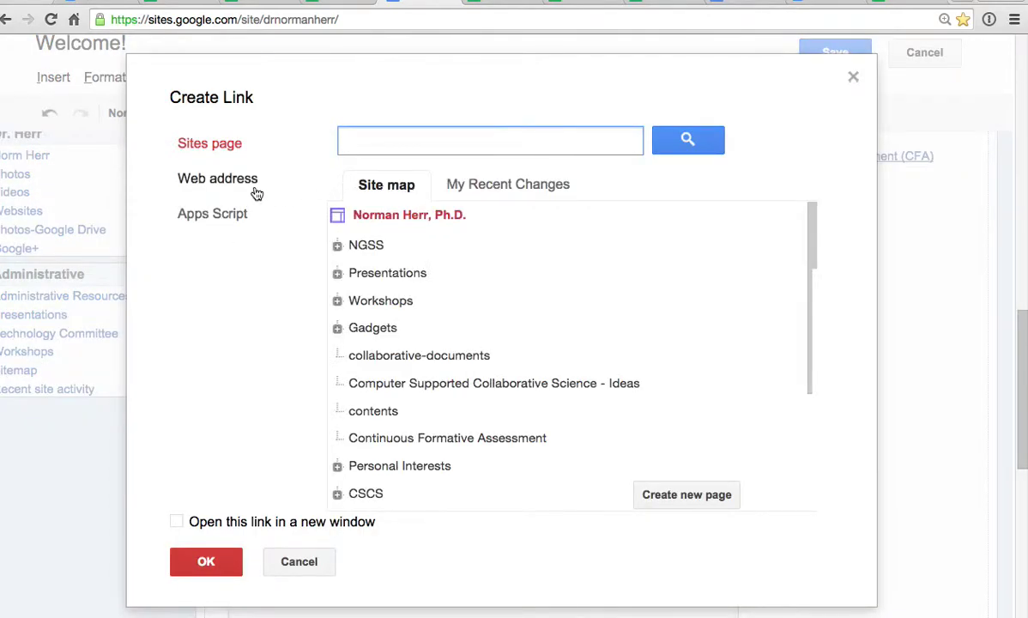
click(219, 187)
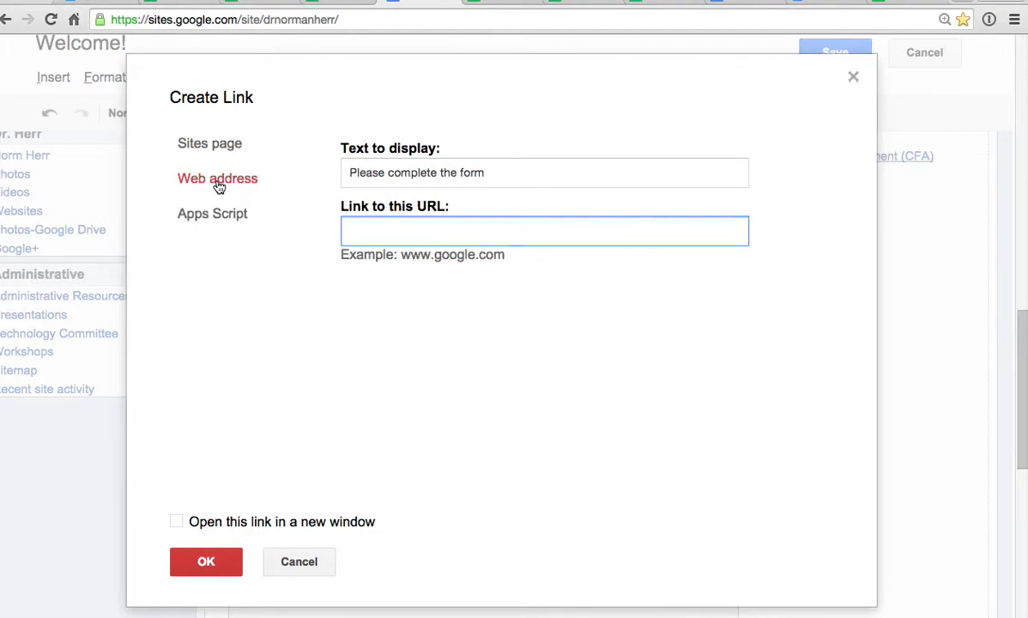
key(ctrl+v)
click(207, 559)
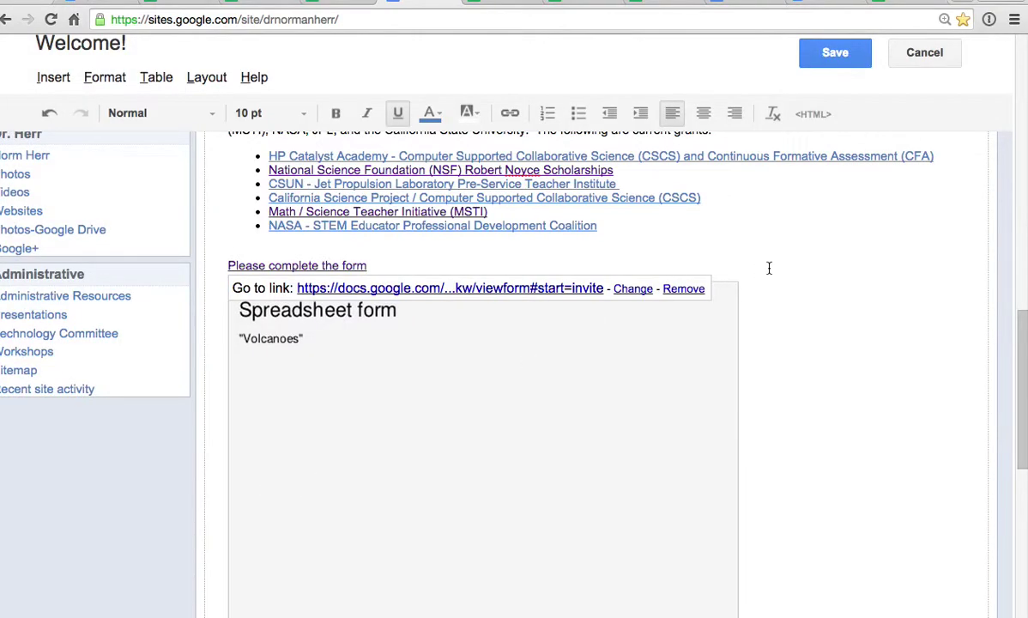
click(828, 55)
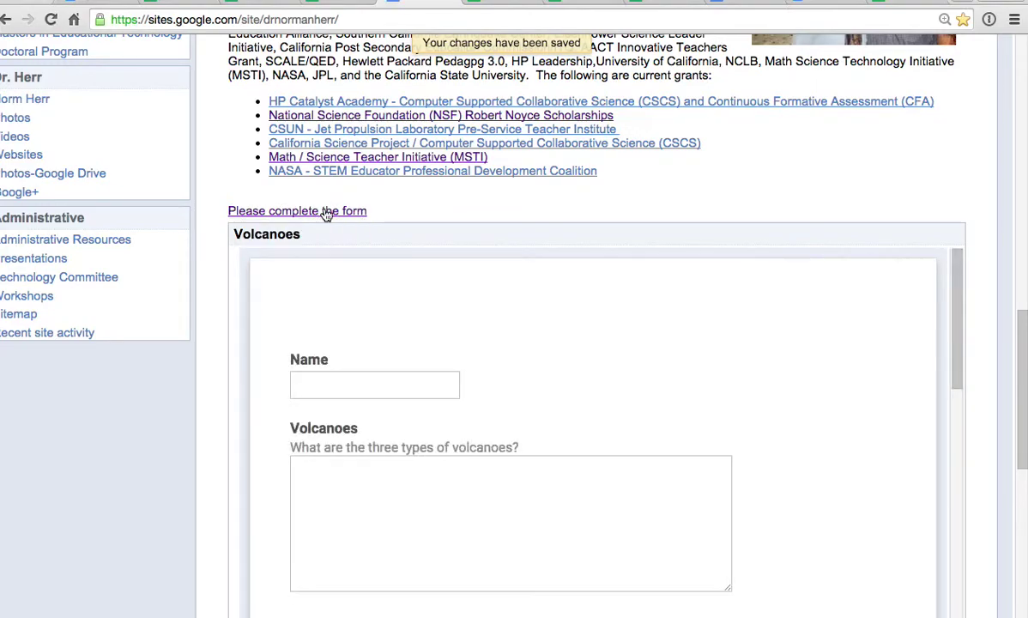
click(326, 212)
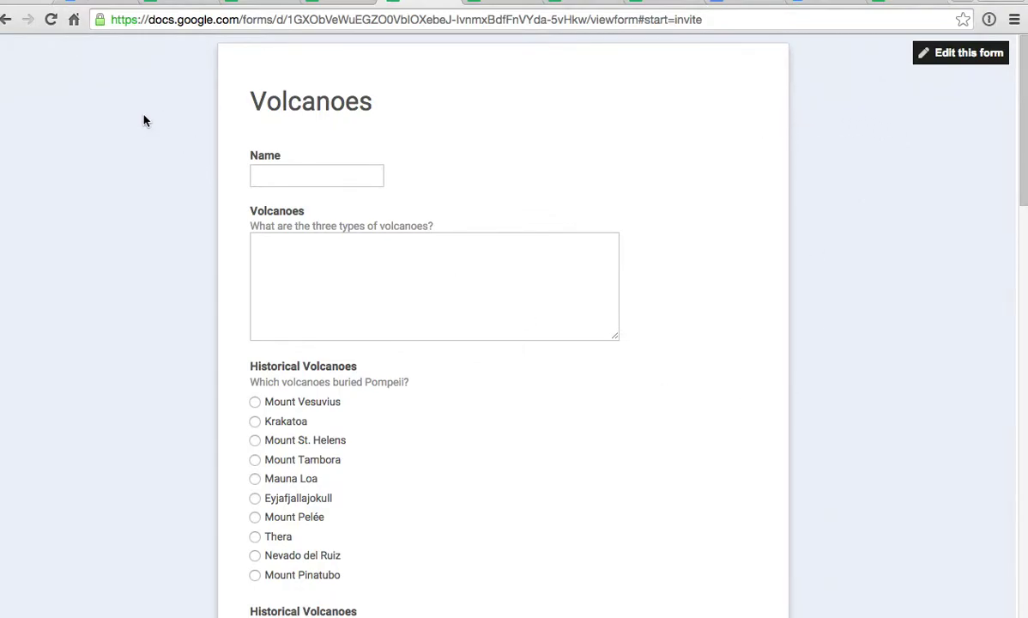
click(6, 19)
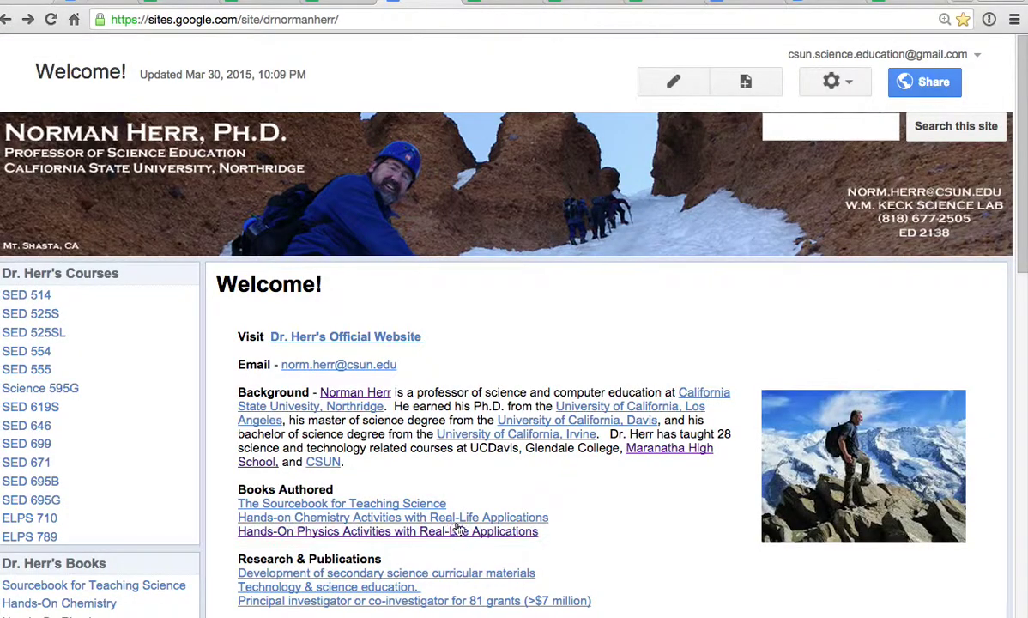
scroll(457, 532, down, 15)
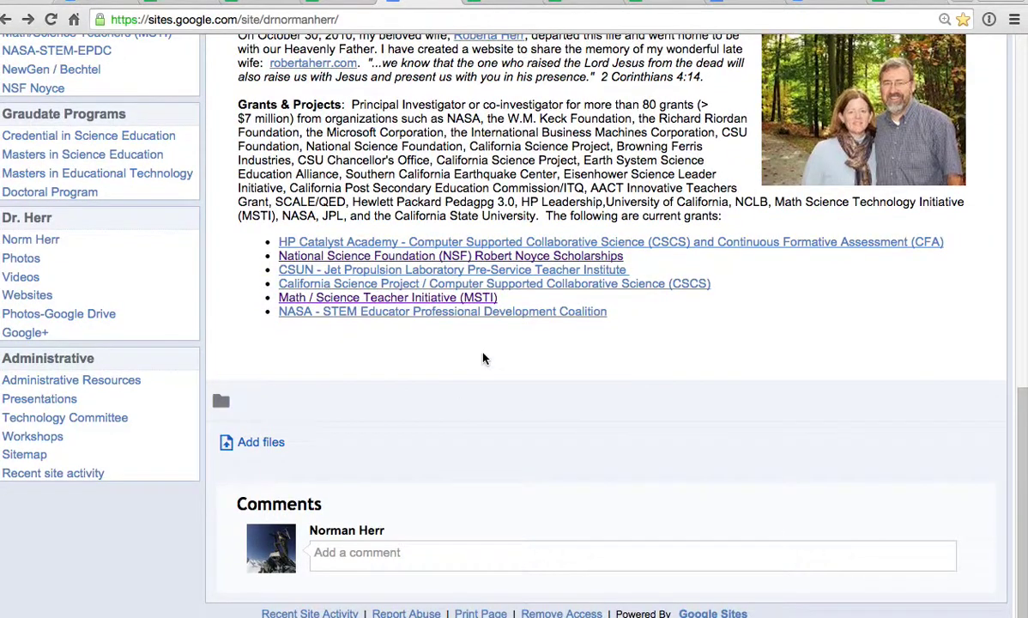
click(51, 19)
scroll(489, 356, down, 1)
scroll(826, 294, down, 4)
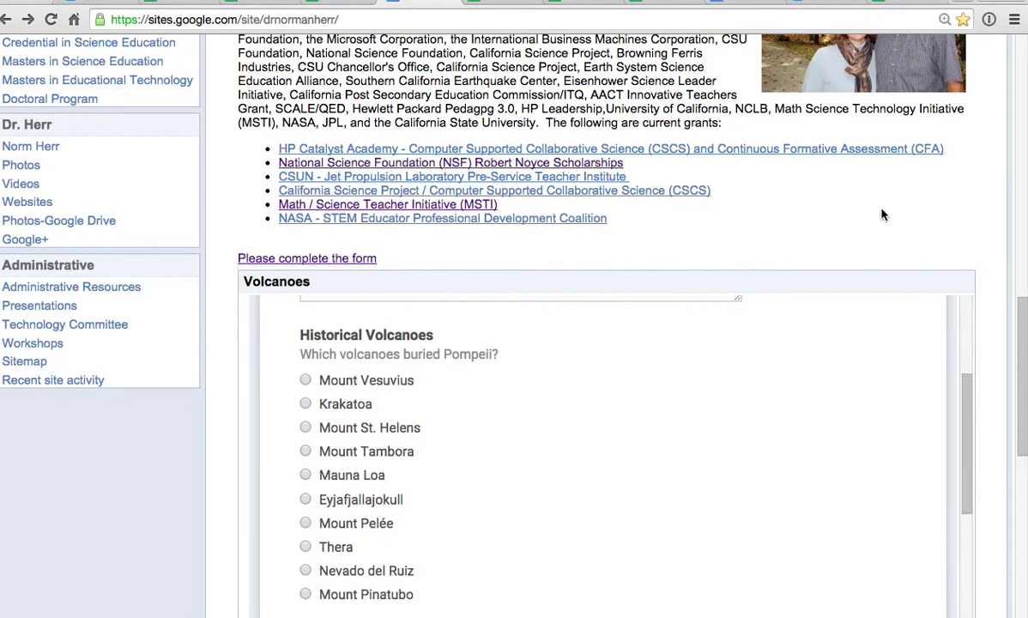